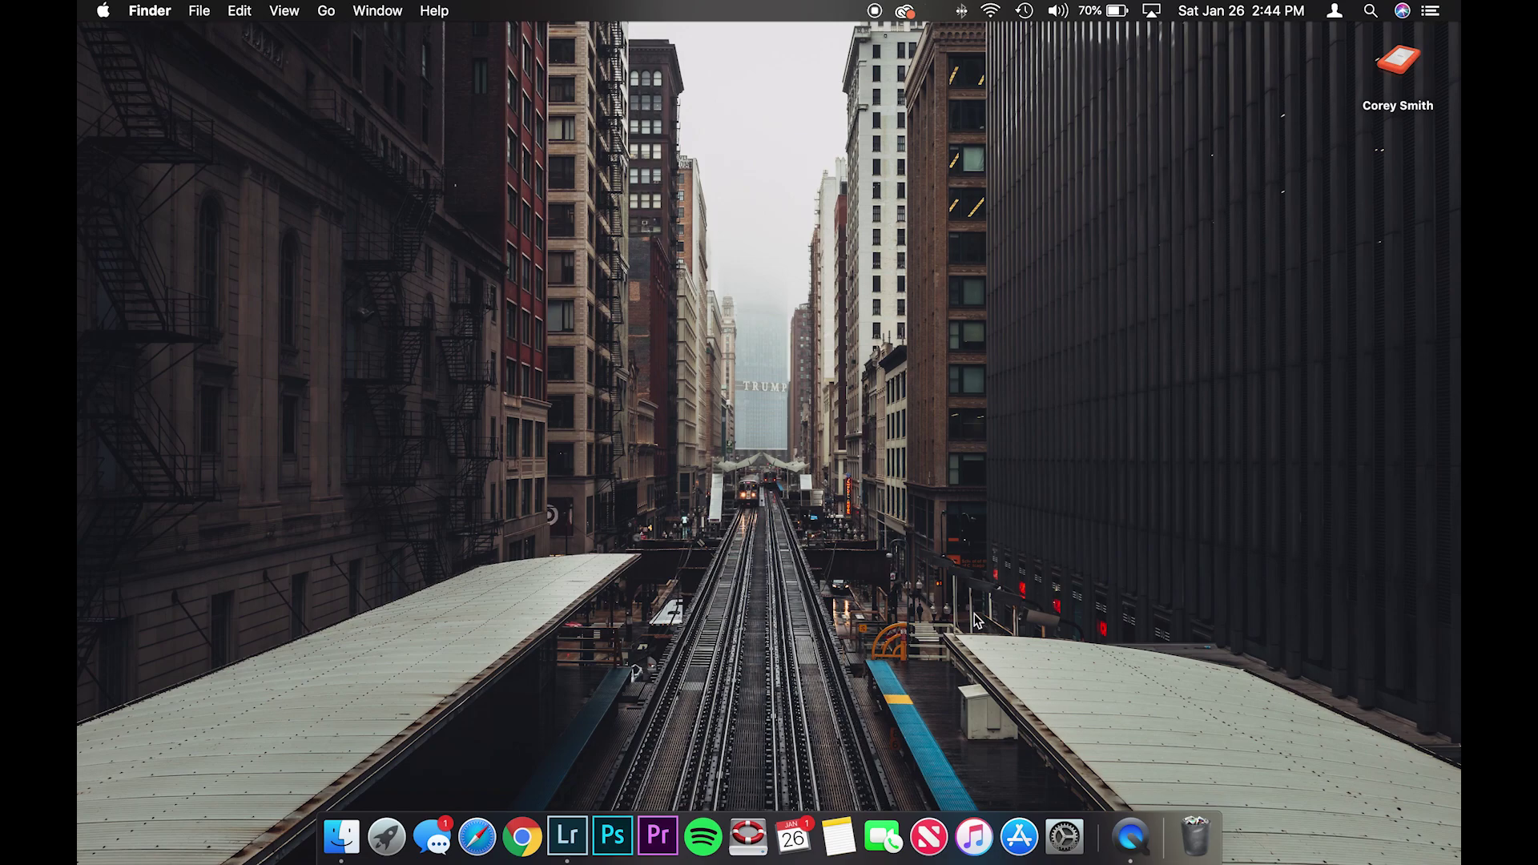
# Switch to Lightroom Classic and enable both lens profile corrections and chromatic aberration removal for the foggy river photo
pyautogui.click(567, 836)
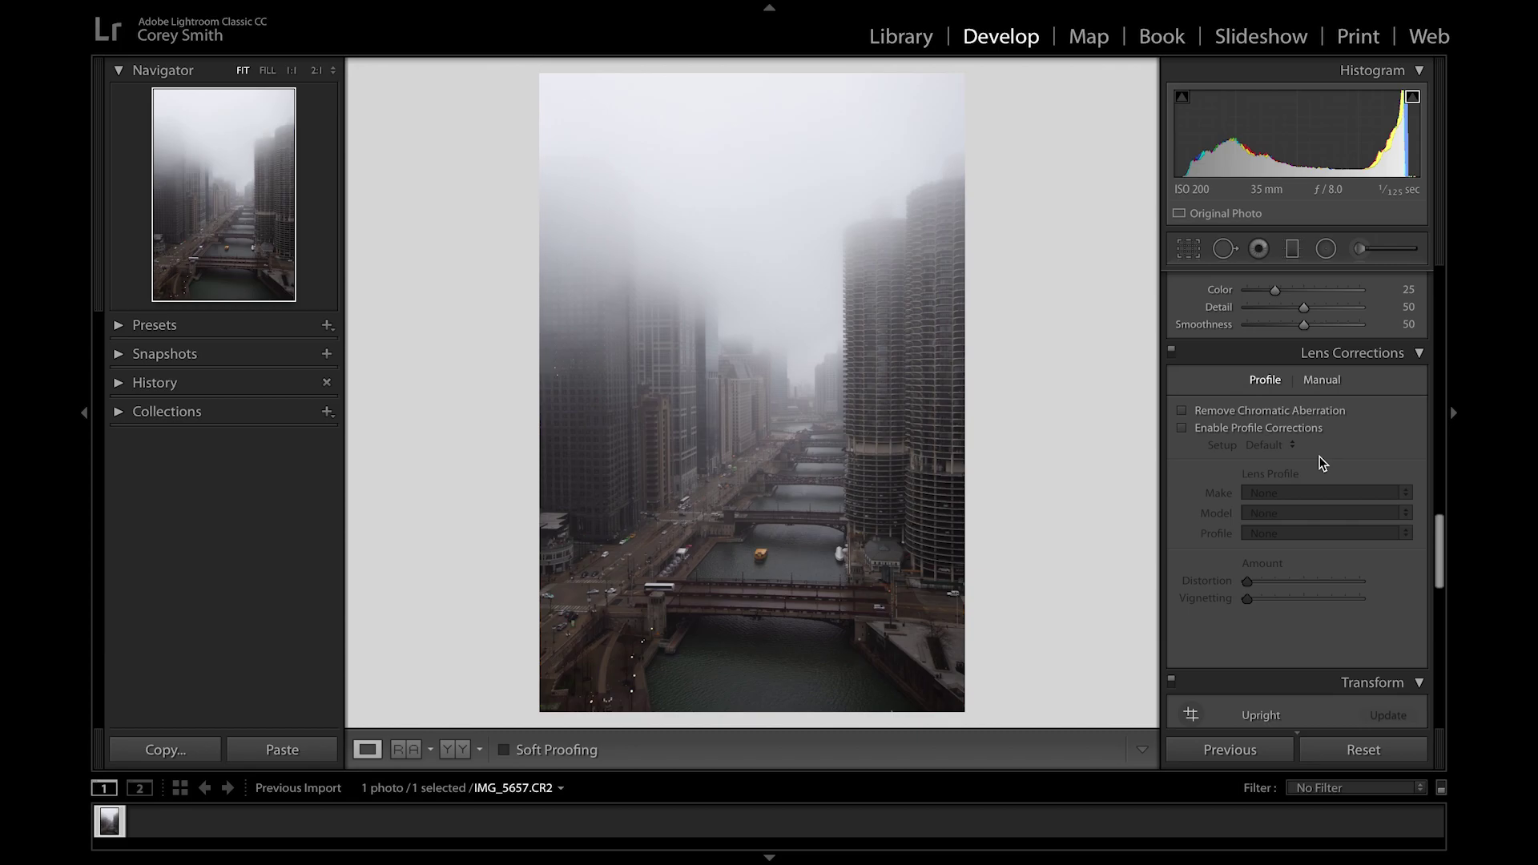
pyautogui.click(1214, 431)
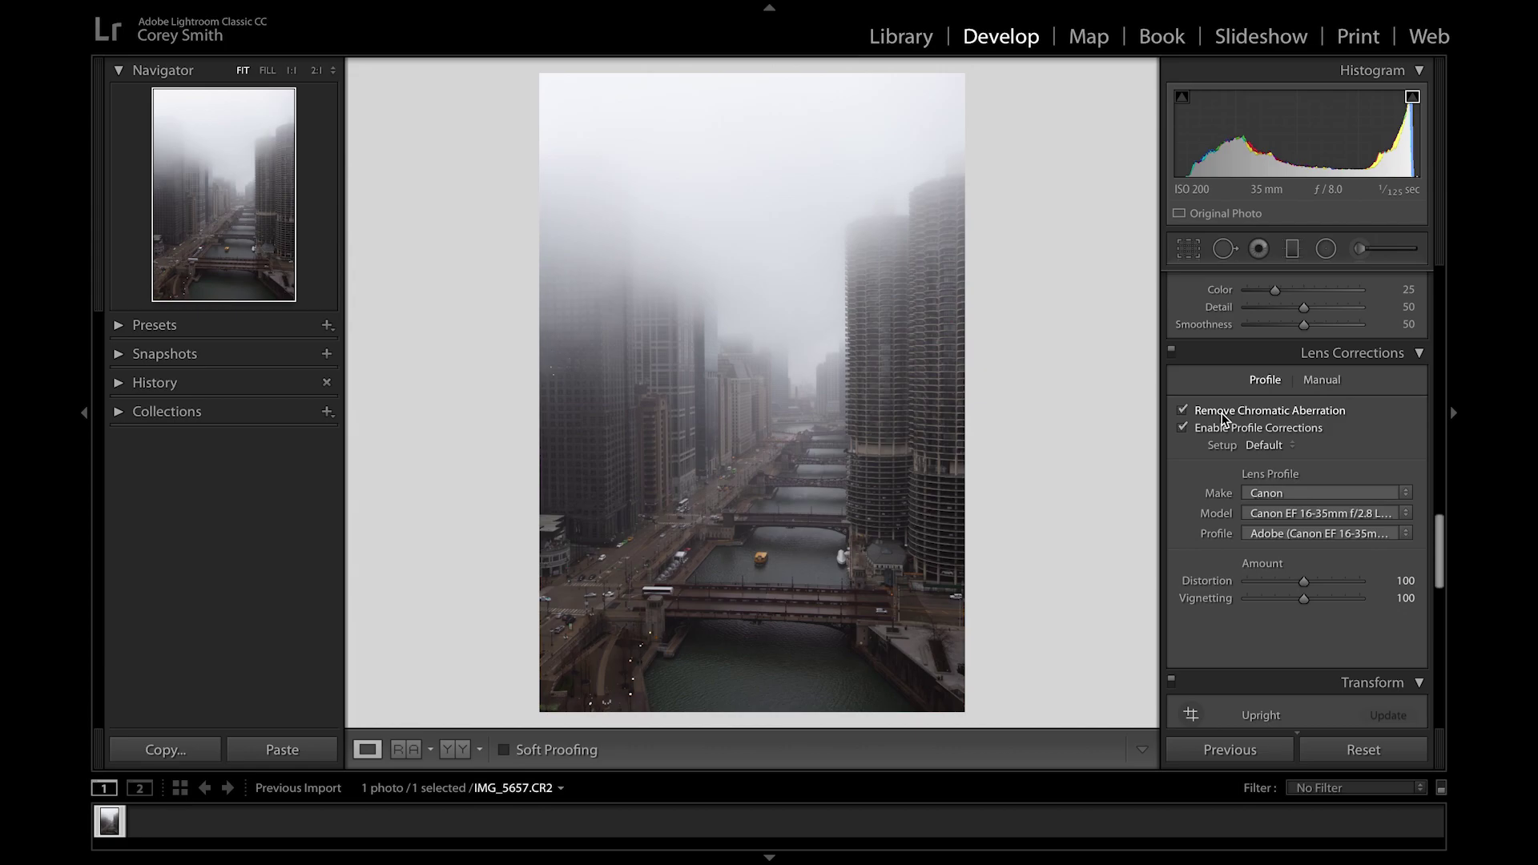
# Adjust the photo's white balance to a Temp of 5,794 and a Tint of +8
pyautogui.scroll(10, 1258, 464)
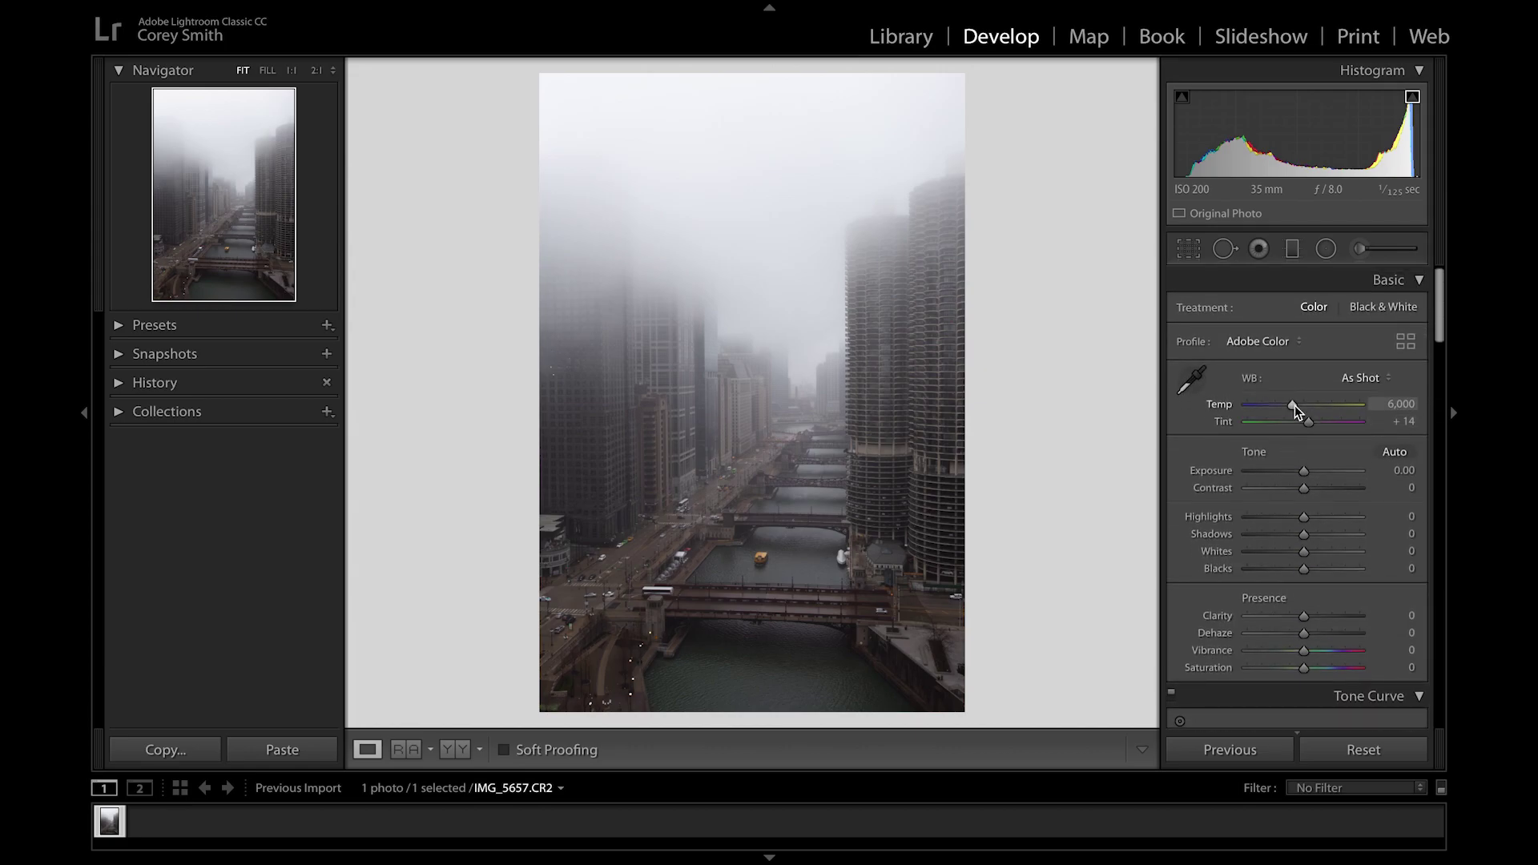
pyautogui.moveTo(1293, 406)
pyautogui.mouseDown()
pyautogui.moveTo(1280, 406)
pyautogui.moveTo(1293, 407)
pyautogui.mouseUp()
pyautogui.moveTo(1291, 407); pyautogui.dragTo(1289, 407)
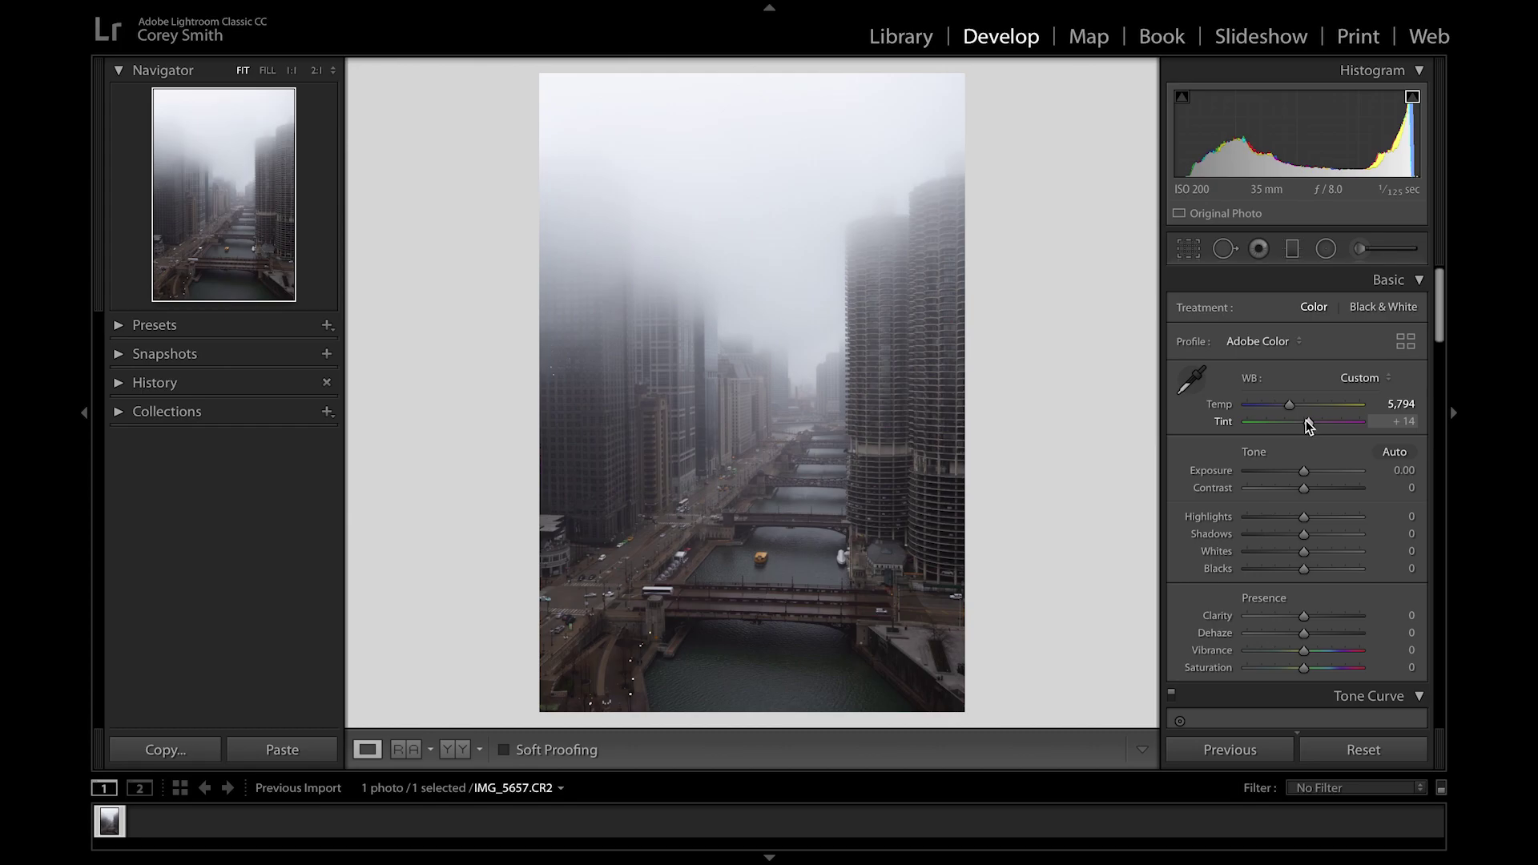
pyautogui.moveTo(1305, 420); pyautogui.dragTo(1299, 424)
pyautogui.hotkey('ctrl', 'z')
pyautogui.click(1306, 422)
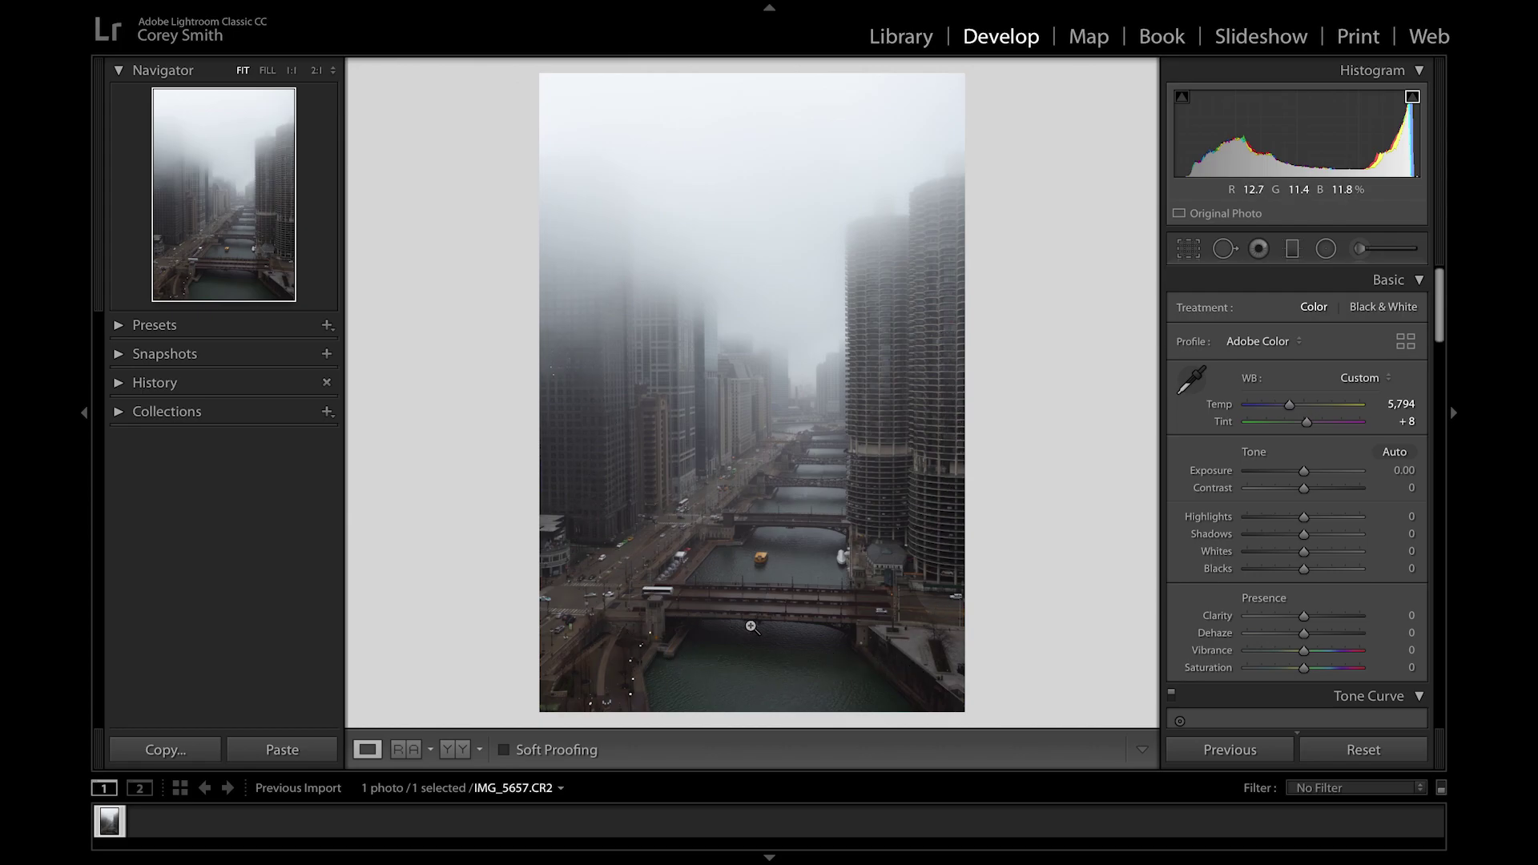
# Check the yellow boat at 1:1, return to the fitted view, and set Exposure to −0.35 and Contrast to −30
pyautogui.click(760, 557)
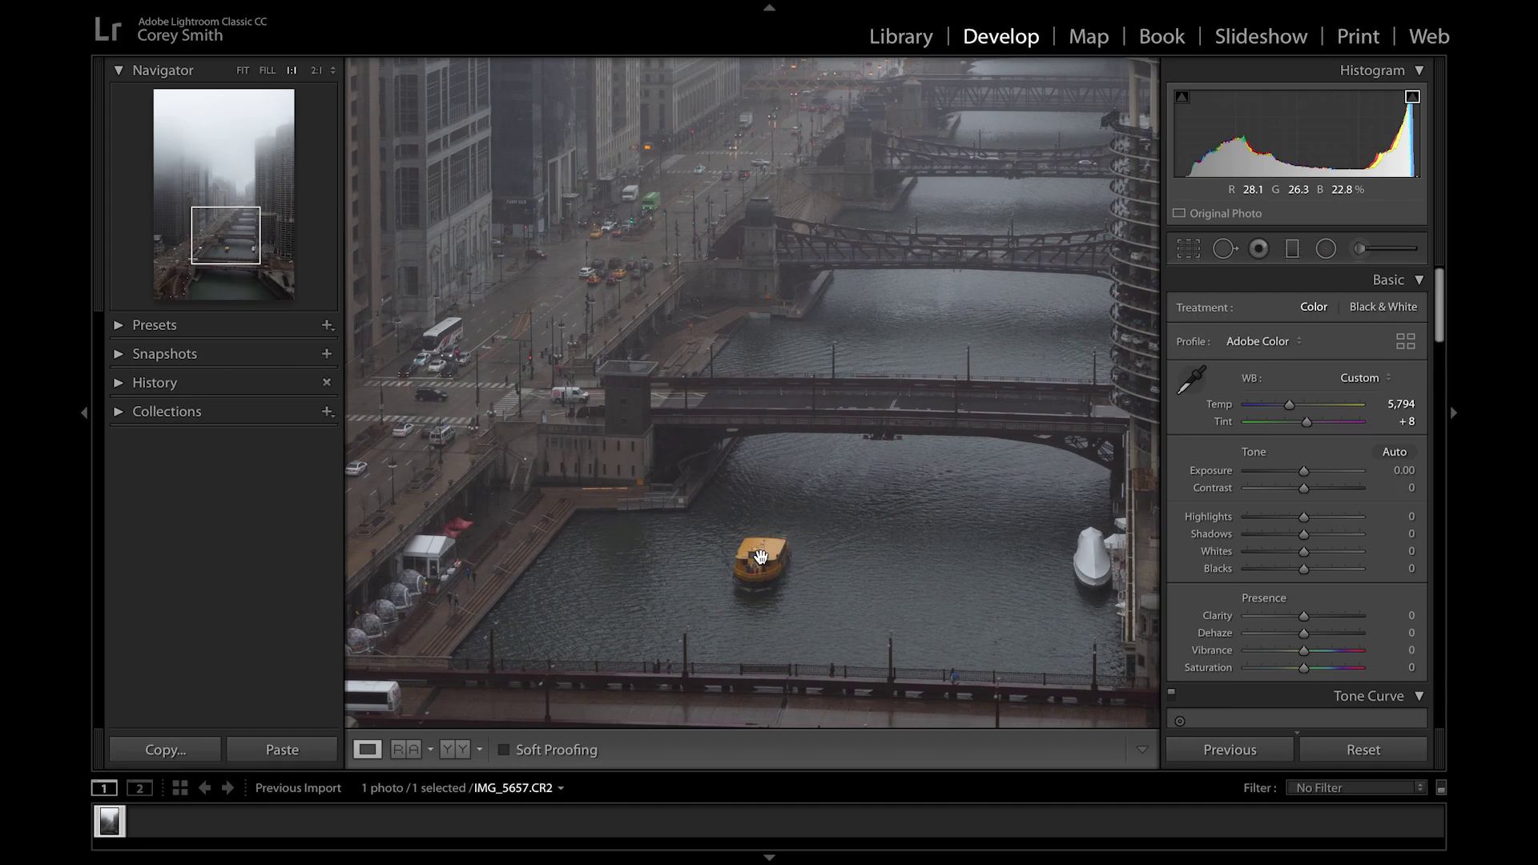
pyautogui.click(760, 556)
pyautogui.moveTo(1301, 471); pyautogui.dragTo(1298, 472)
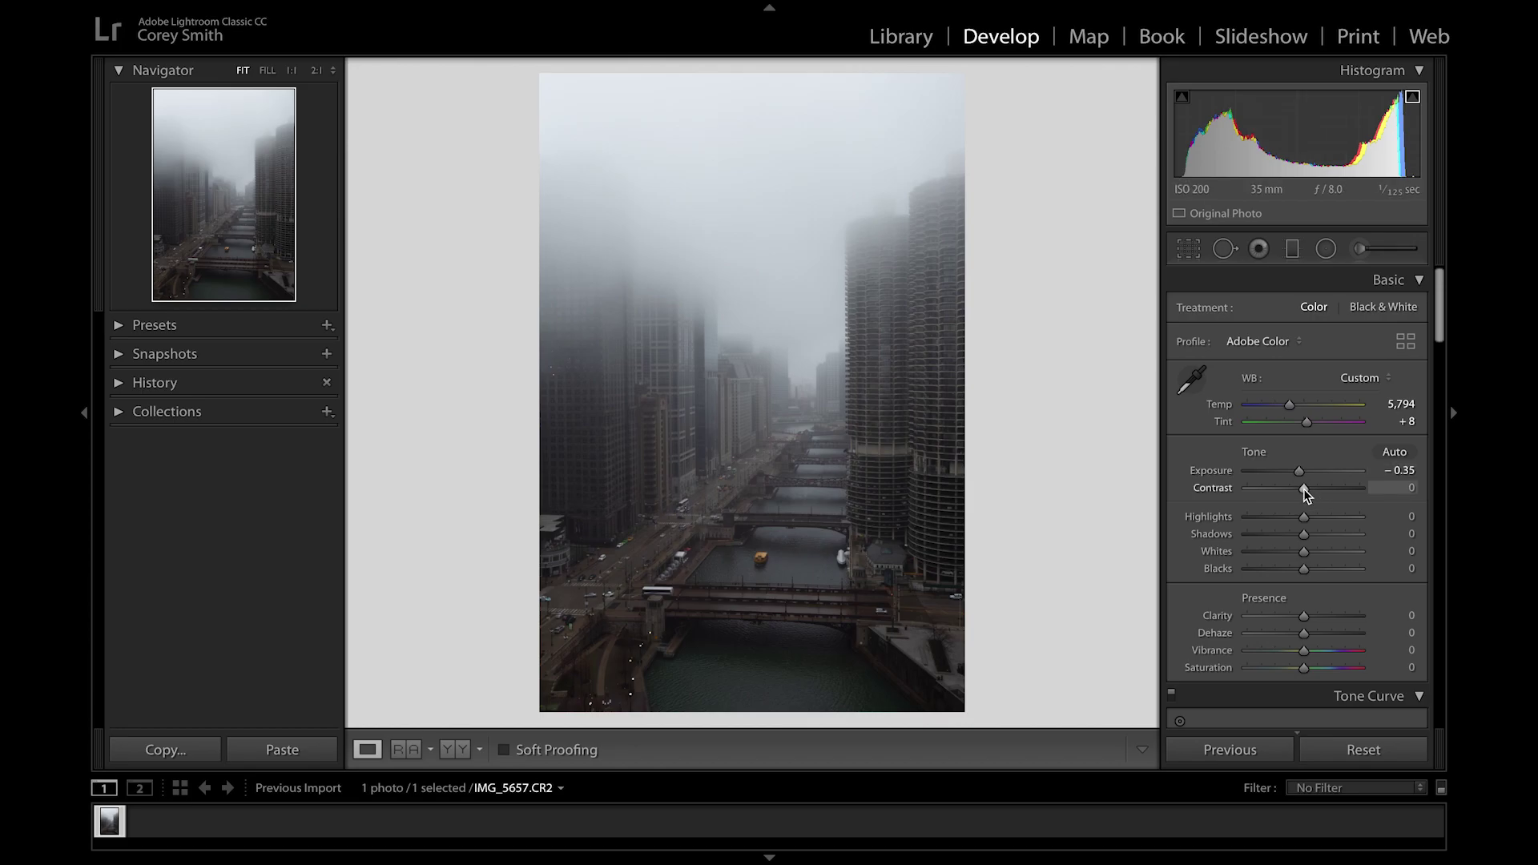
pyautogui.moveTo(1303, 488); pyautogui.dragTo(1286, 491)
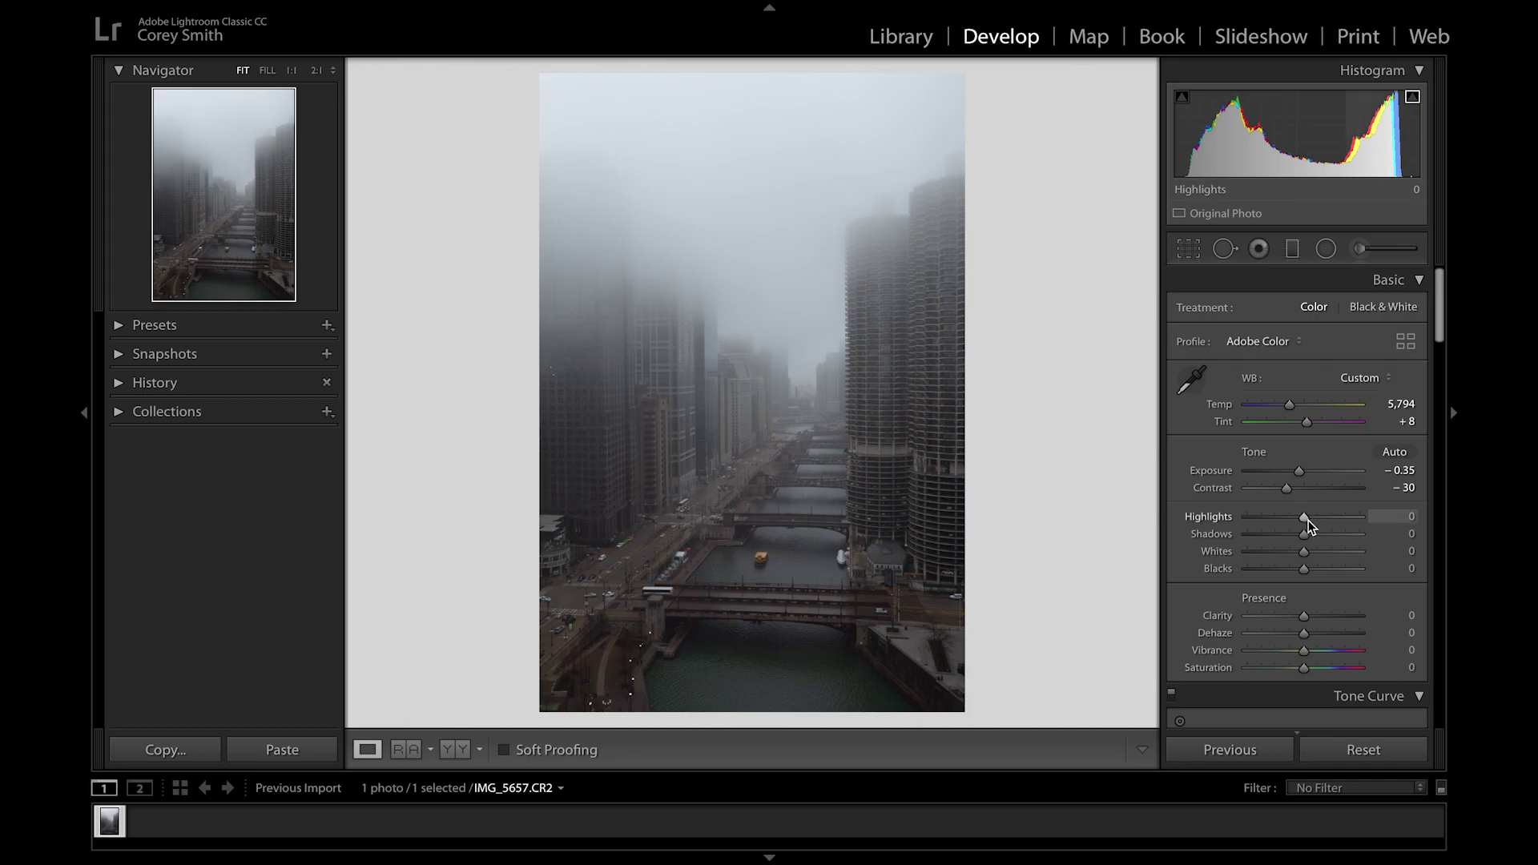
# Set Highlights to +60, Shadows to +20, Whites to +25 and Blacks to −25, and adjust Contrast to −25
pyautogui.moveTo(1304, 519); pyautogui.dragTo(1338, 517)
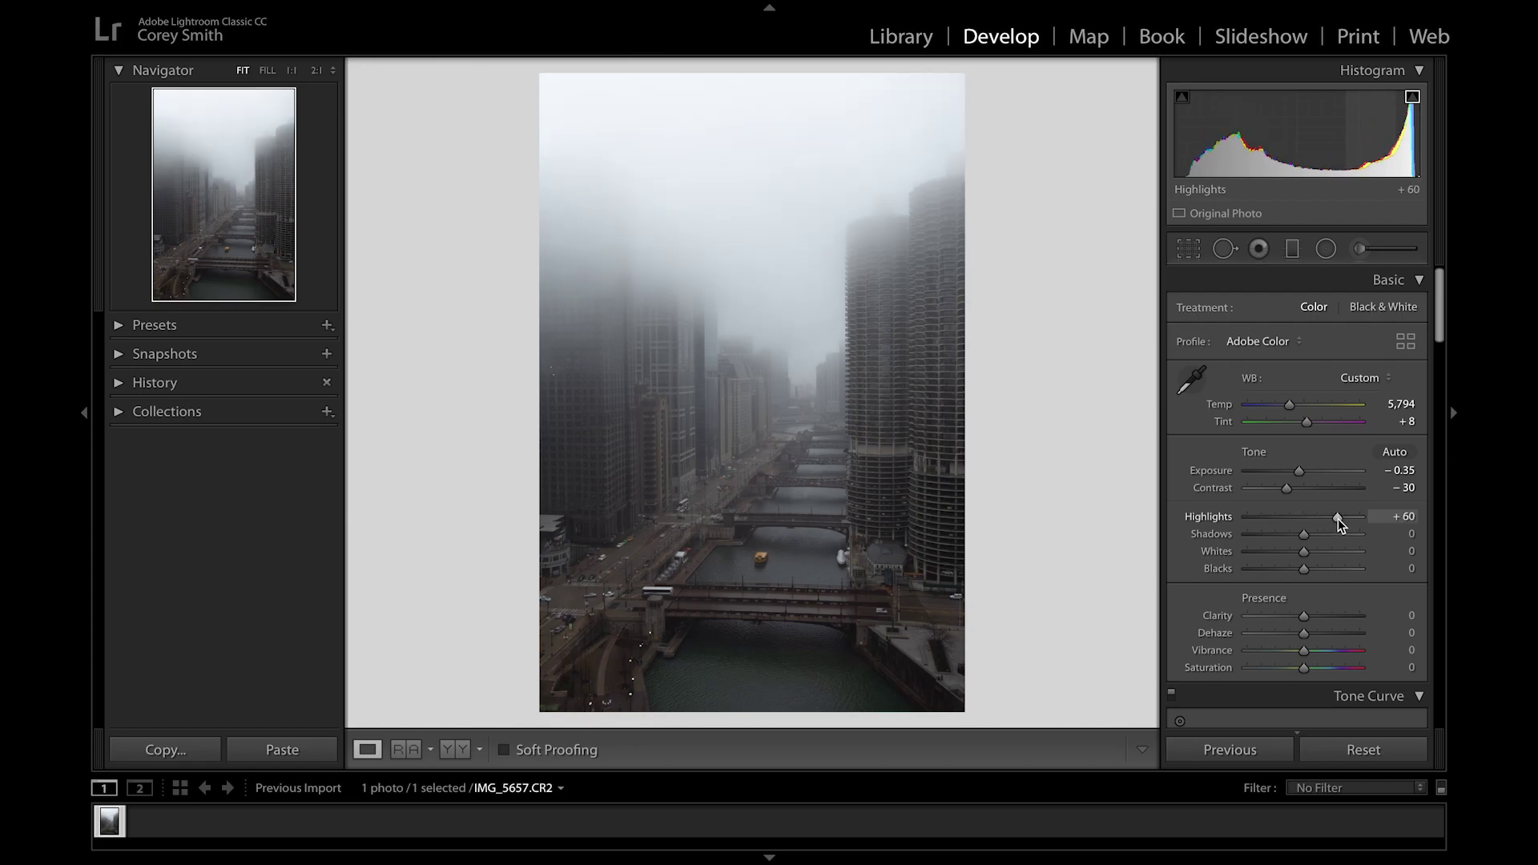
pyautogui.moveTo(1305, 535)
pyautogui.mouseDown()
pyautogui.moveTo(1329, 535)
pyautogui.moveTo(1316, 537)
pyautogui.mouseUp()
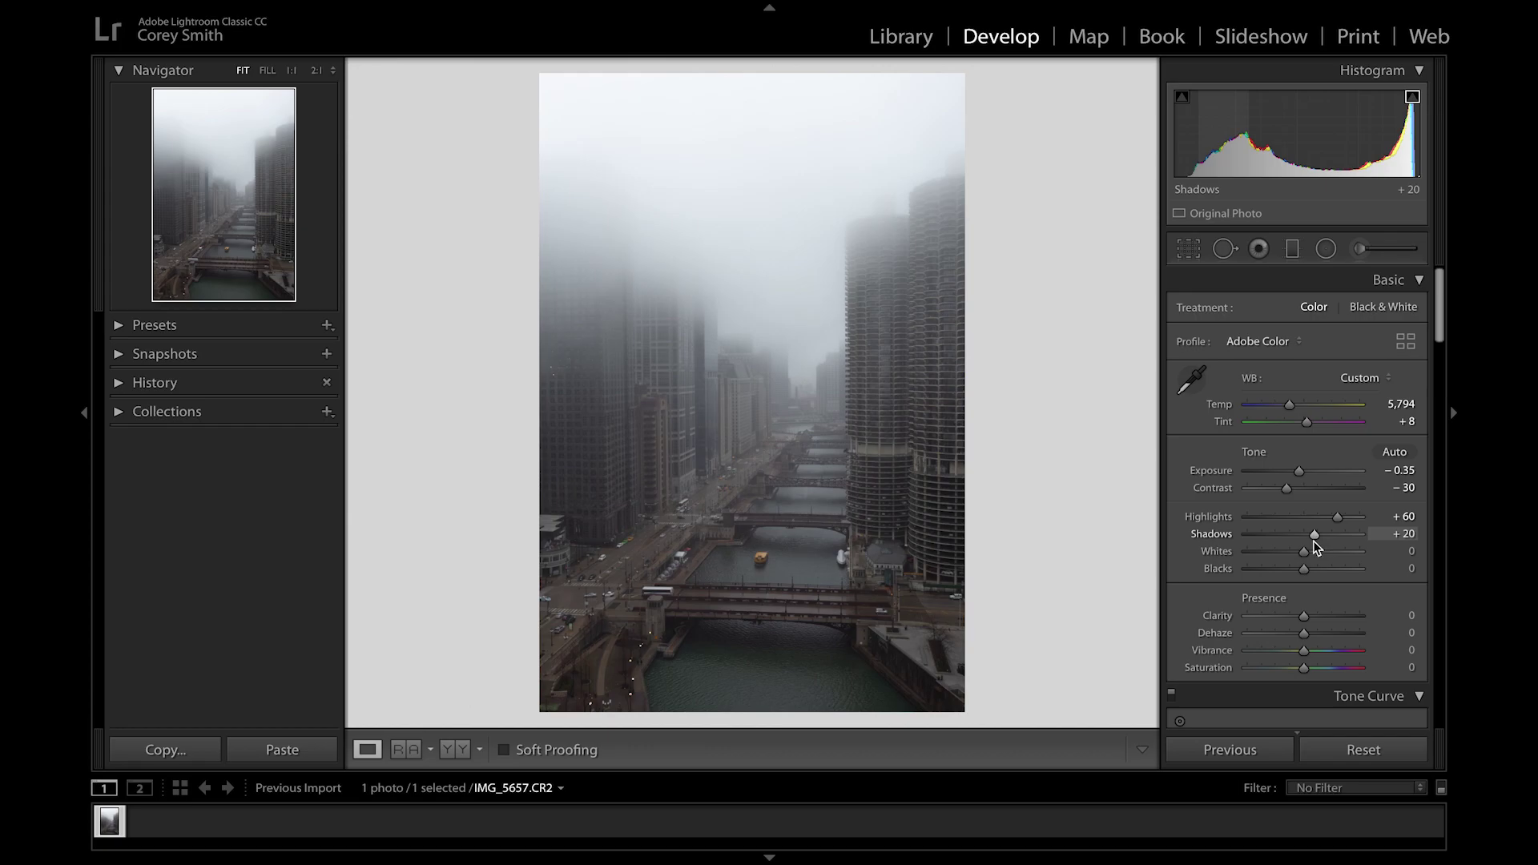
pyautogui.moveTo(1304, 552); pyautogui.dragTo(1318, 554)
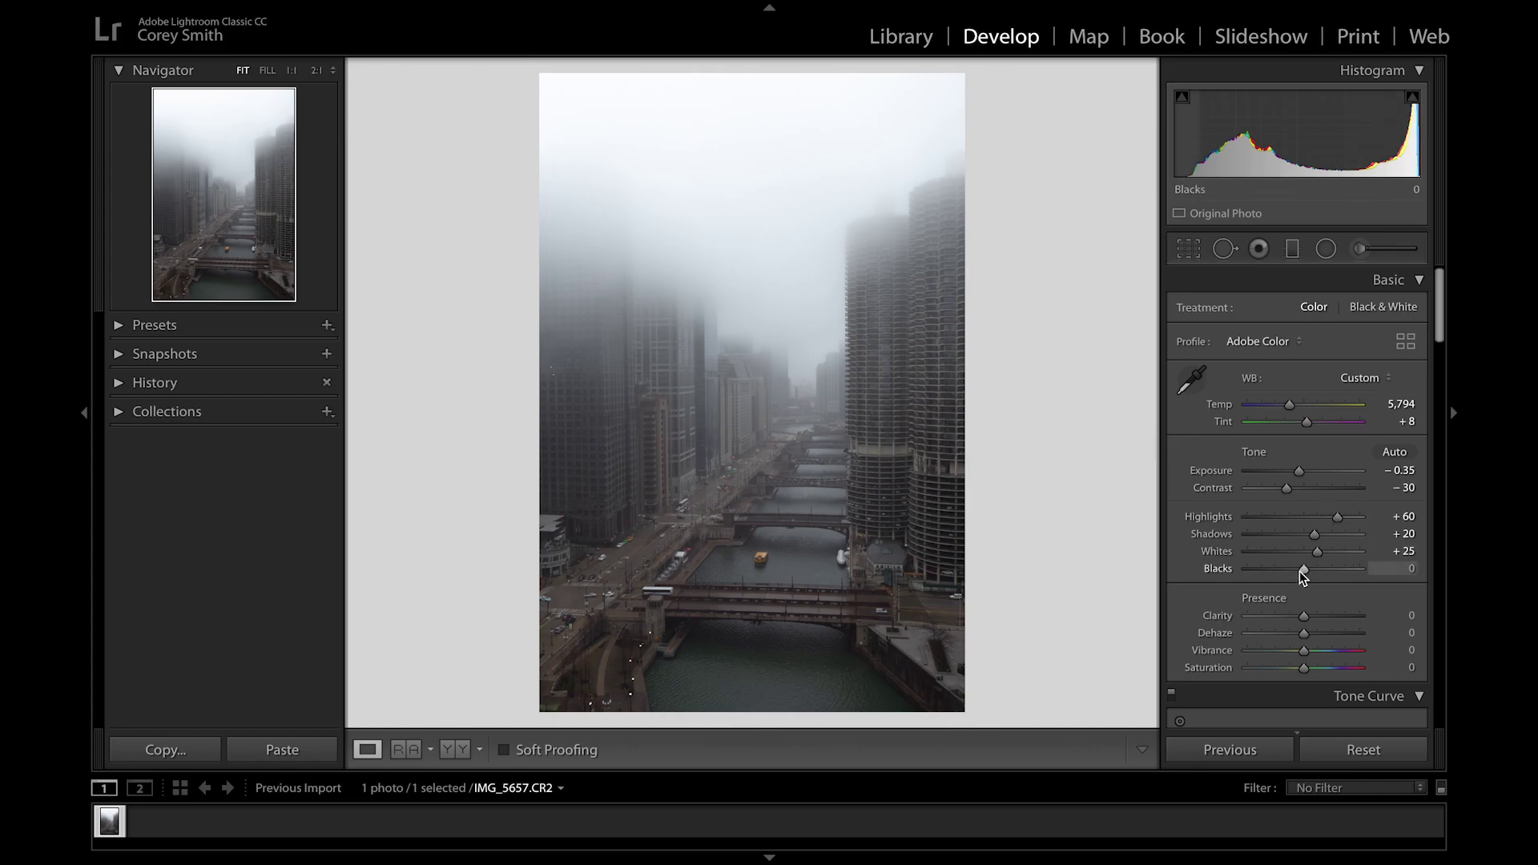
pyautogui.moveTo(1300, 571); pyautogui.dragTo(1283, 570)
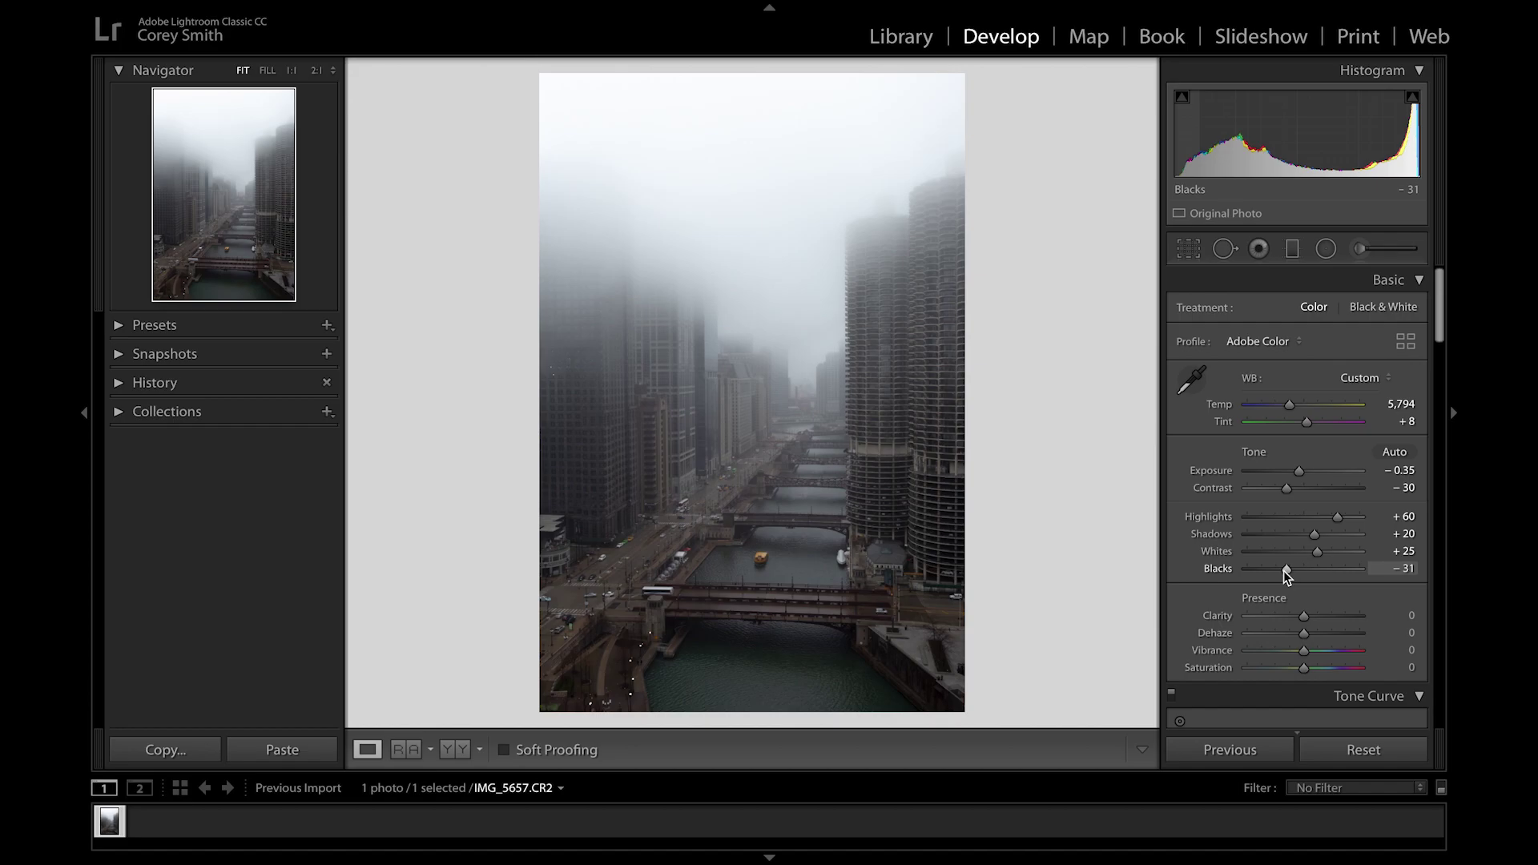
pyautogui.moveTo(1285, 570); pyautogui.dragTo(1290, 571)
pyautogui.moveTo(1286, 489)
pyautogui.mouseDown()
pyautogui.moveTo(1317, 488)
pyautogui.moveTo(1288, 492)
pyautogui.mouseUp()
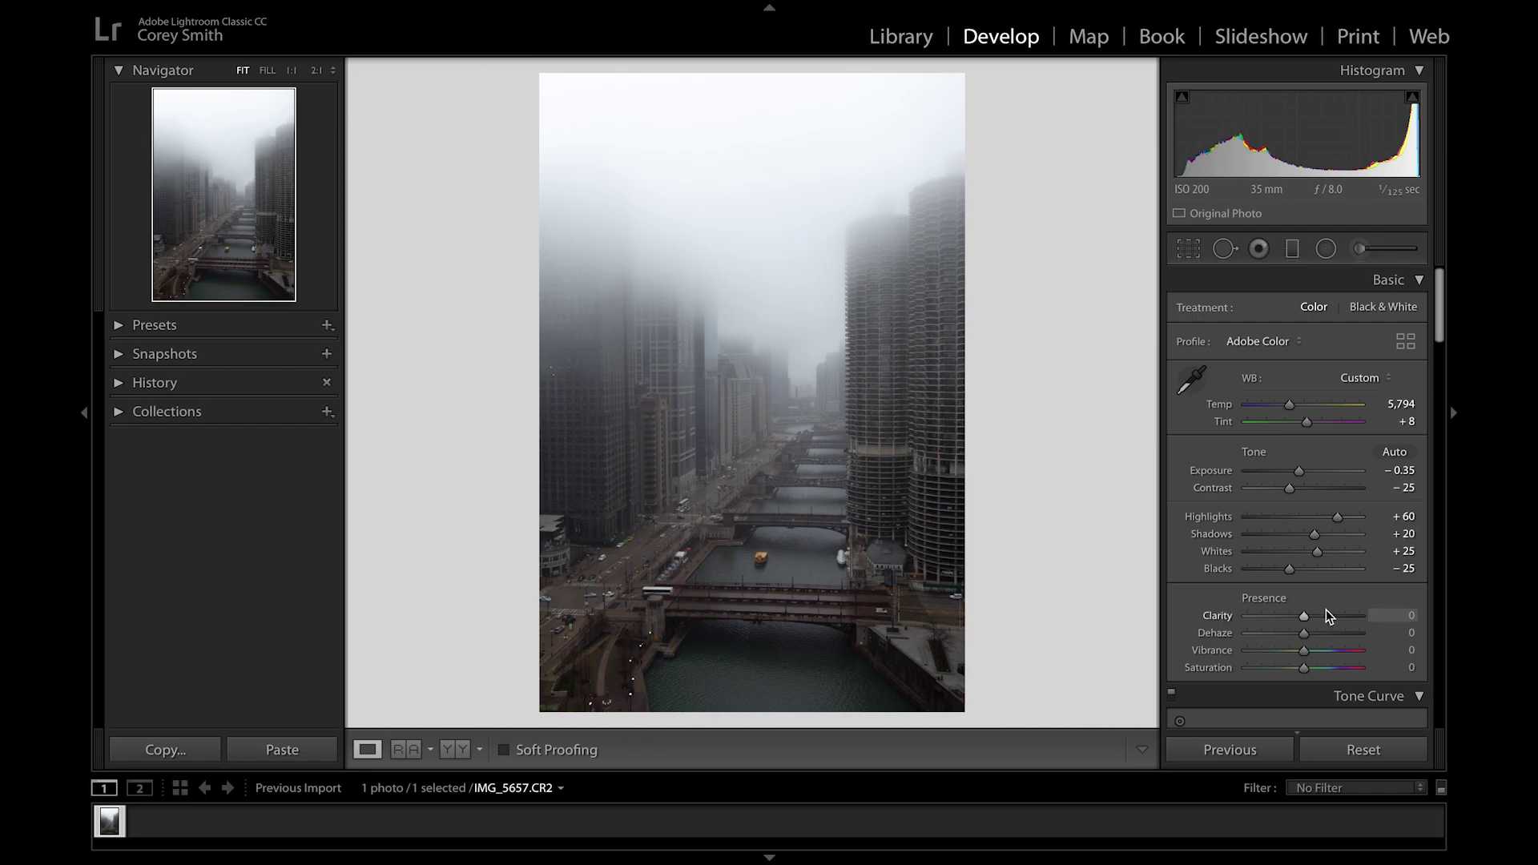
# Set the presence values to Clarity +10, Dehaze +5, Vibrance +25 and Saturation −15
pyautogui.moveTo(1305, 617); pyautogui.dragTo(1316, 618)
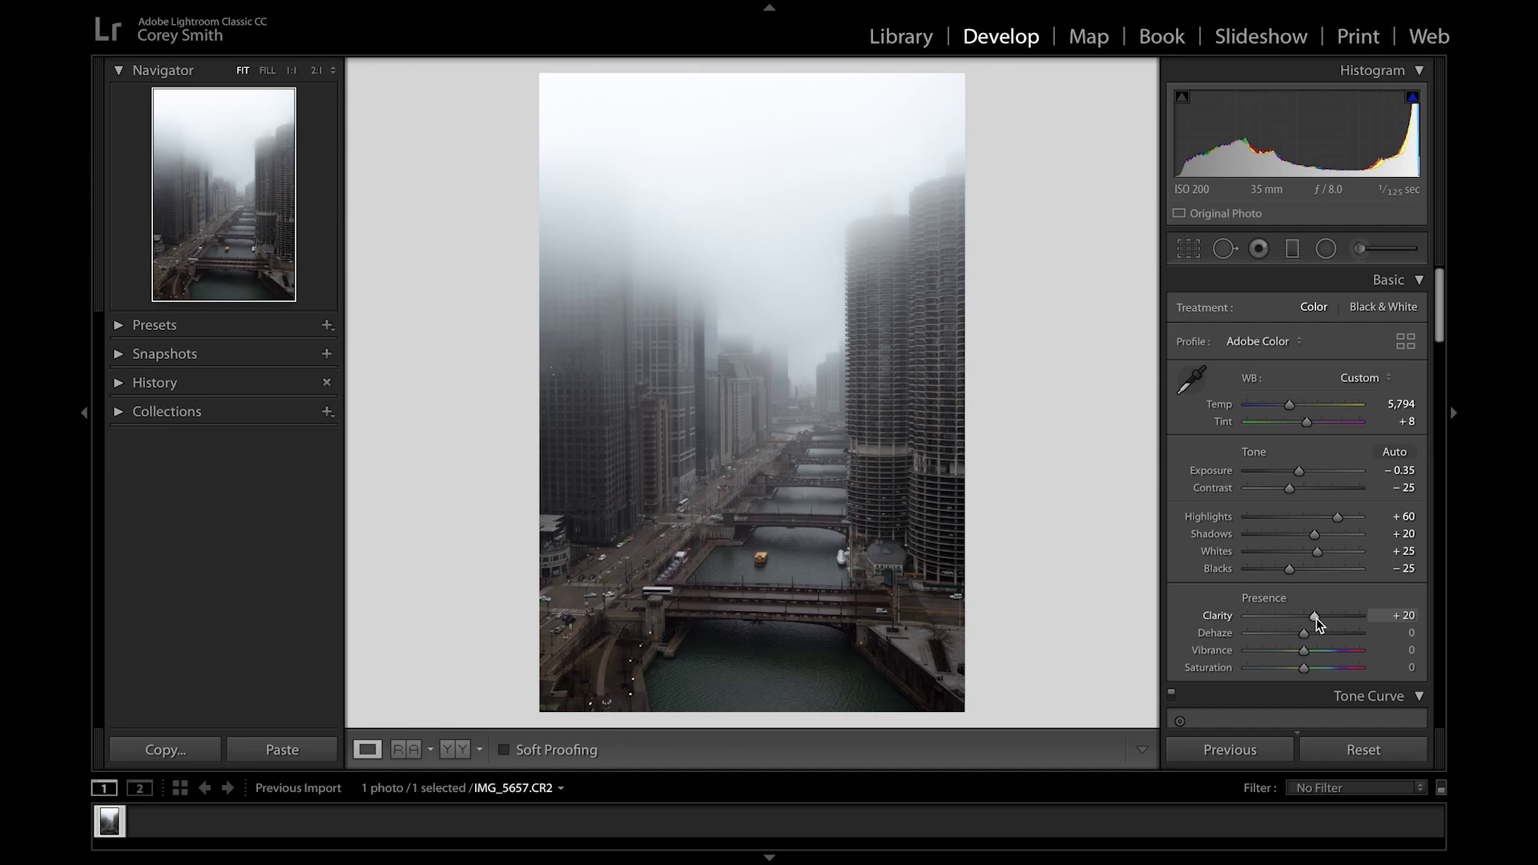
pyautogui.moveTo(1316, 618); pyautogui.dragTo(1312, 618)
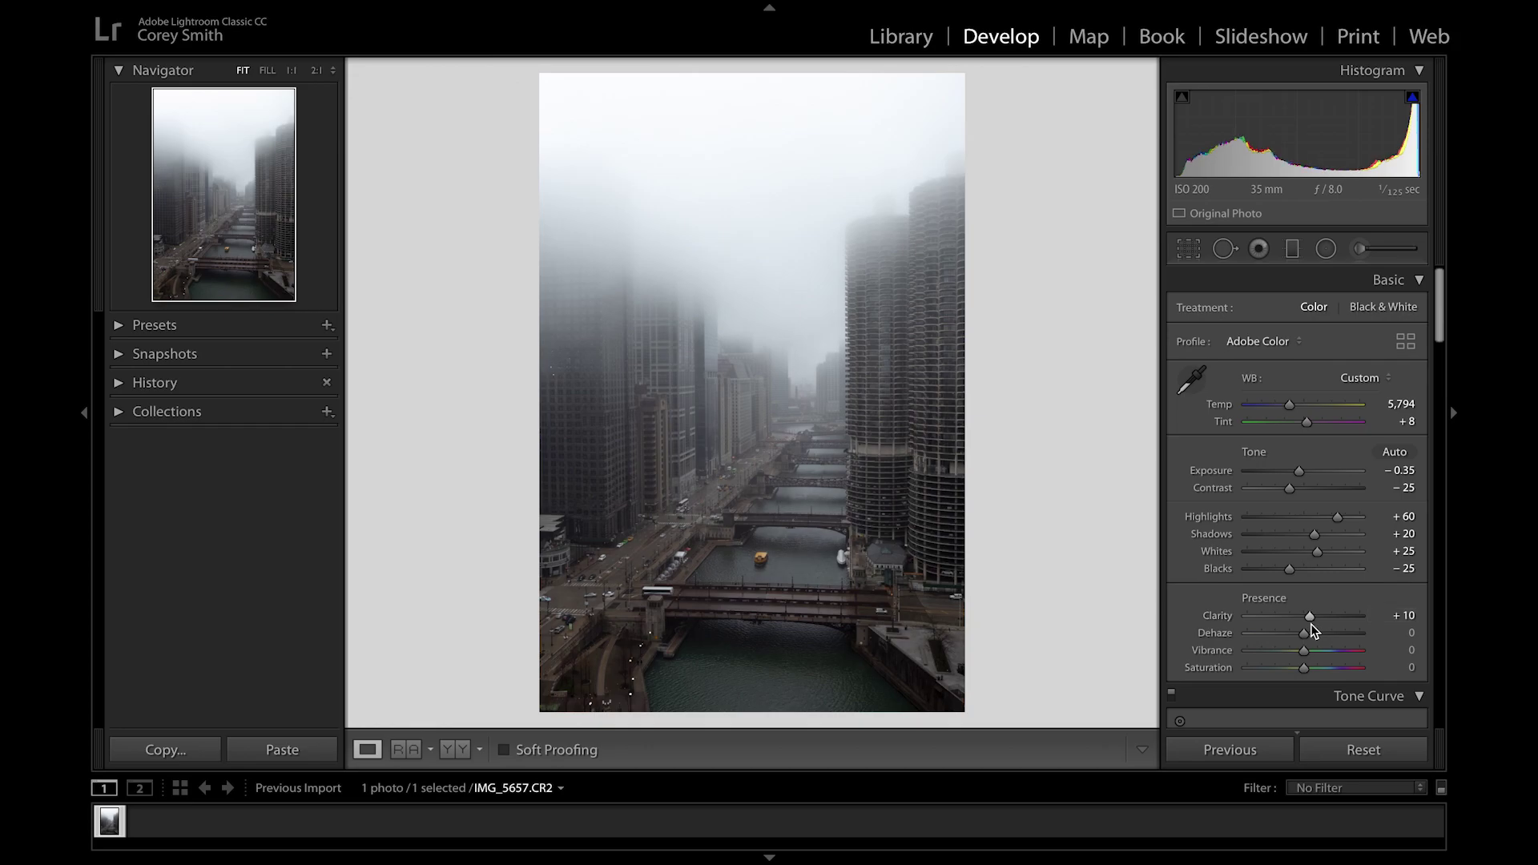
pyautogui.moveTo(1309, 632); pyautogui.dragTo(1307, 635)
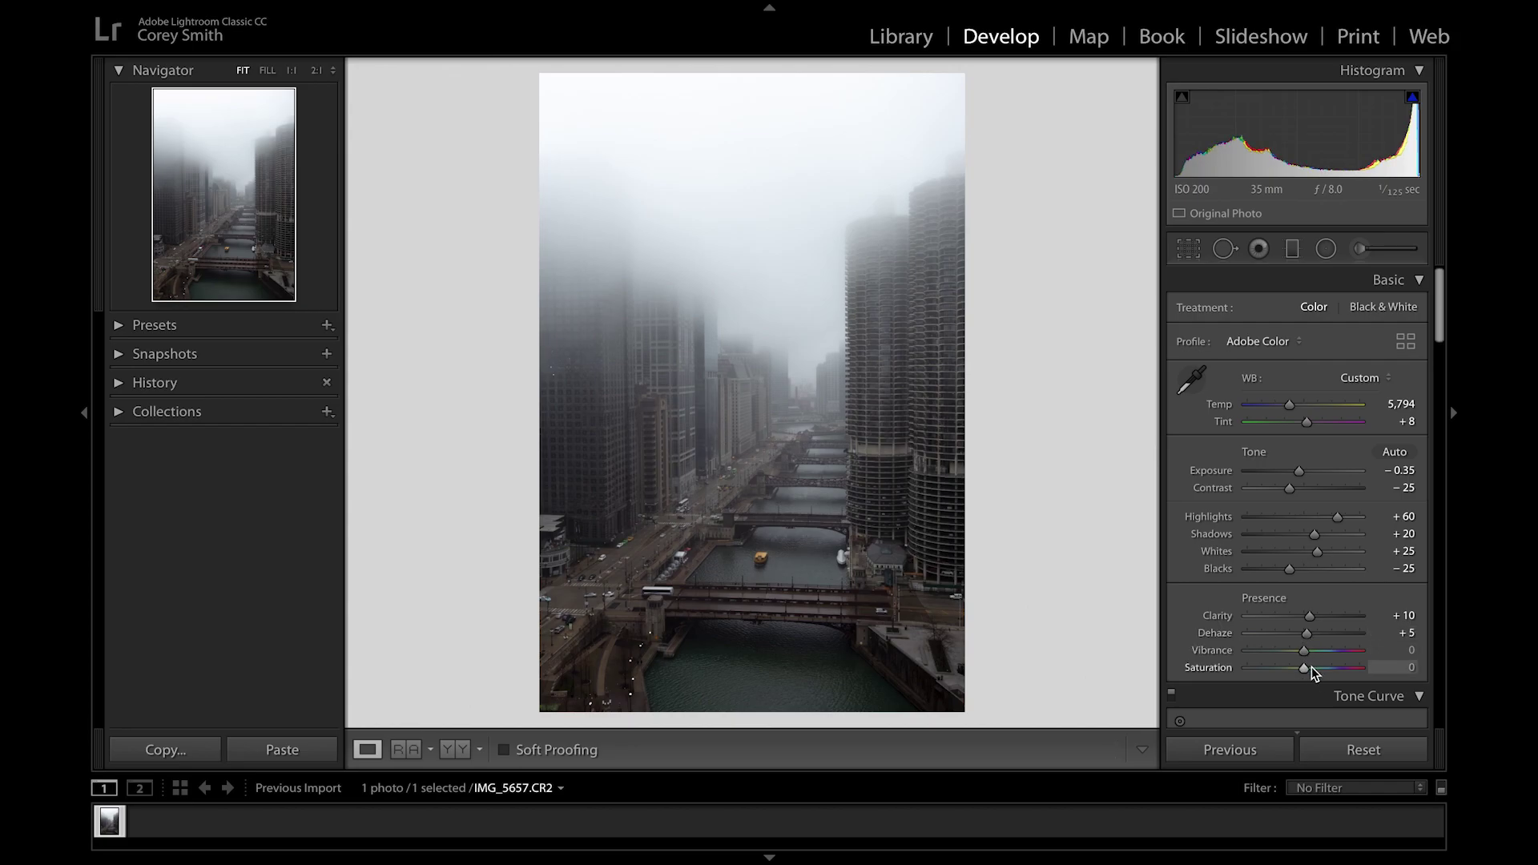
pyautogui.moveTo(1304, 667)
pyautogui.mouseDown()
pyautogui.moveTo(1286, 668)
pyautogui.moveTo(1318, 666)
pyautogui.moveTo(1287, 655)
pyautogui.moveTo(1334, 660)
pyautogui.moveTo(1317, 660)
pyautogui.mouseUp()
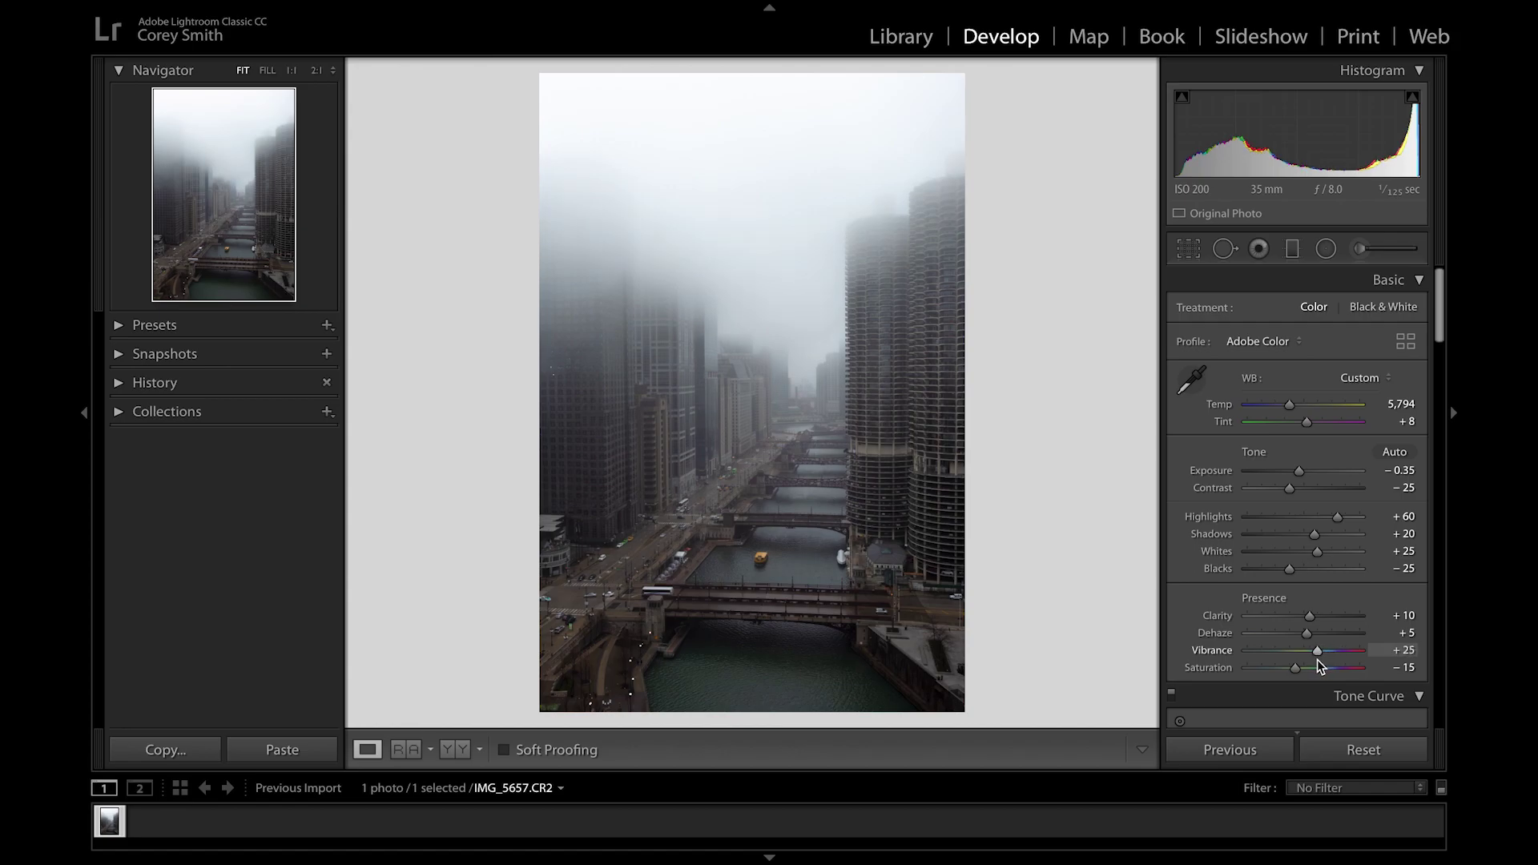
# Apply the saved Fav Tones point curve to the photo's tone curve
pyautogui.scroll(-5, 1316, 660)
pyautogui.scroll(-3, 1311, 662)
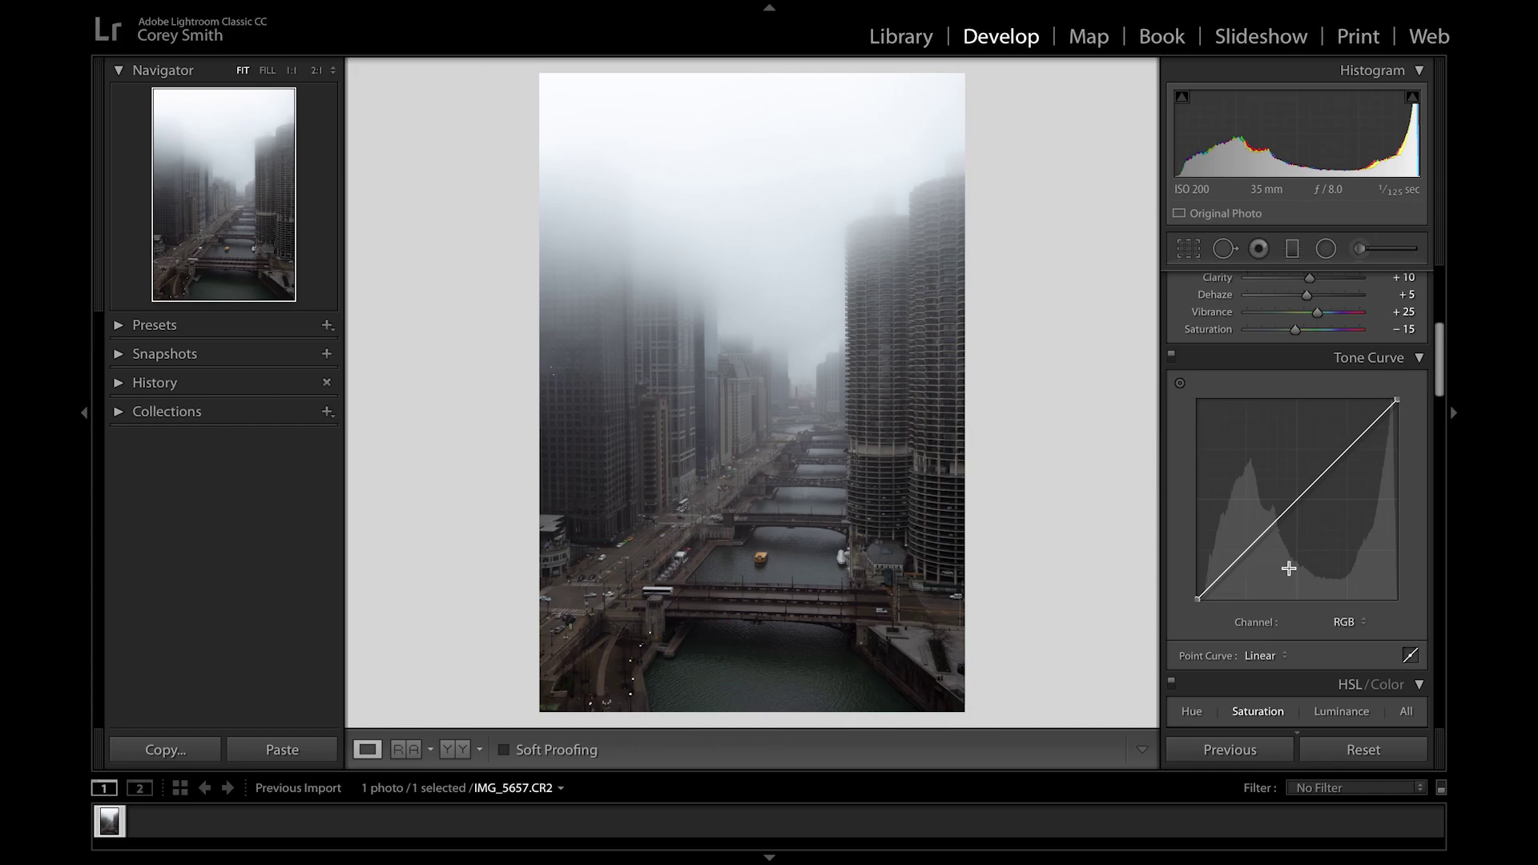
pyautogui.click(1265, 656)
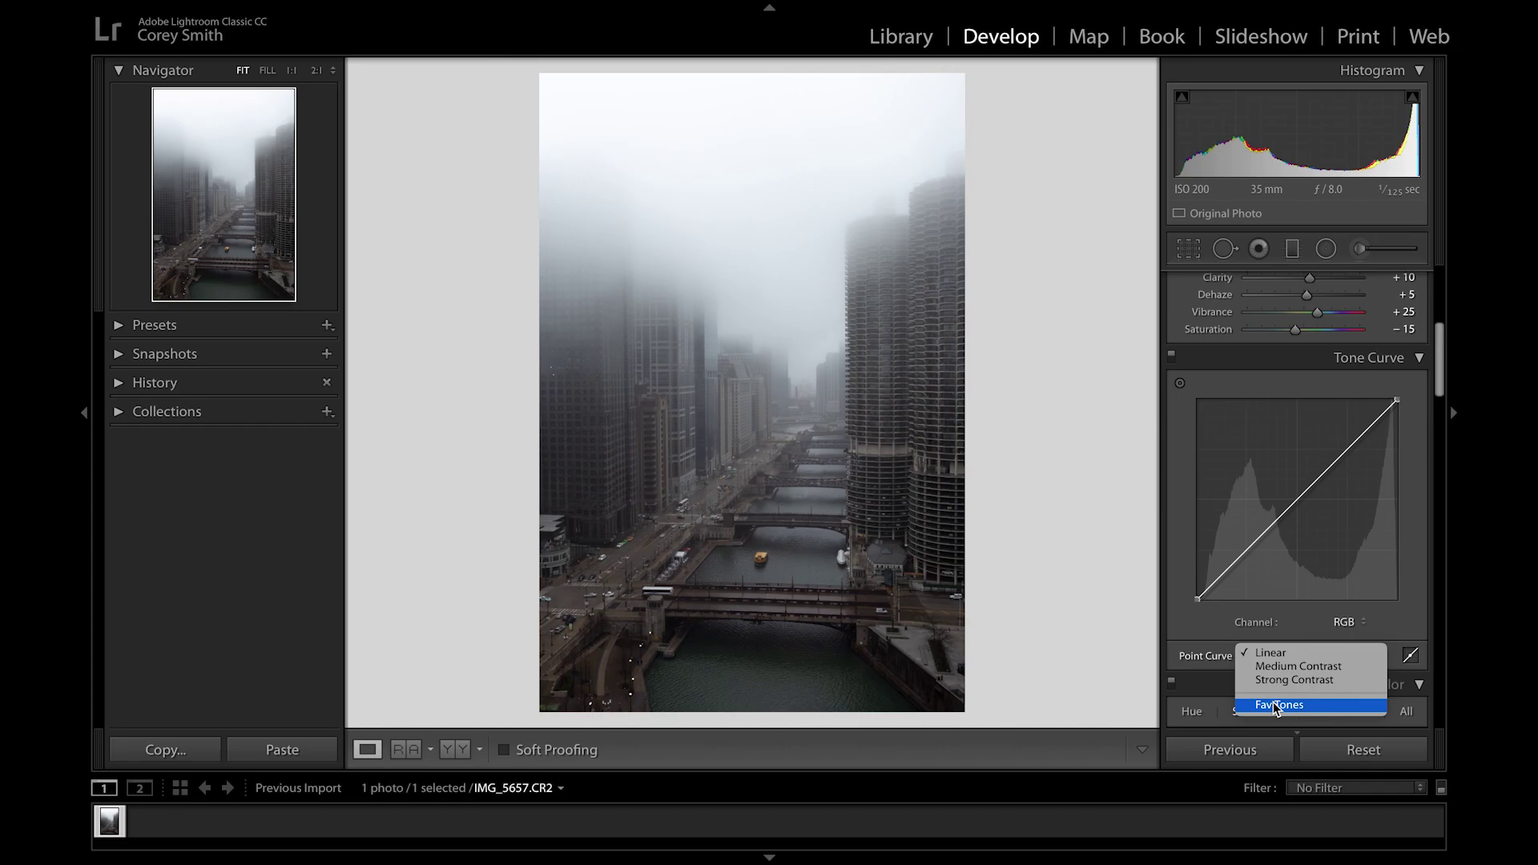
pyautogui.click(1276, 706)
# Examine the red, green and blue channel curves of the tone curve and return to the RGB channel
pyautogui.click(1347, 622)
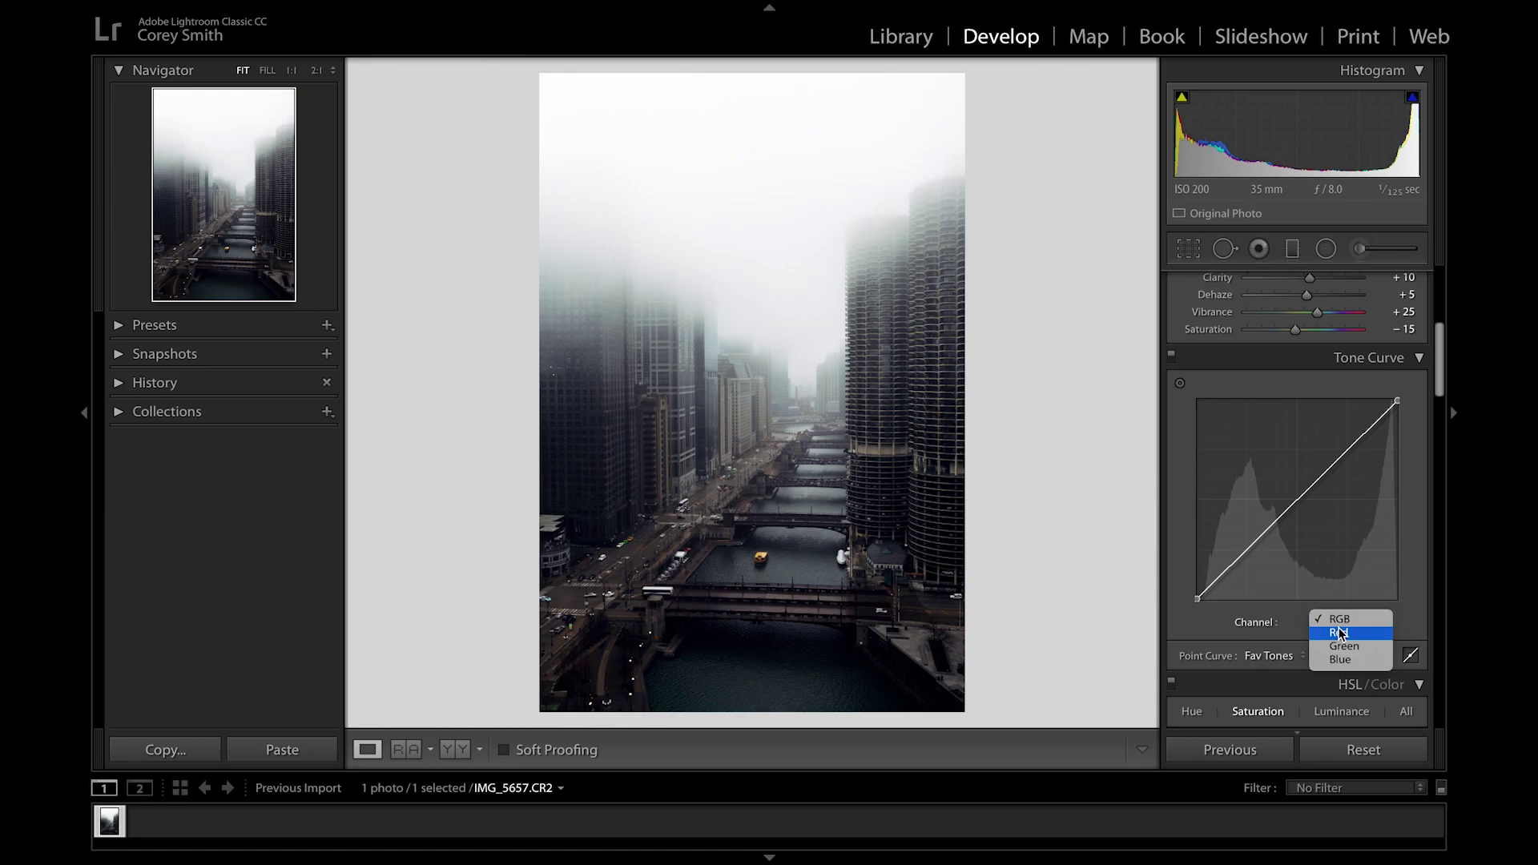
pyautogui.click(1347, 632)
pyautogui.click(1347, 625)
pyautogui.click(1346, 636)
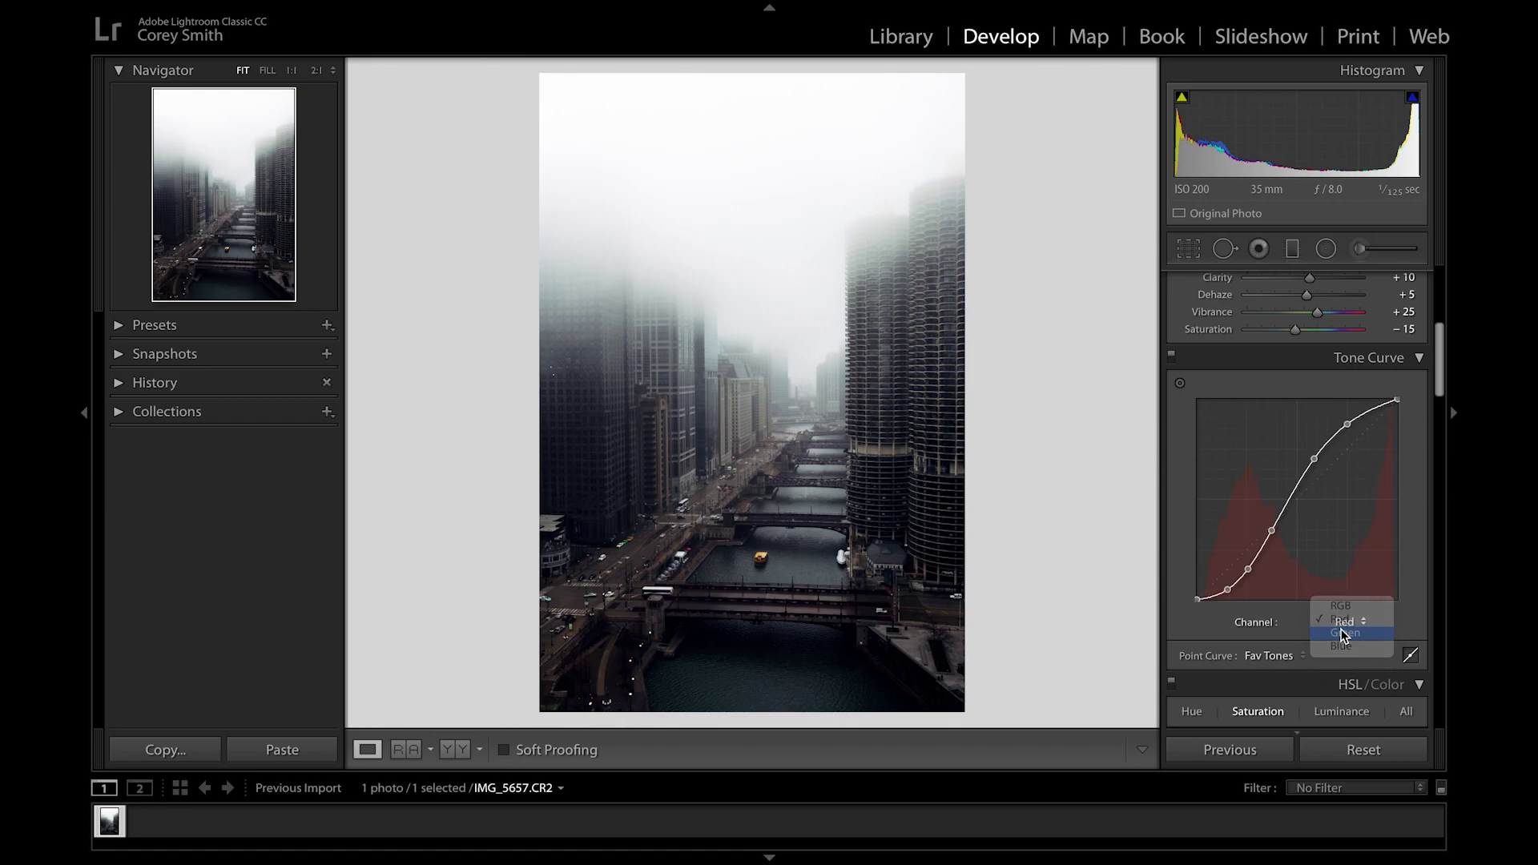
pyautogui.click(1345, 631)
pyautogui.click(1345, 635)
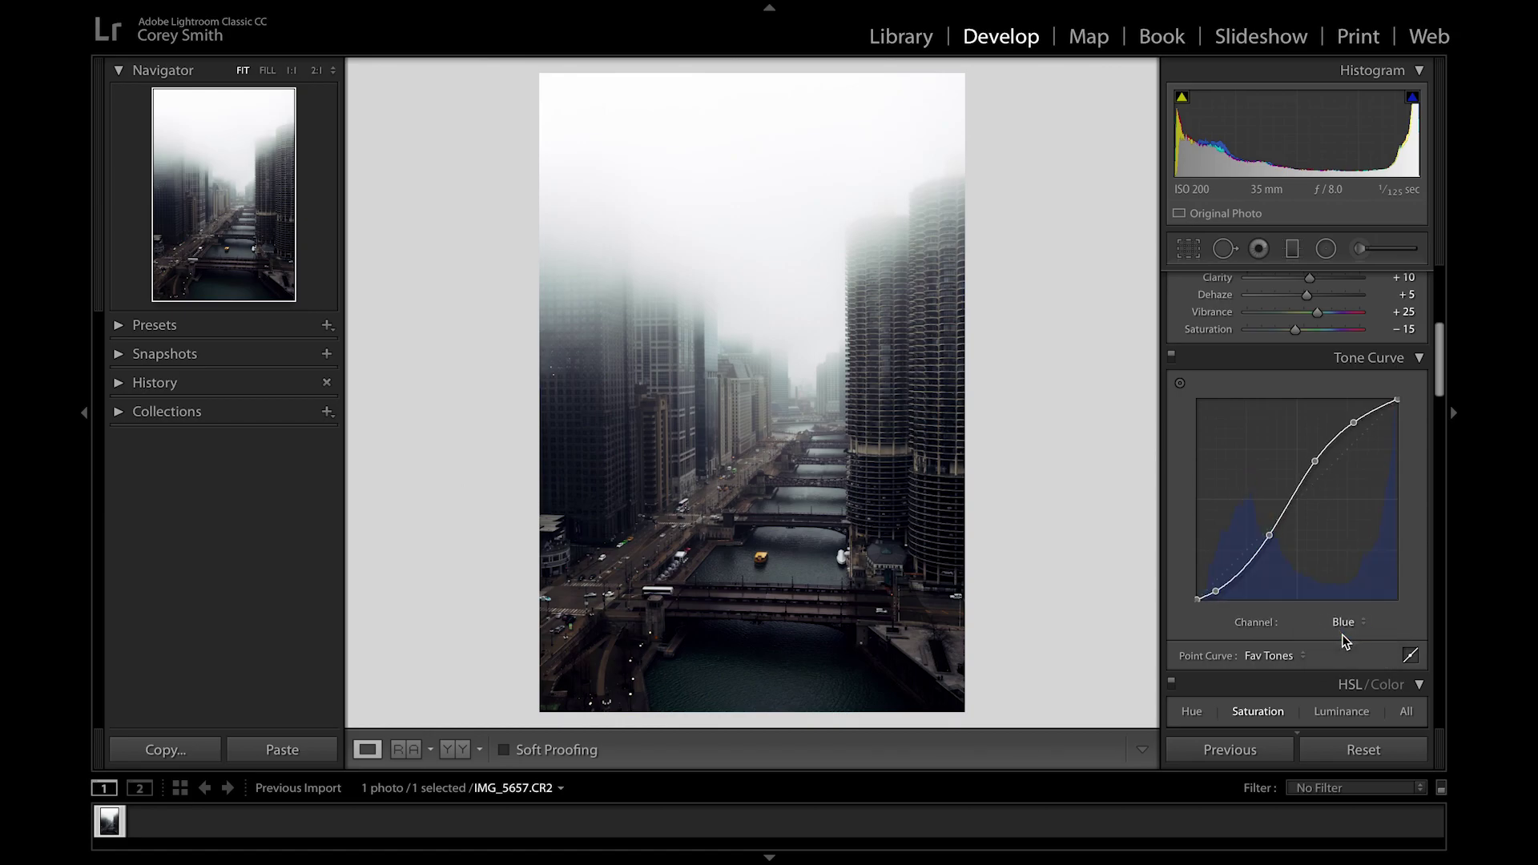
pyautogui.click(1337, 622)
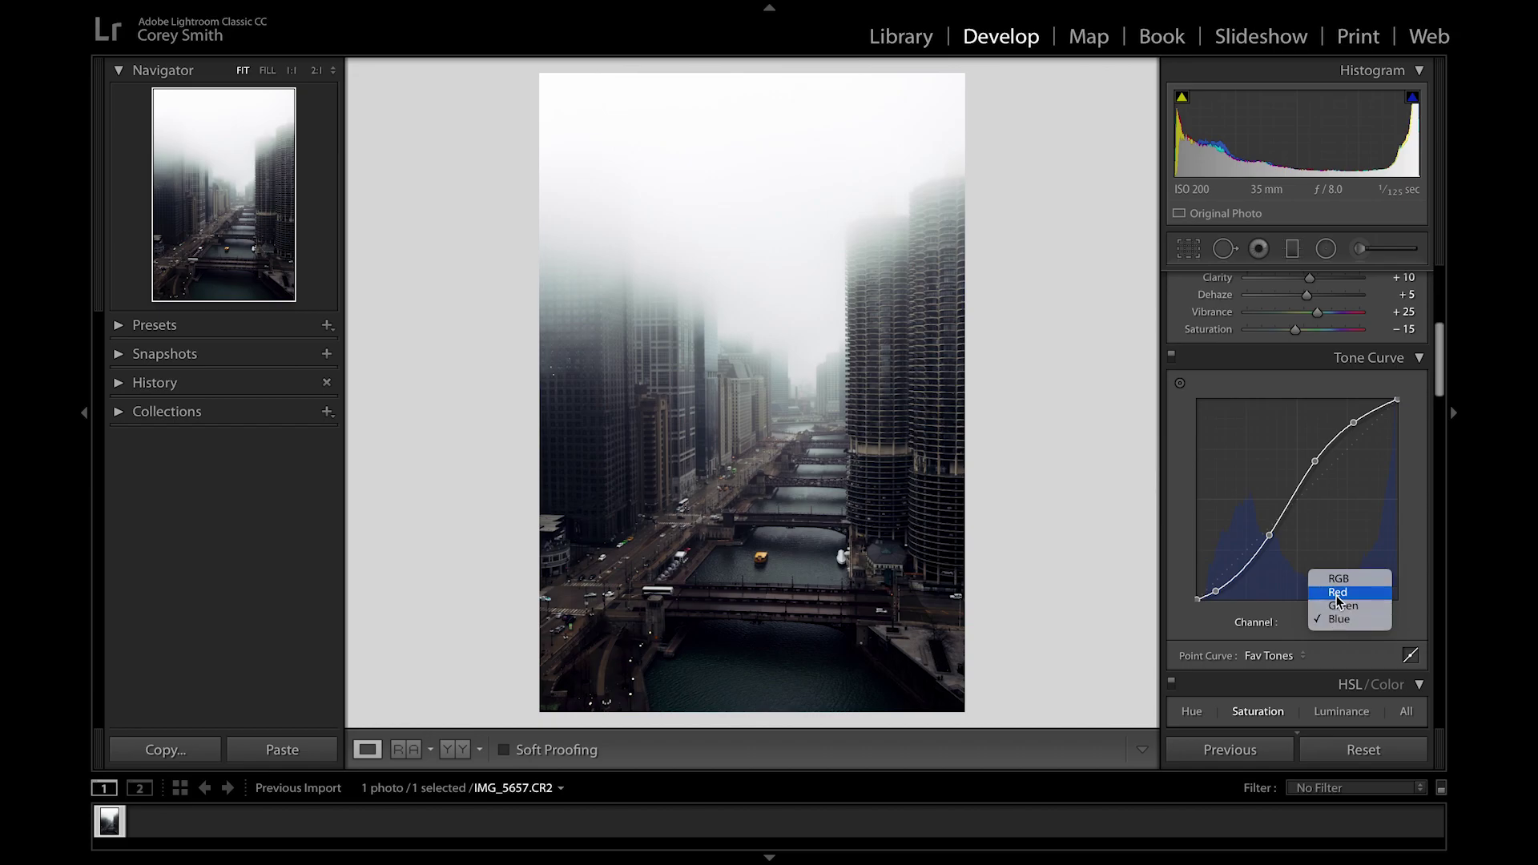
pyautogui.click(1342, 585)
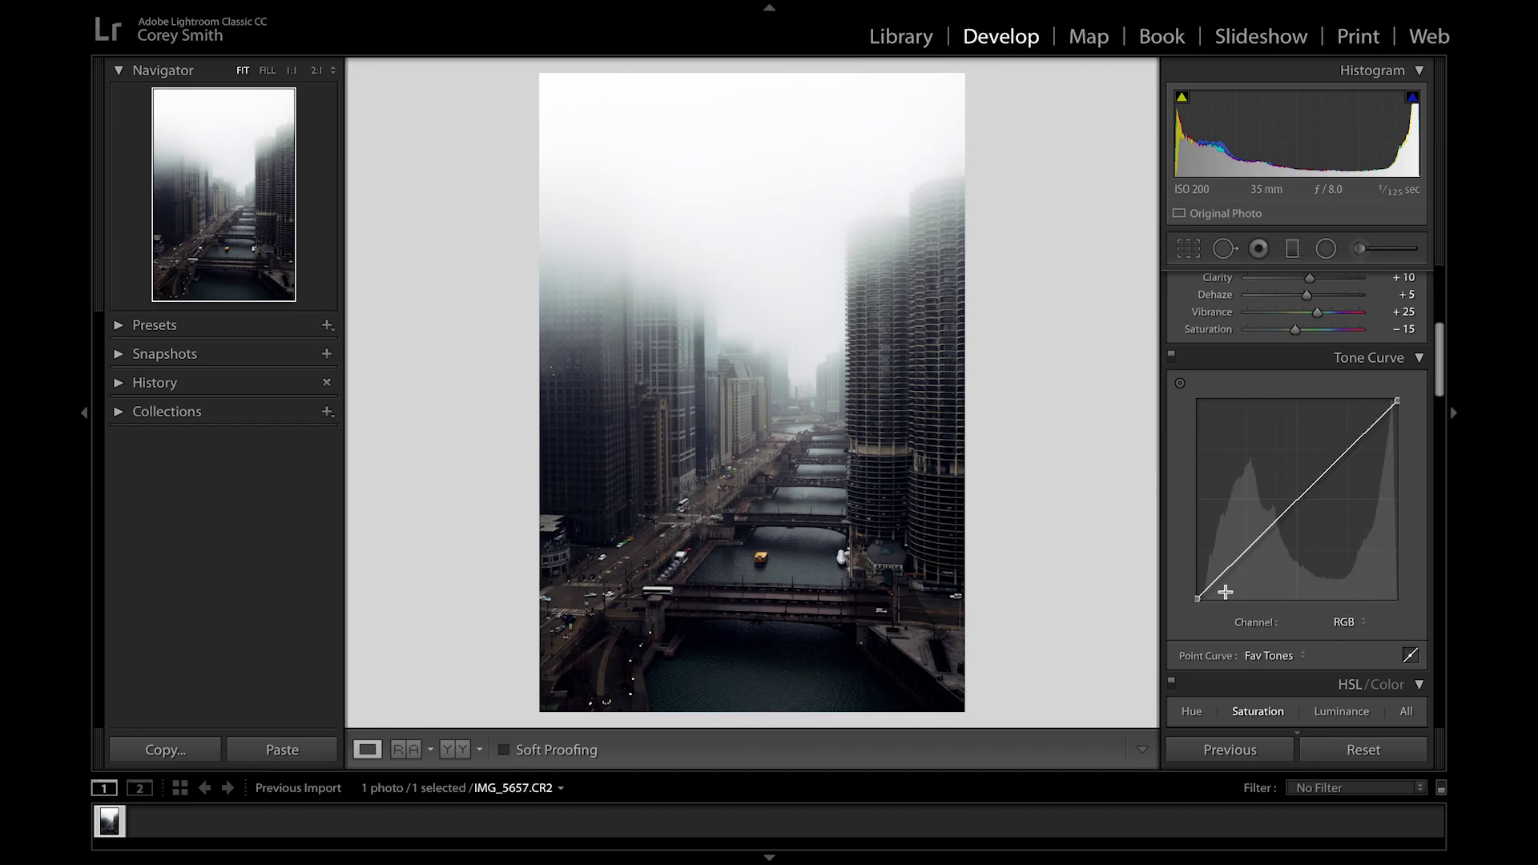
# Lift the RGB curve's black point to about 9.4%, and add a shadow point near 22.7 / 24.3% and a midtone point
pyautogui.moveTo(1196, 600); pyautogui.dragTo(1195, 587)
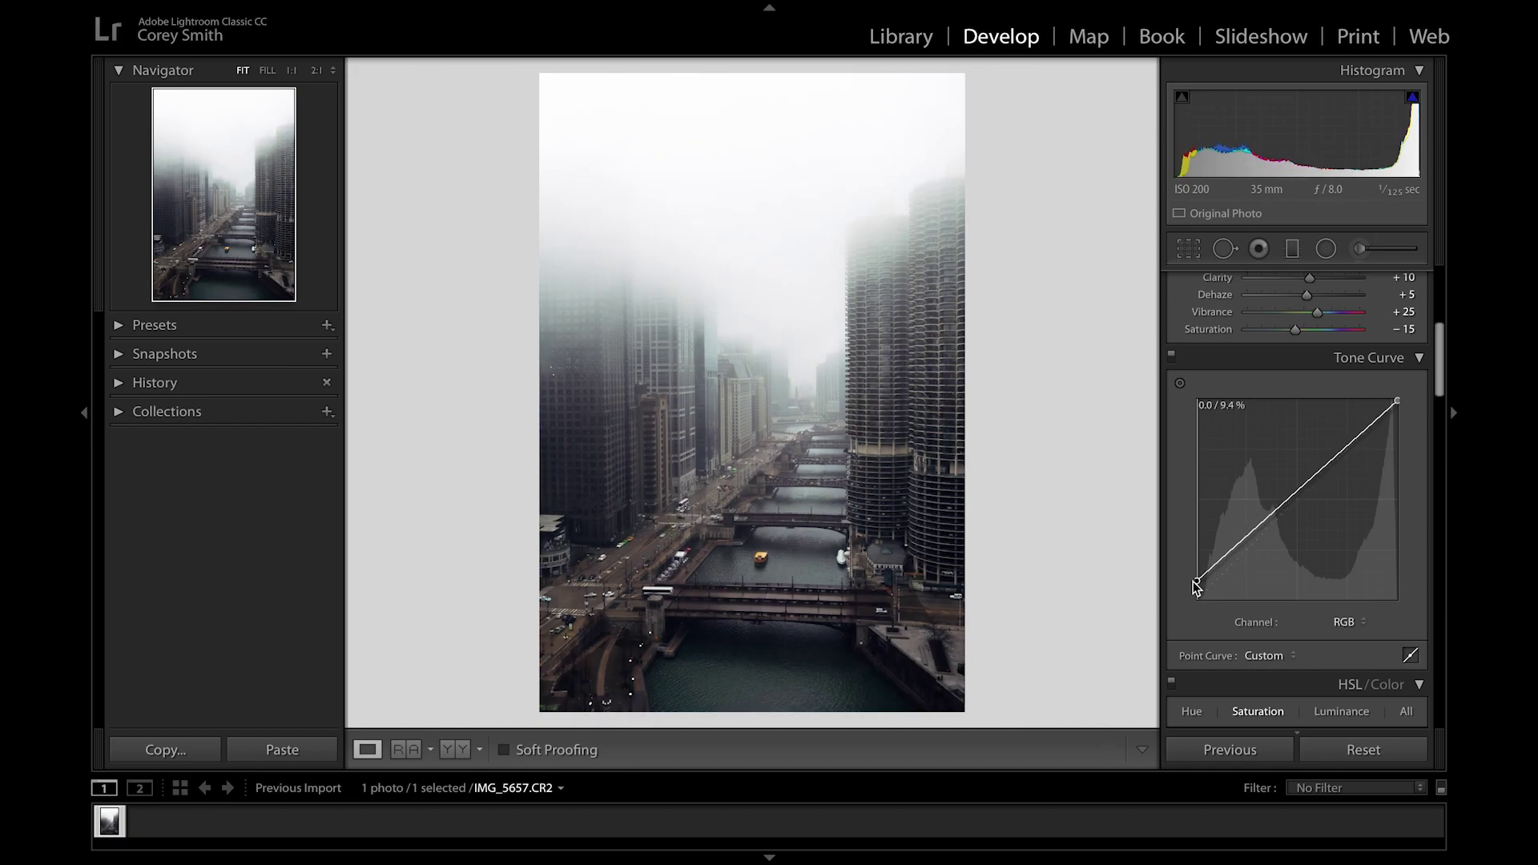
pyautogui.moveTo(1242, 539); pyautogui.dragTo(1241, 551)
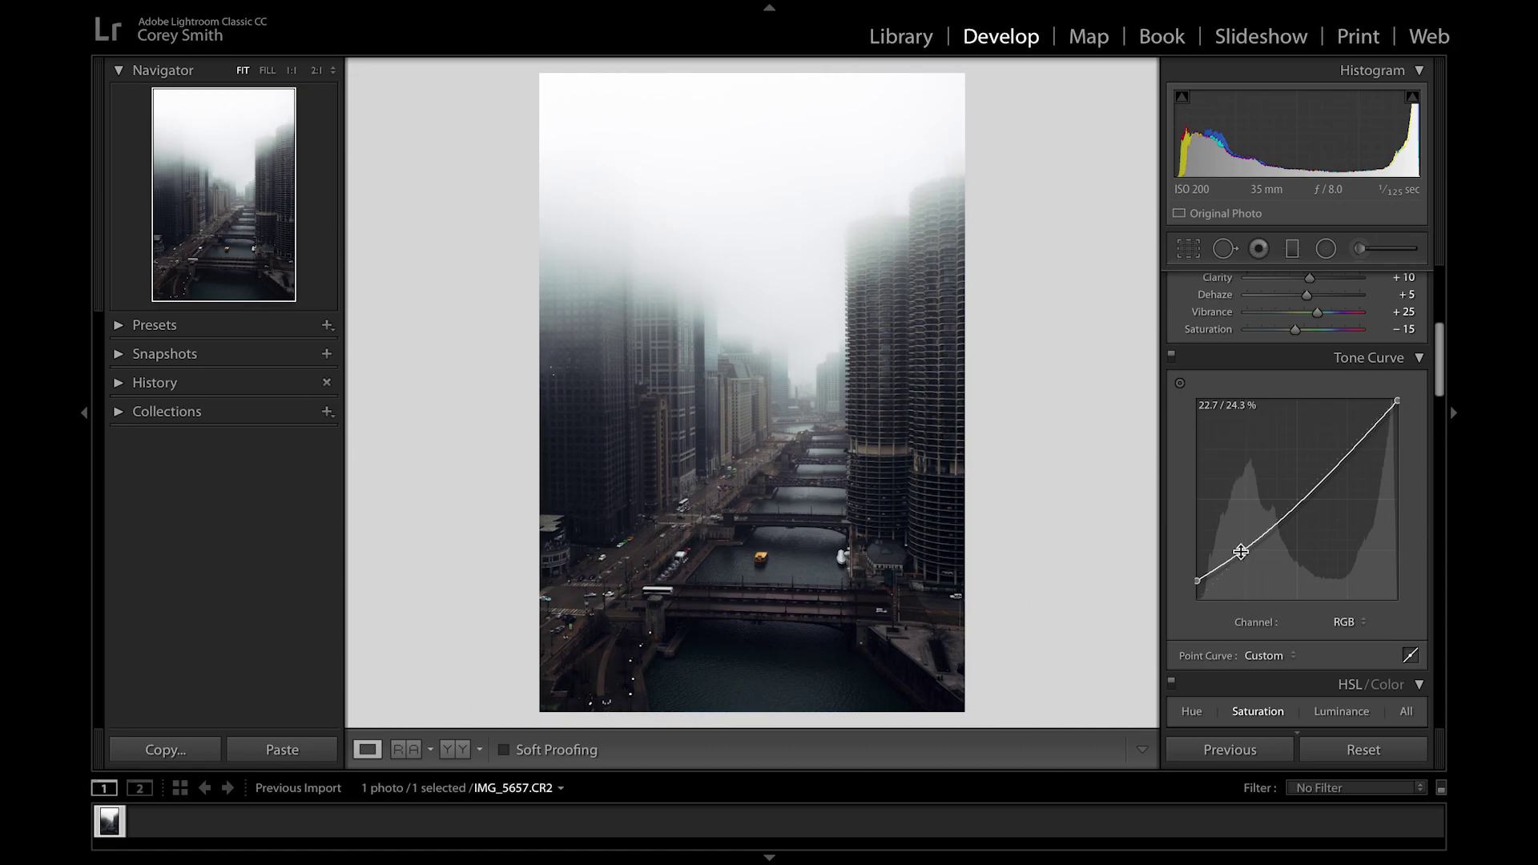
pyautogui.moveTo(1296, 510); pyautogui.dragTo(1297, 503)
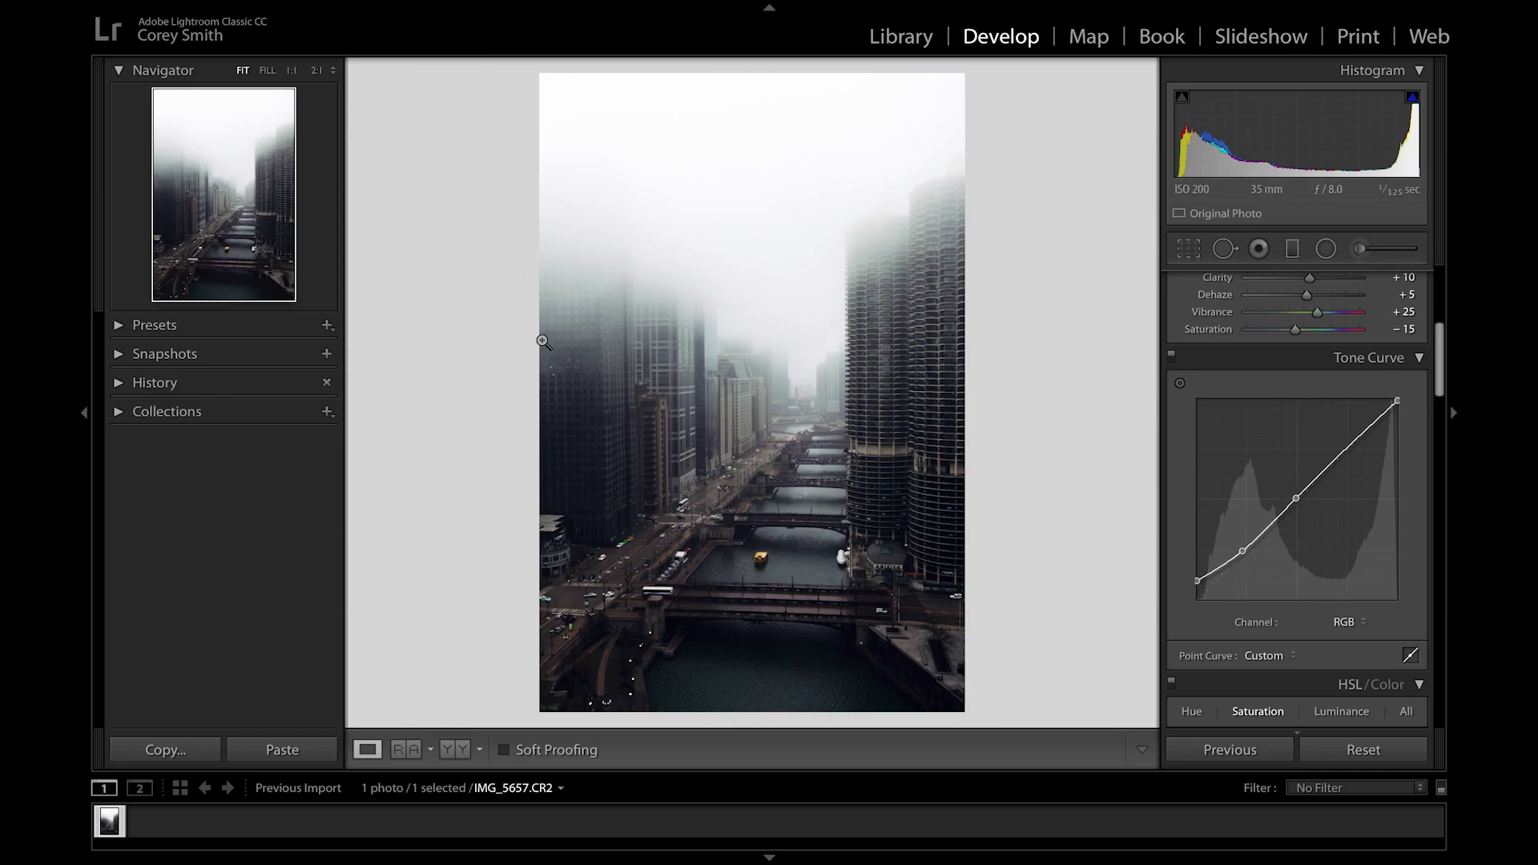
# Add RGB curve points near 73.3 / 77.3% and 11.4 / 14.1%, lower the white point slightly, and undo the last blue channel curve change
pyautogui.moveTo(1344, 451); pyautogui.dragTo(1343, 443)
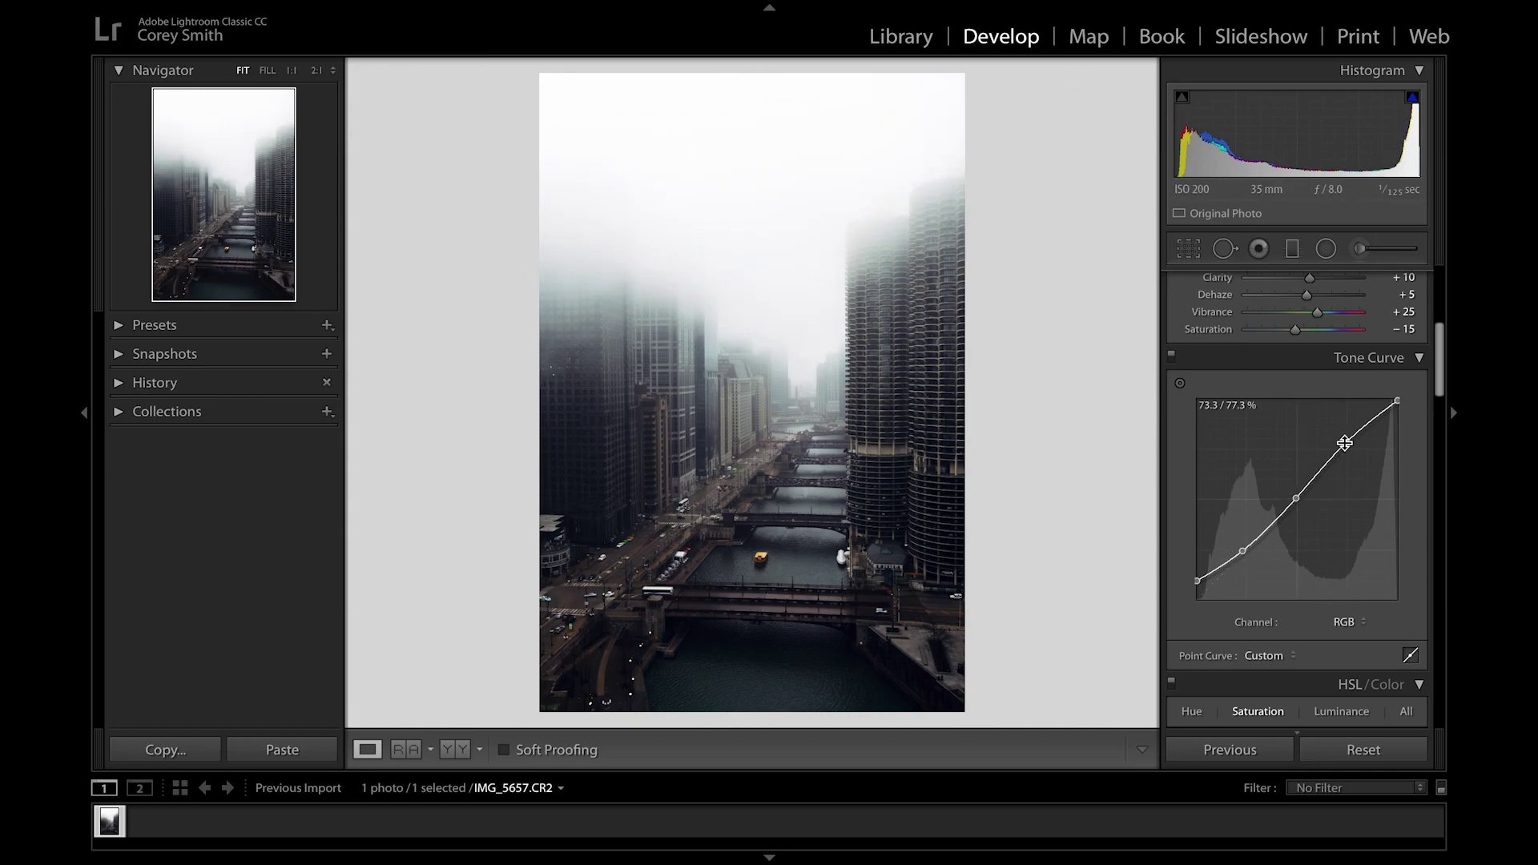
pyautogui.moveTo(1397, 401); pyautogui.dragTo(1408, 412)
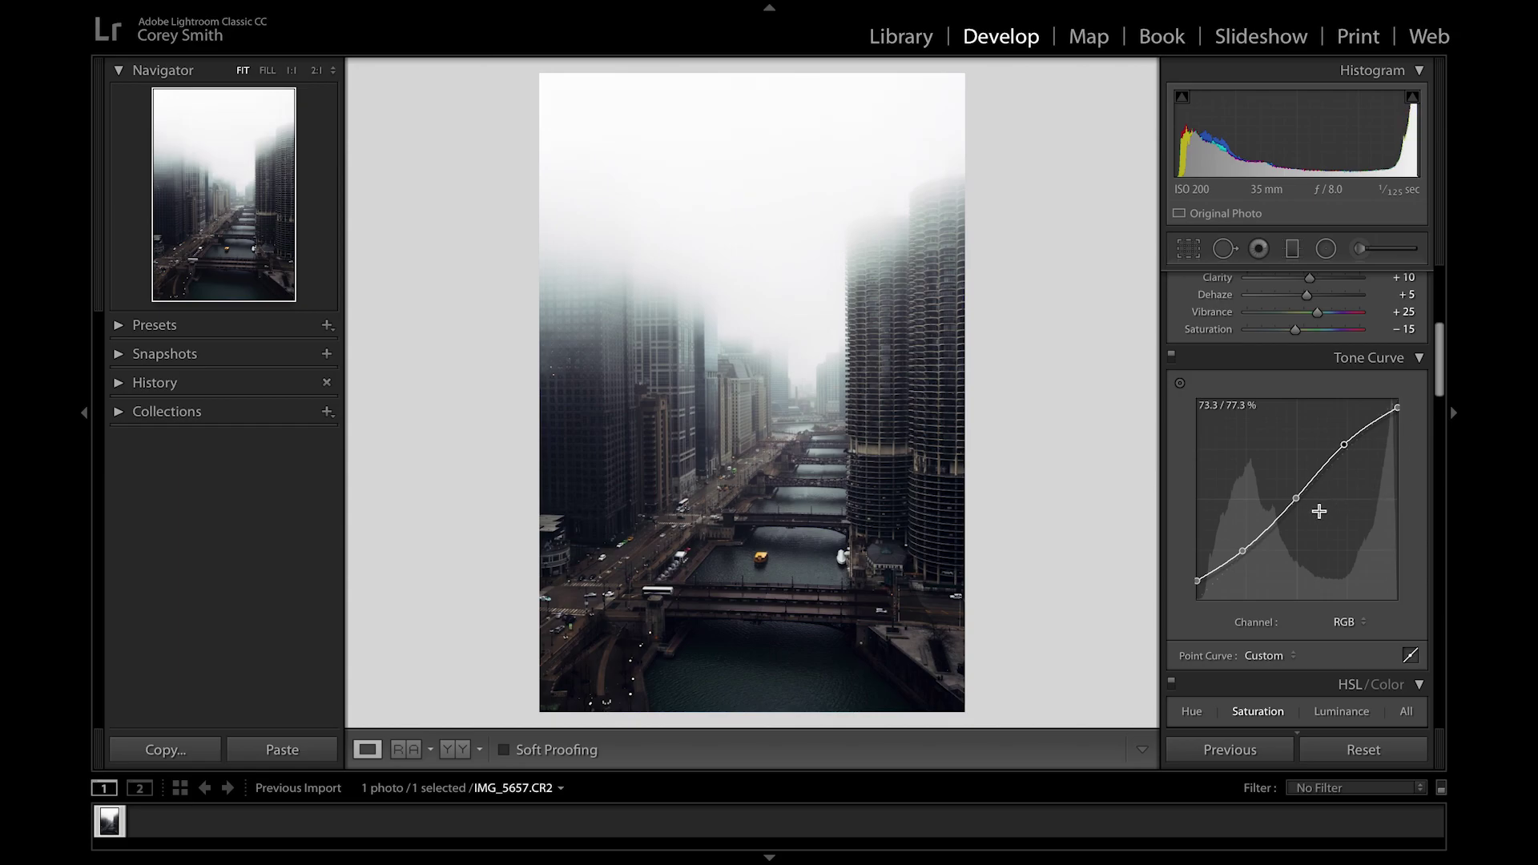
pyautogui.moveTo(1216, 564); pyautogui.dragTo(1219, 574)
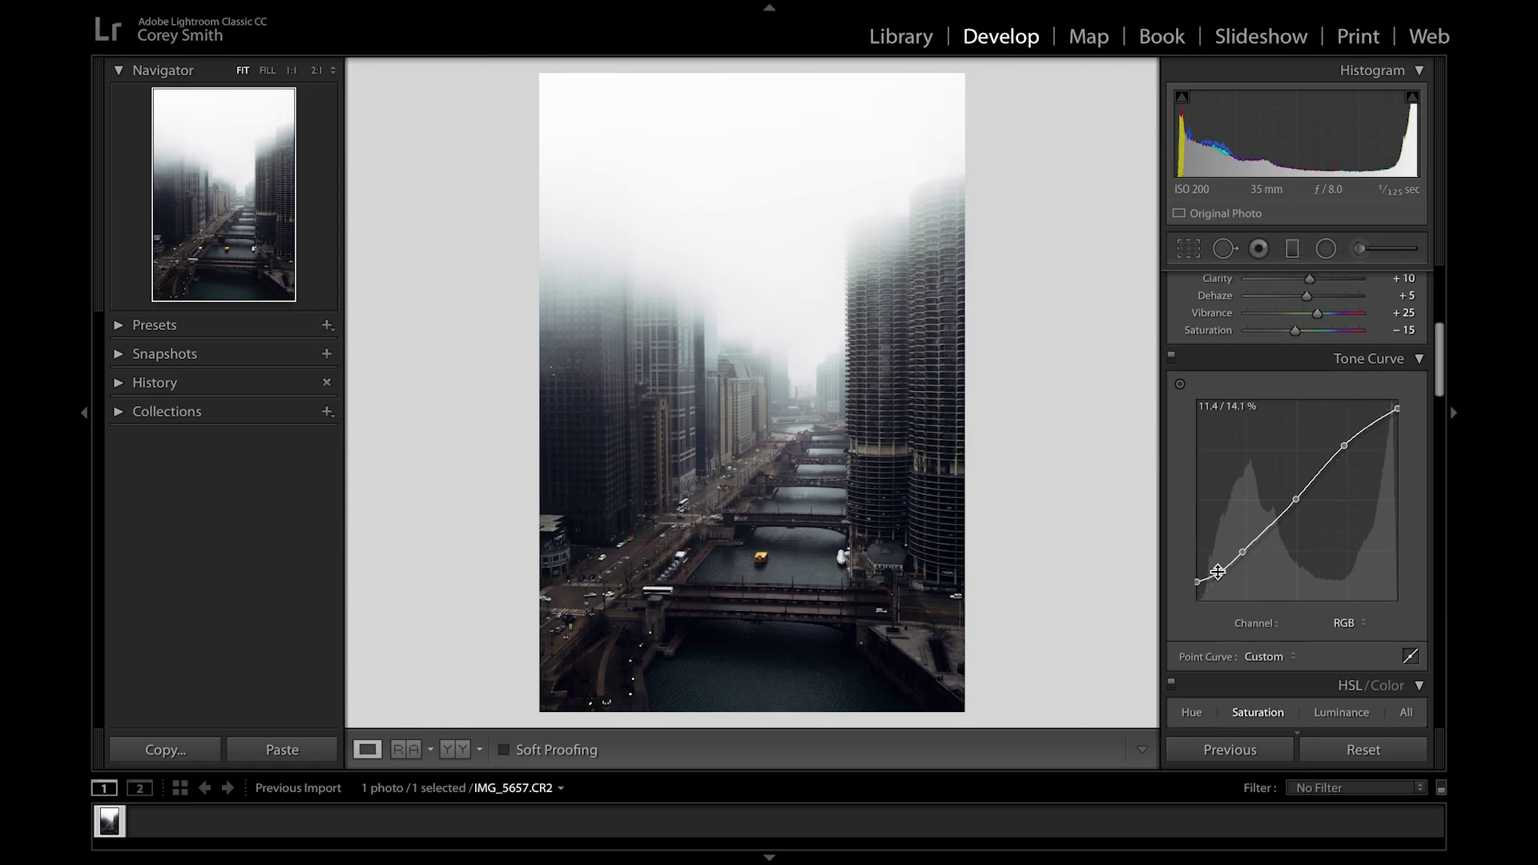
pyautogui.hotkey('ctrl', 'z')
# Reduce the photo's Contrast further to −40 in the basic tone adjustments
pyautogui.scroll(5, 1278, 536)
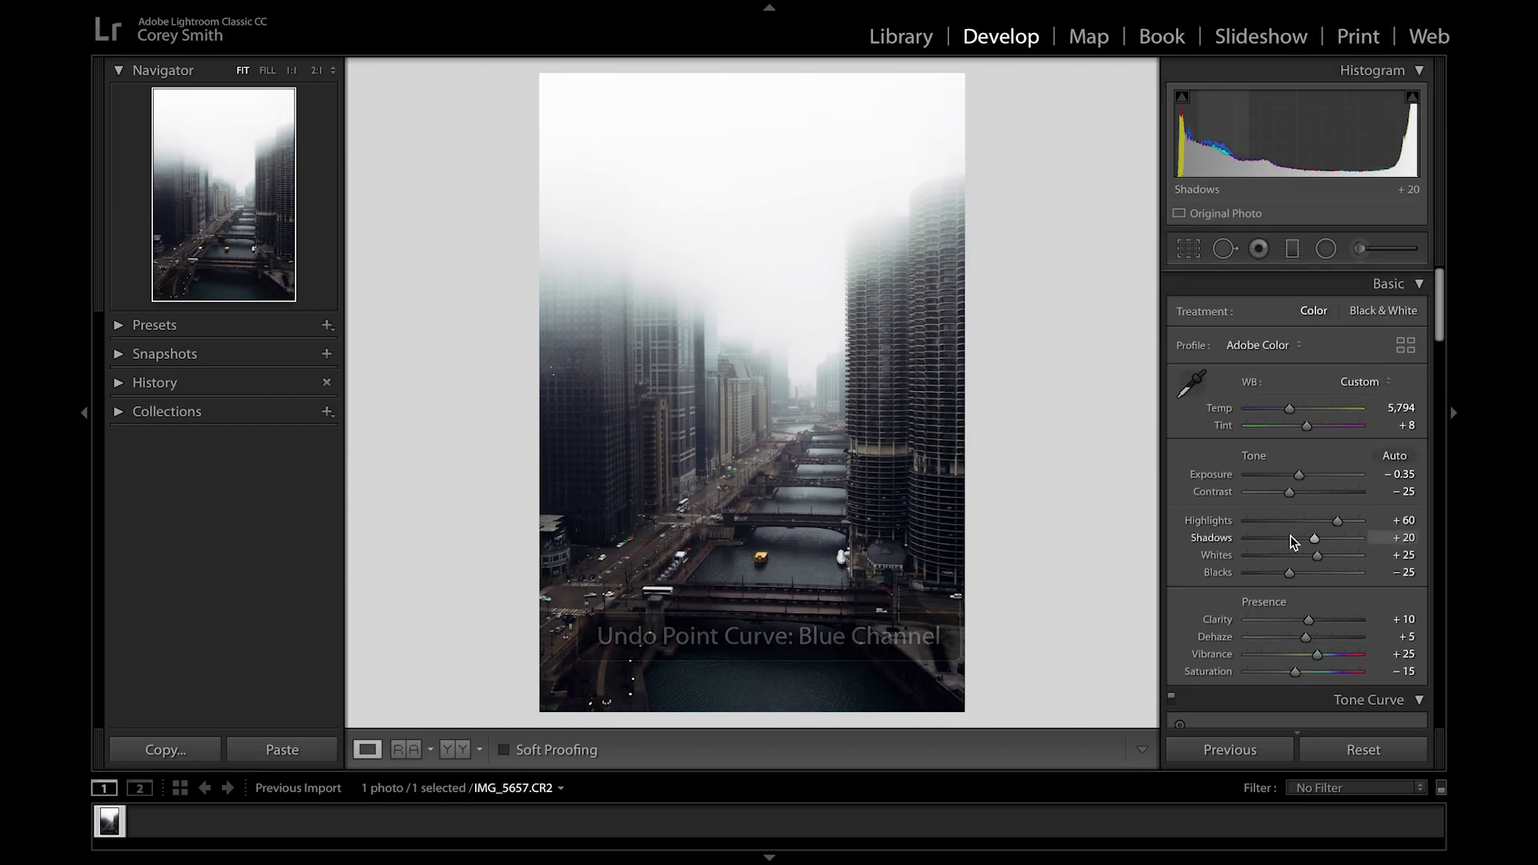
pyautogui.moveTo(1288, 491); pyautogui.dragTo(1277, 490)
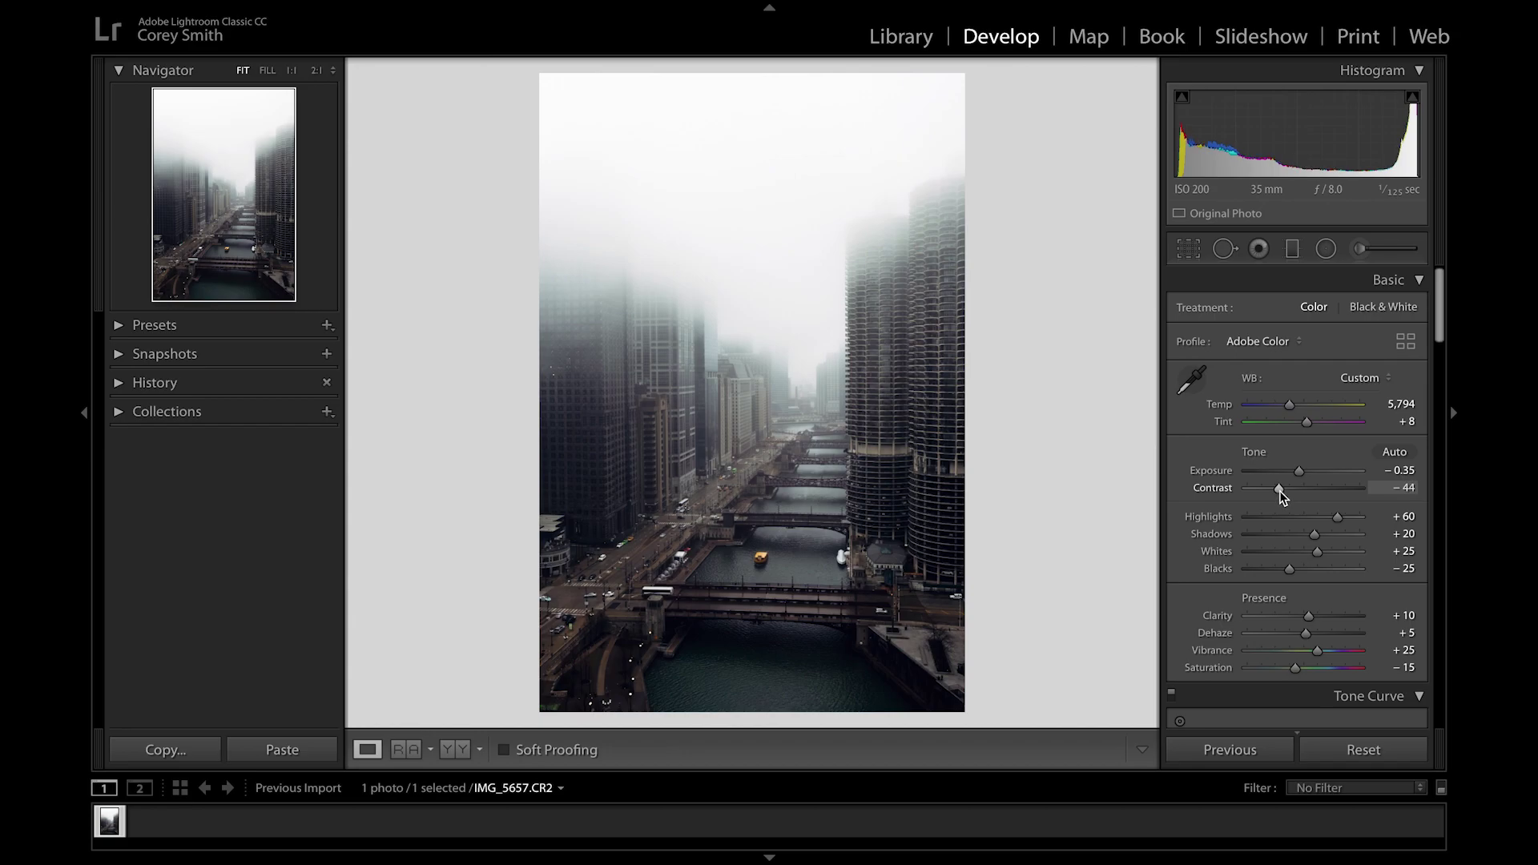
pyautogui.moveTo(1279, 490); pyautogui.dragTo(1282, 492)
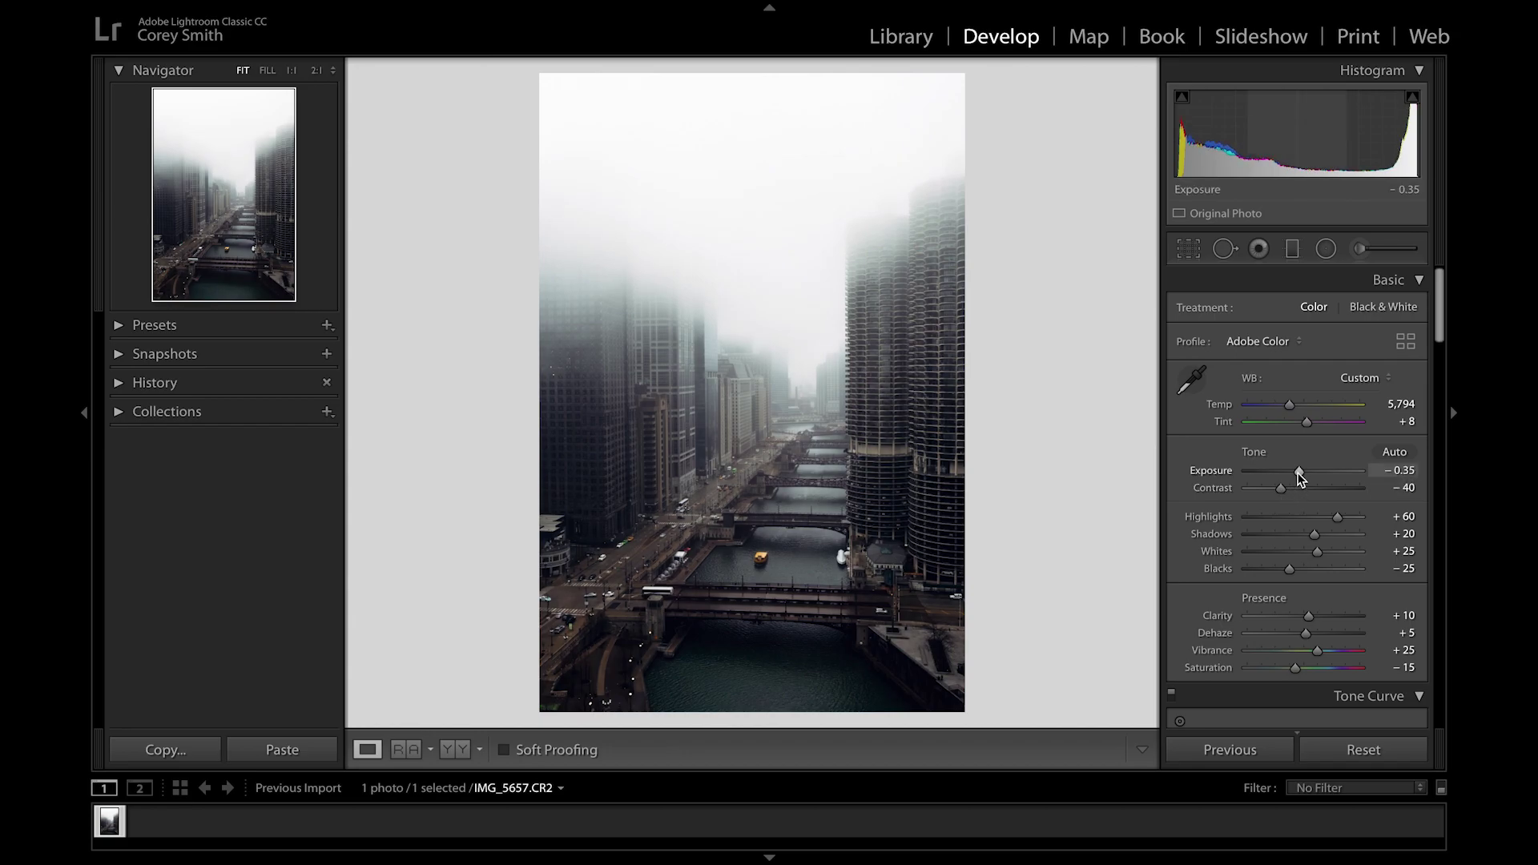
# Lower the saturation of the Blue color range to −53 in the HSL adjustments
pyautogui.scroll(-5, 1305, 497)
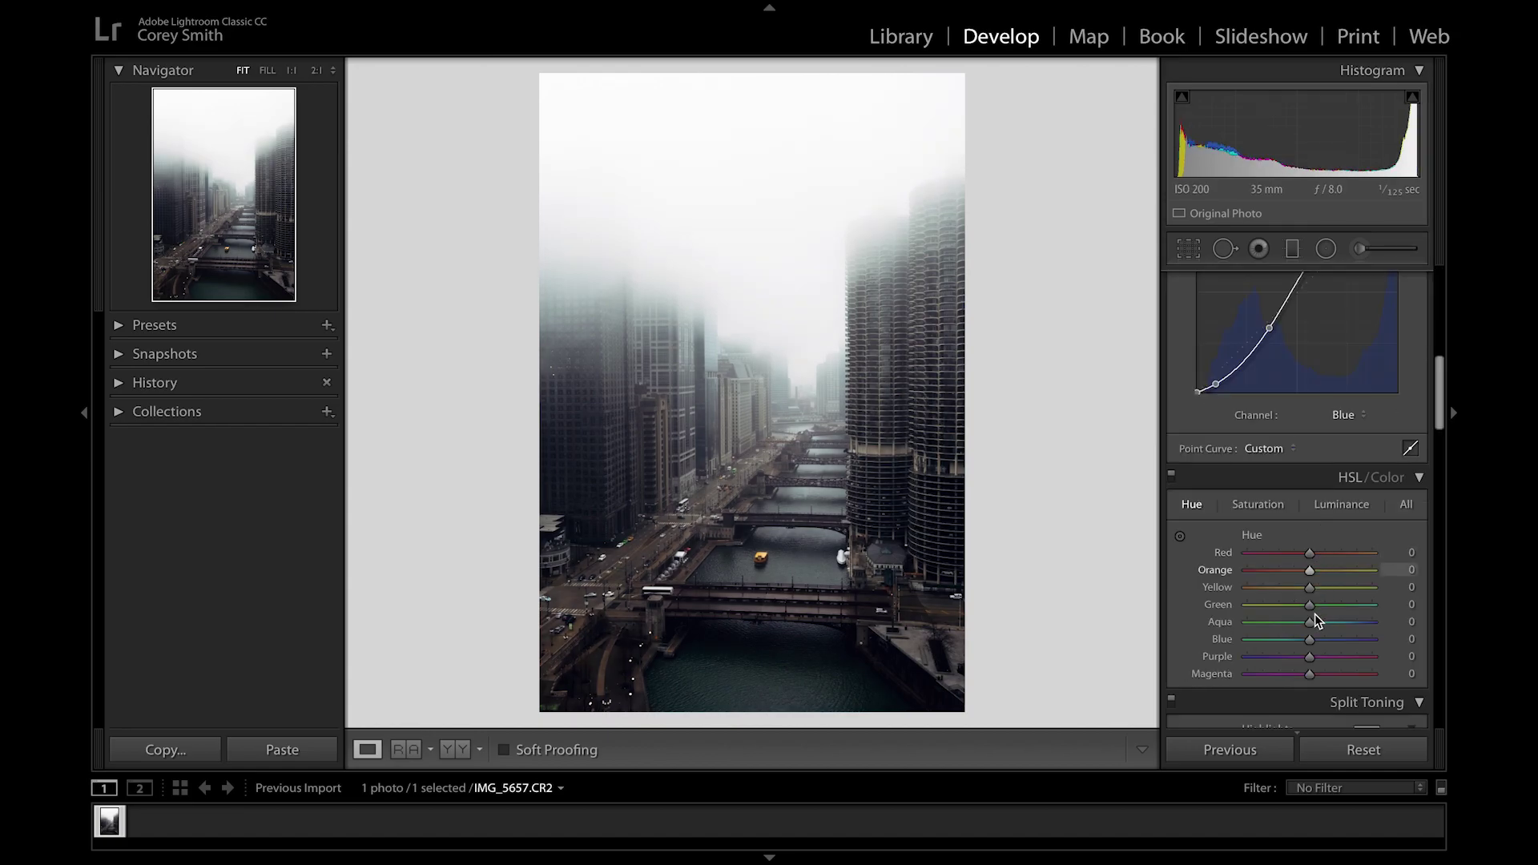
pyautogui.click(1267, 506)
pyautogui.moveTo(1308, 639); pyautogui.dragTo(1276, 656)
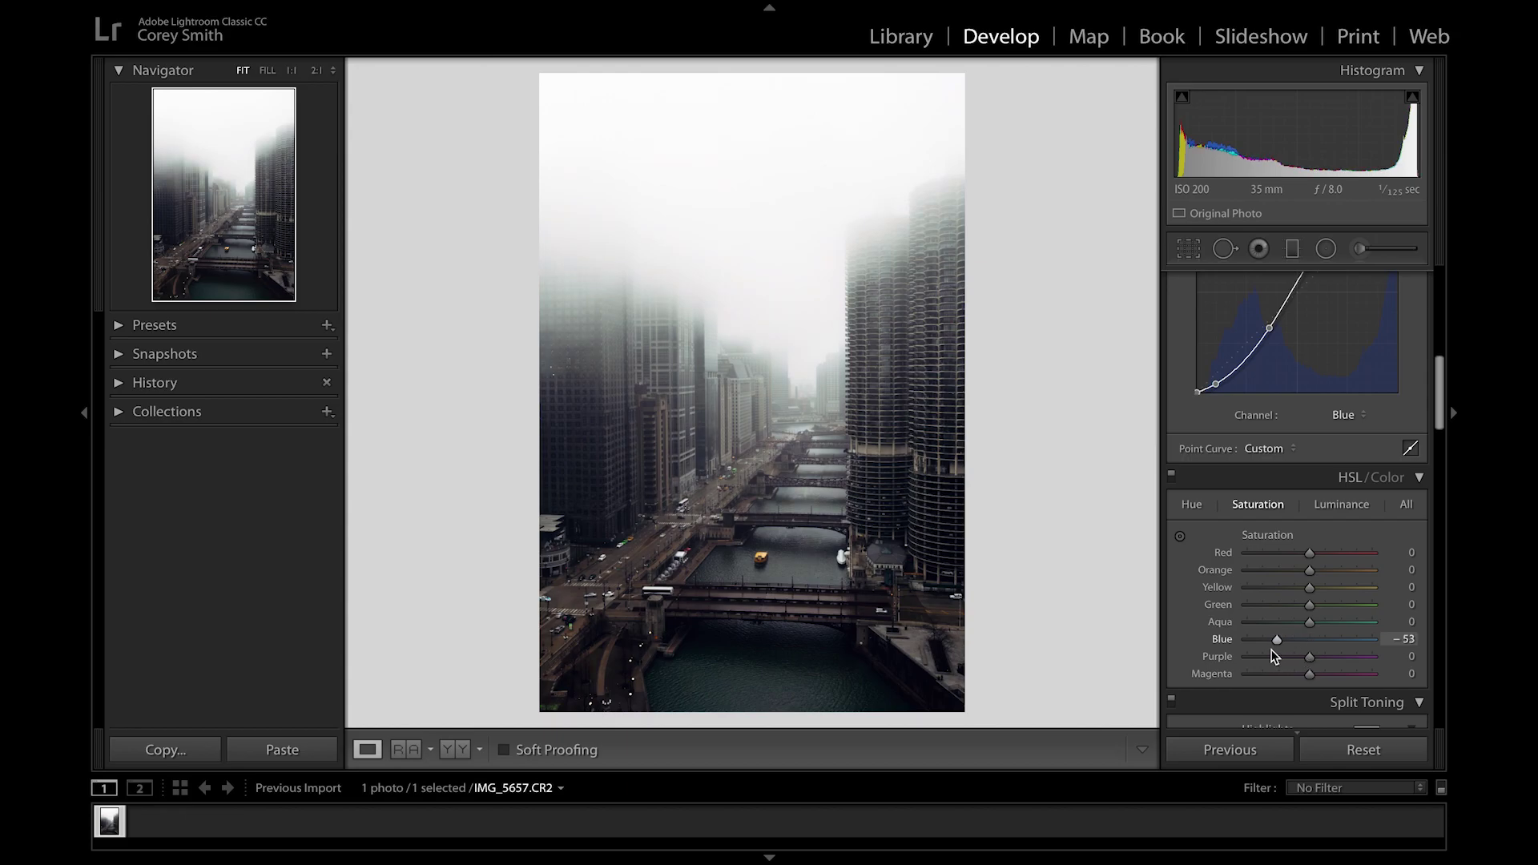
# Lower the HSL saturation of Blue to −60, Aqua to −100 and Yellow to −40, checking the boat up close
pyautogui.moveTo(1273, 651); pyautogui.dragTo(1242, 634)
pyautogui.moveTo(1310, 594)
pyautogui.mouseDown()
pyautogui.moveTo(1255, 596)
pyautogui.moveTo(1366, 599)
pyautogui.moveTo(1216, 604)
pyautogui.moveTo(1328, 602)
pyautogui.moveTo(1285, 599)
pyautogui.mouseUp()
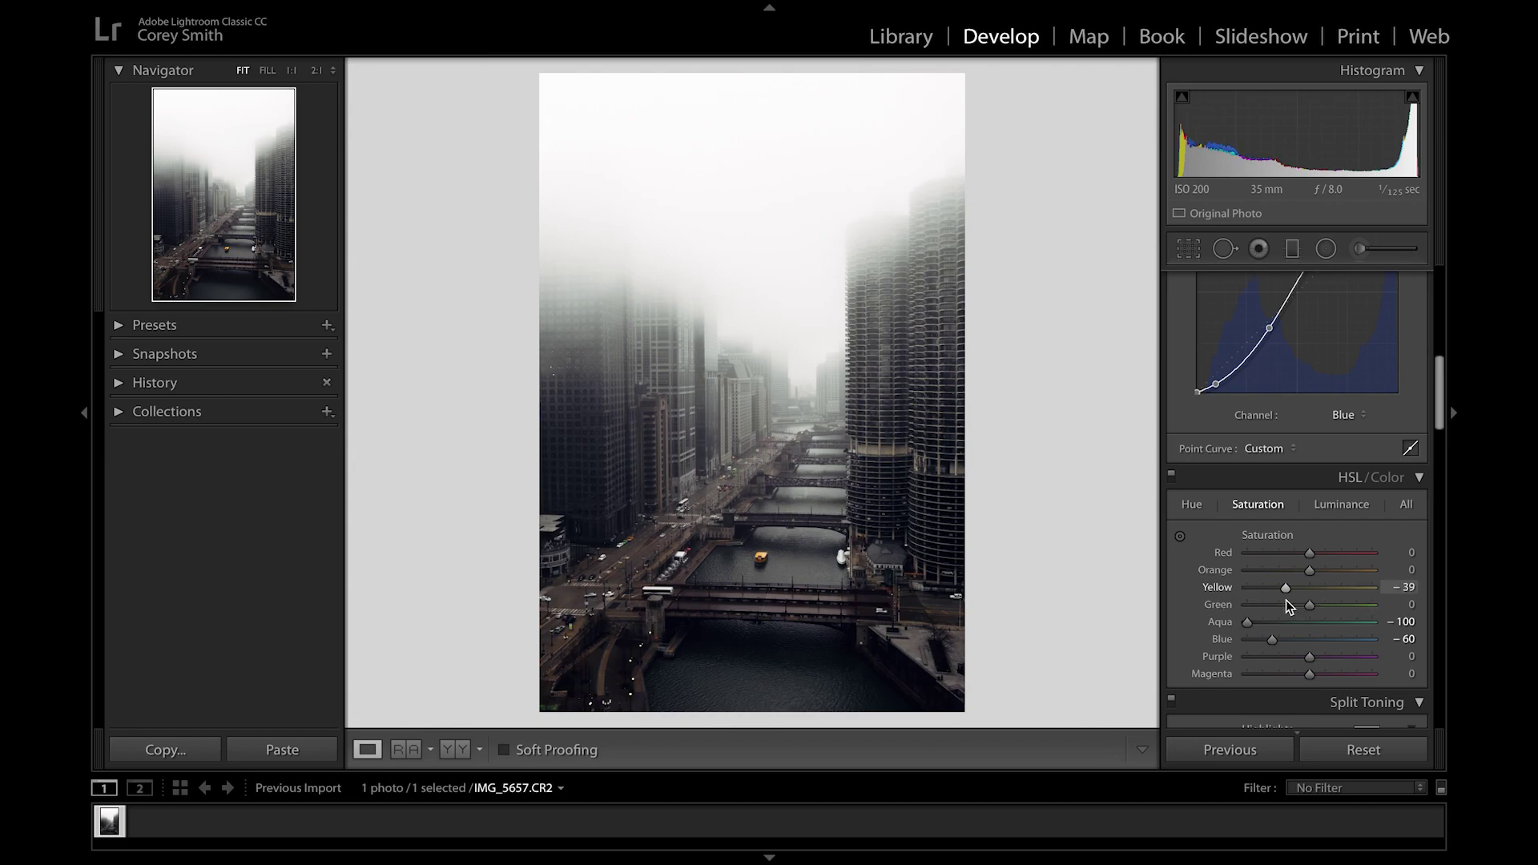
pyautogui.press('Down')
pyautogui.click(753, 558)
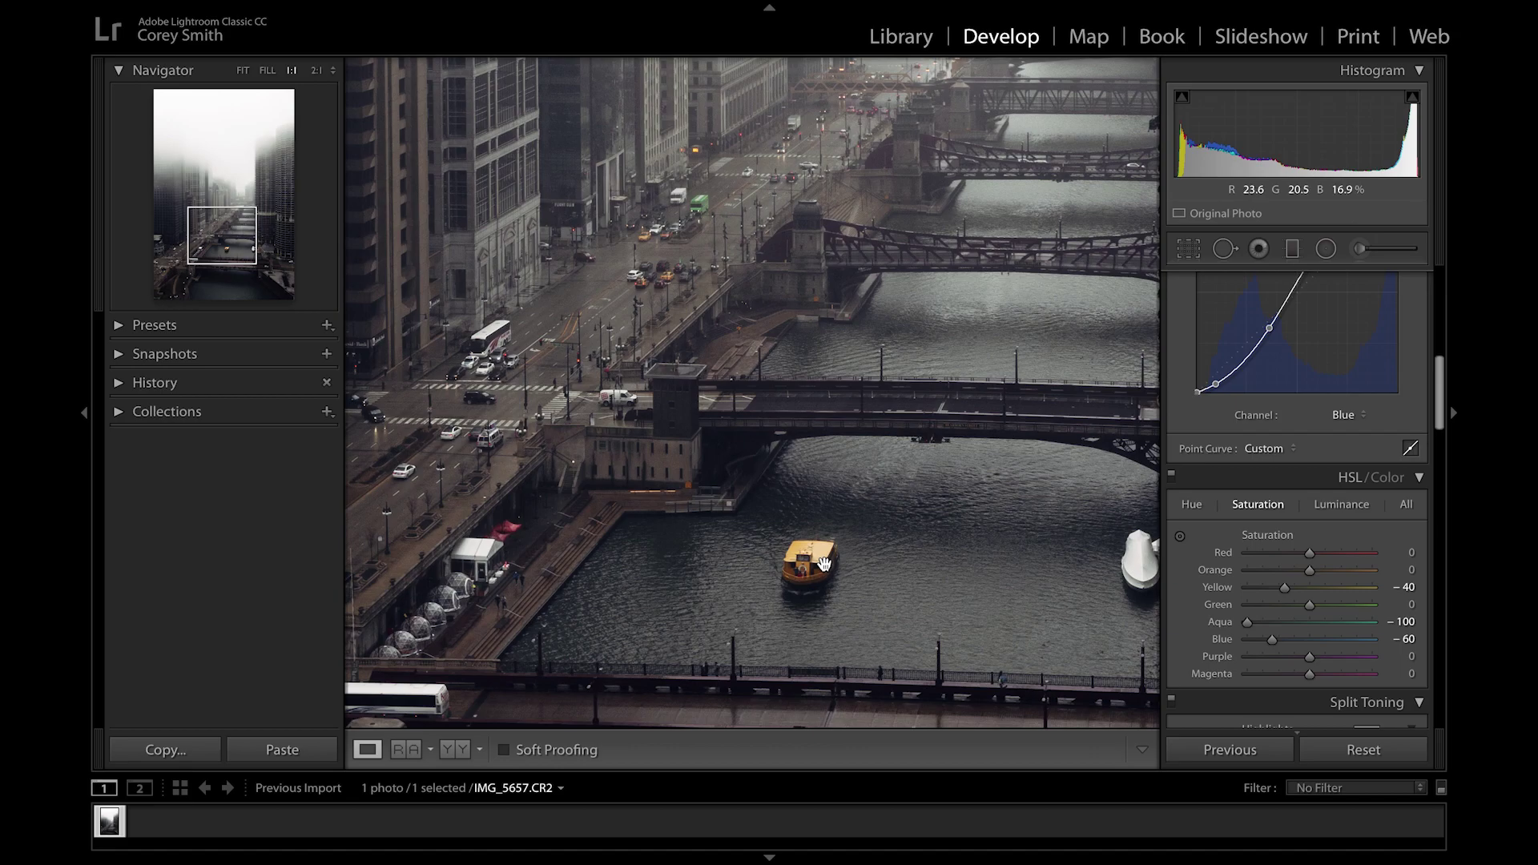
pyautogui.click(824, 563)
# Lower the HSL saturation of Orange to −10, Red to −20, Purple to −100 and Magenta to −25, and compare with the original
pyautogui.moveTo(1309, 569); pyautogui.dragTo(1299, 570)
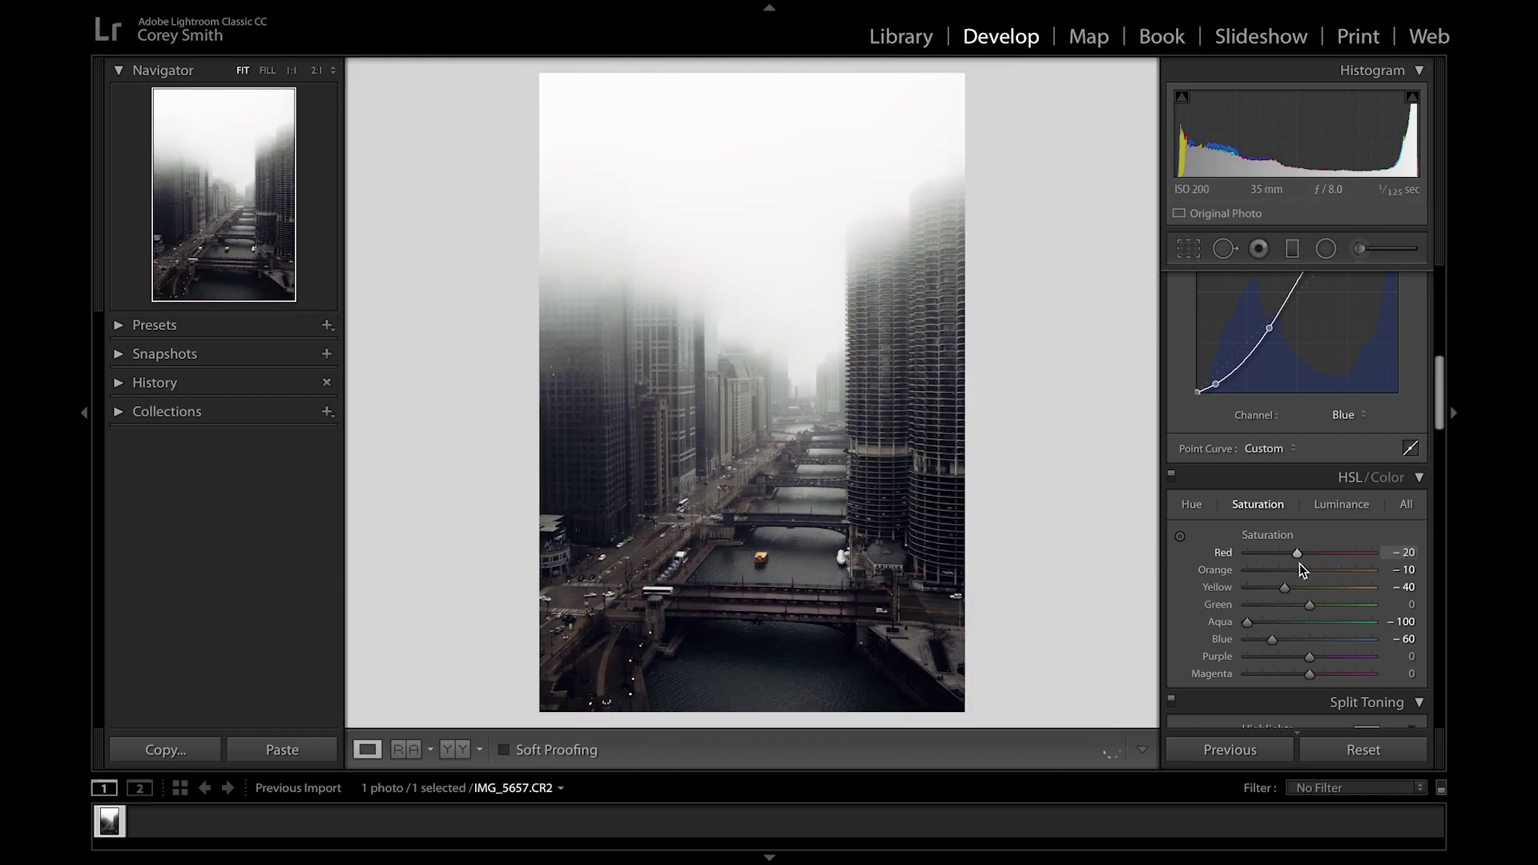
pyautogui.moveTo(1308, 656)
pyautogui.mouseDown()
pyautogui.moveTo(1243, 657)
pyautogui.moveTo(1295, 676)
pyautogui.mouseUp()
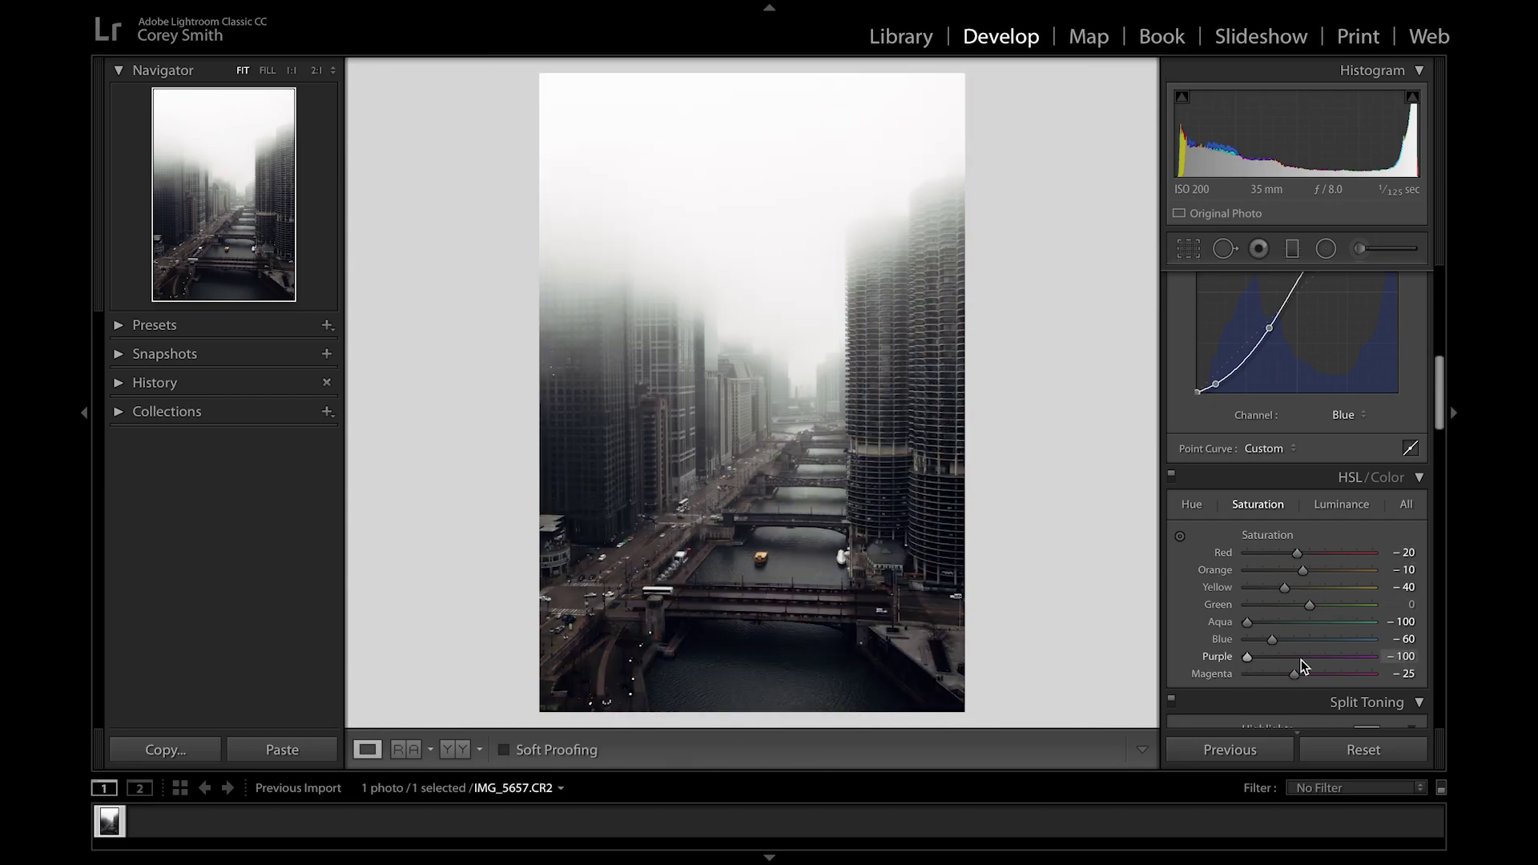
pyautogui.press('\\')
pyautogui.press('\\')
# Examine the buildings, streets, bridges and river at 1:1 magnification before adjusting the HSL luminance
pyautogui.click(1341, 504)
pyautogui.click(615, 420)
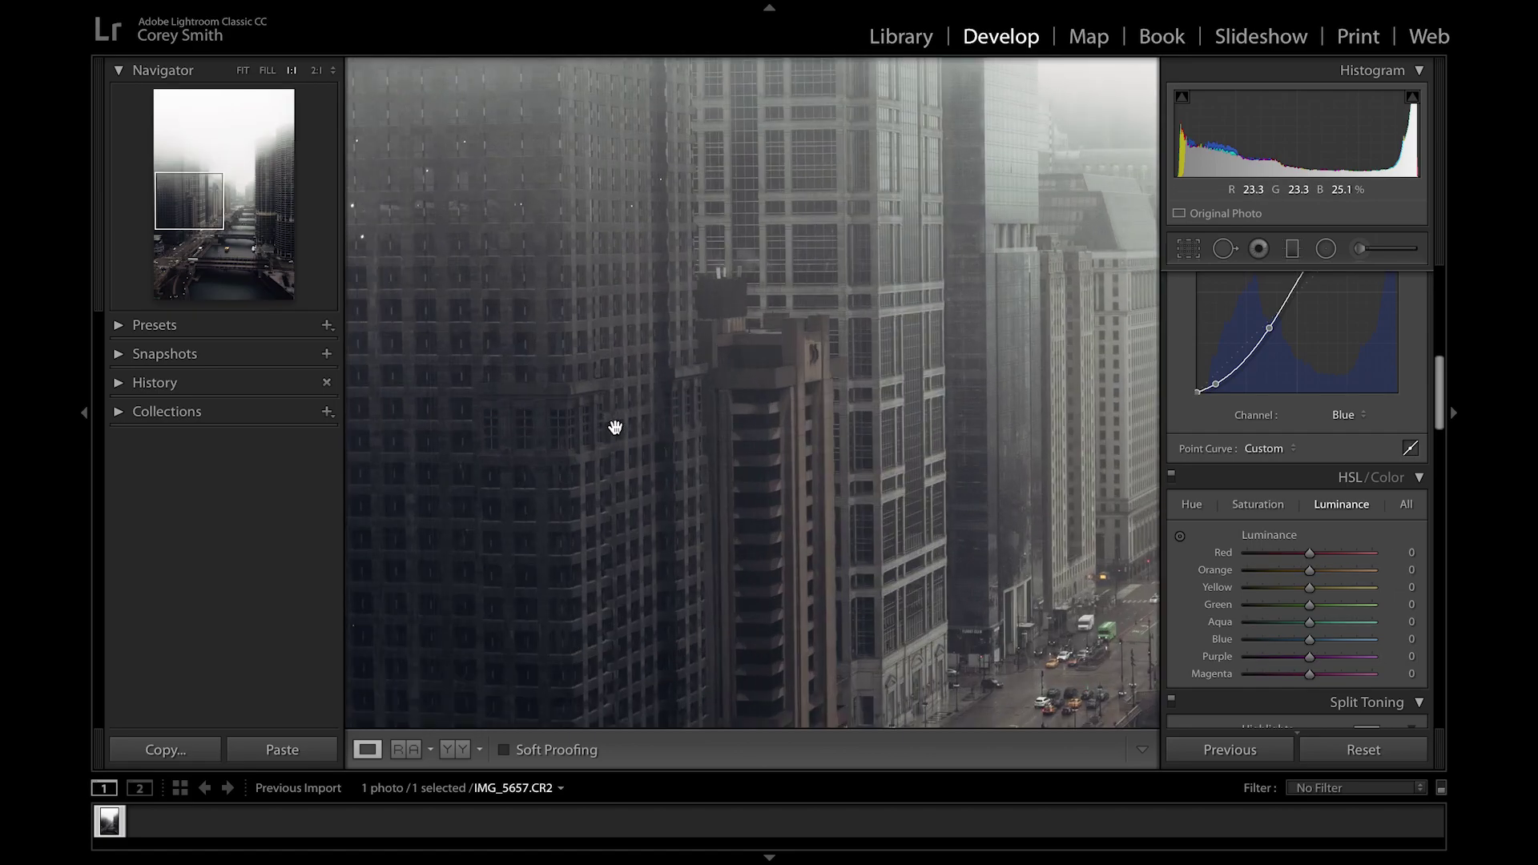
pyautogui.scroll(-6, 616, 421)
pyautogui.scroll(-8, 615, 425)
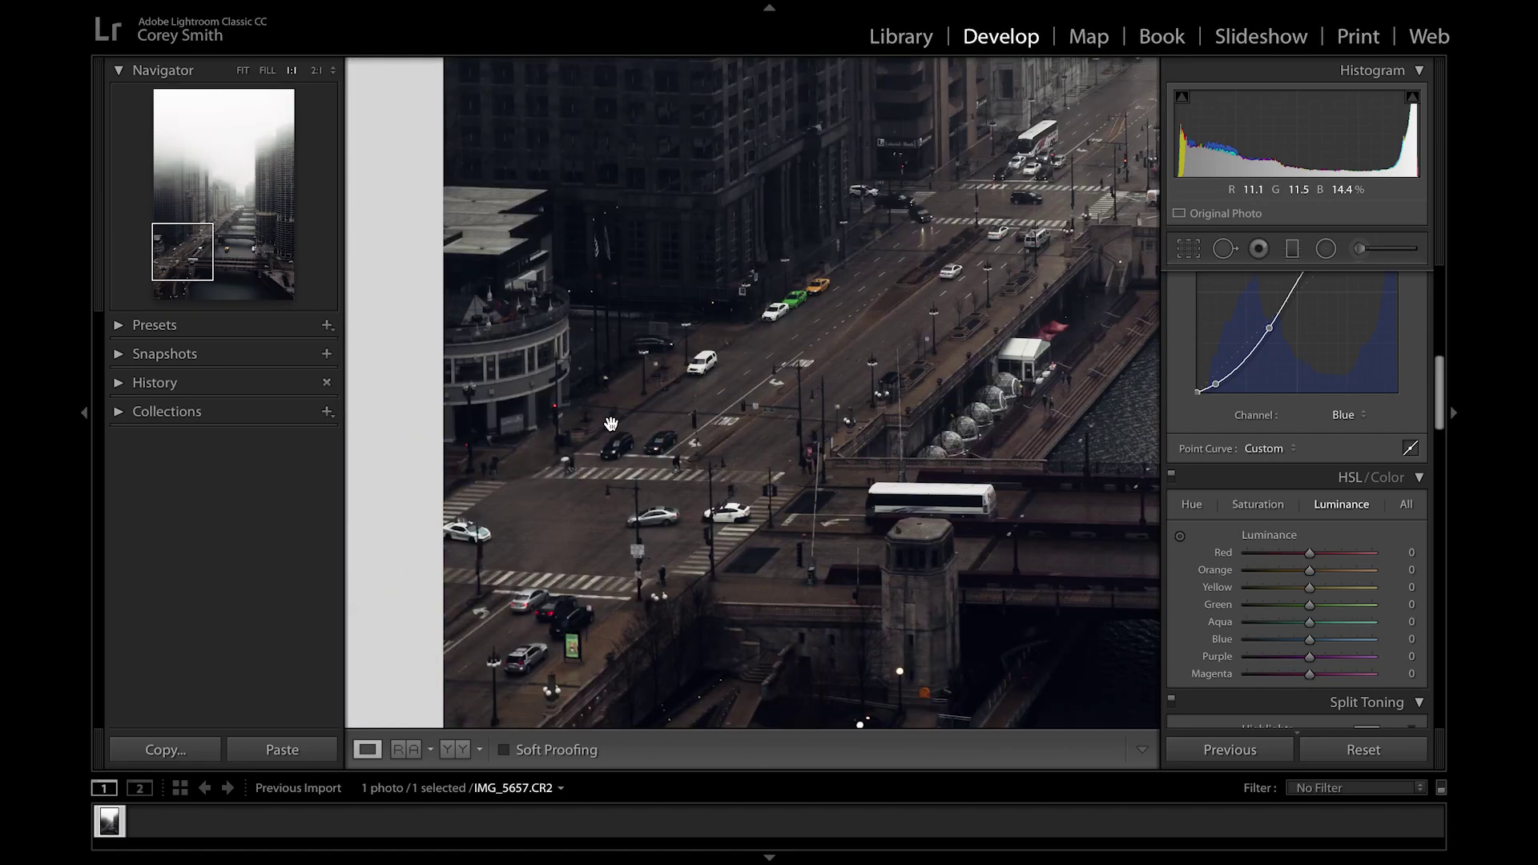
pyautogui.hscroll(10, 612, 423)
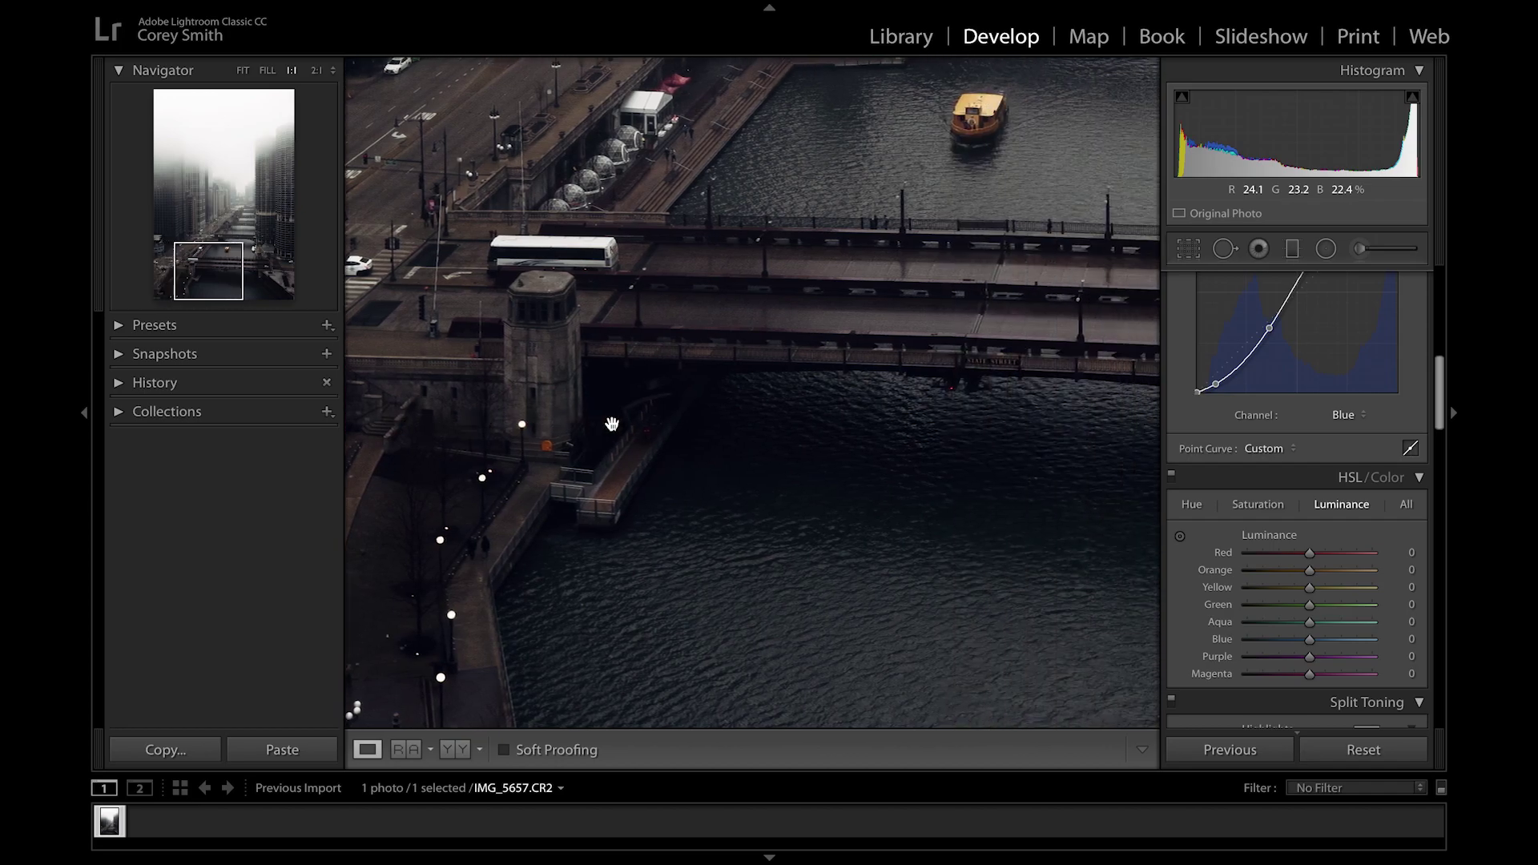
pyautogui.scroll(10, 612, 423)
pyautogui.hscroll(3, 612, 424)
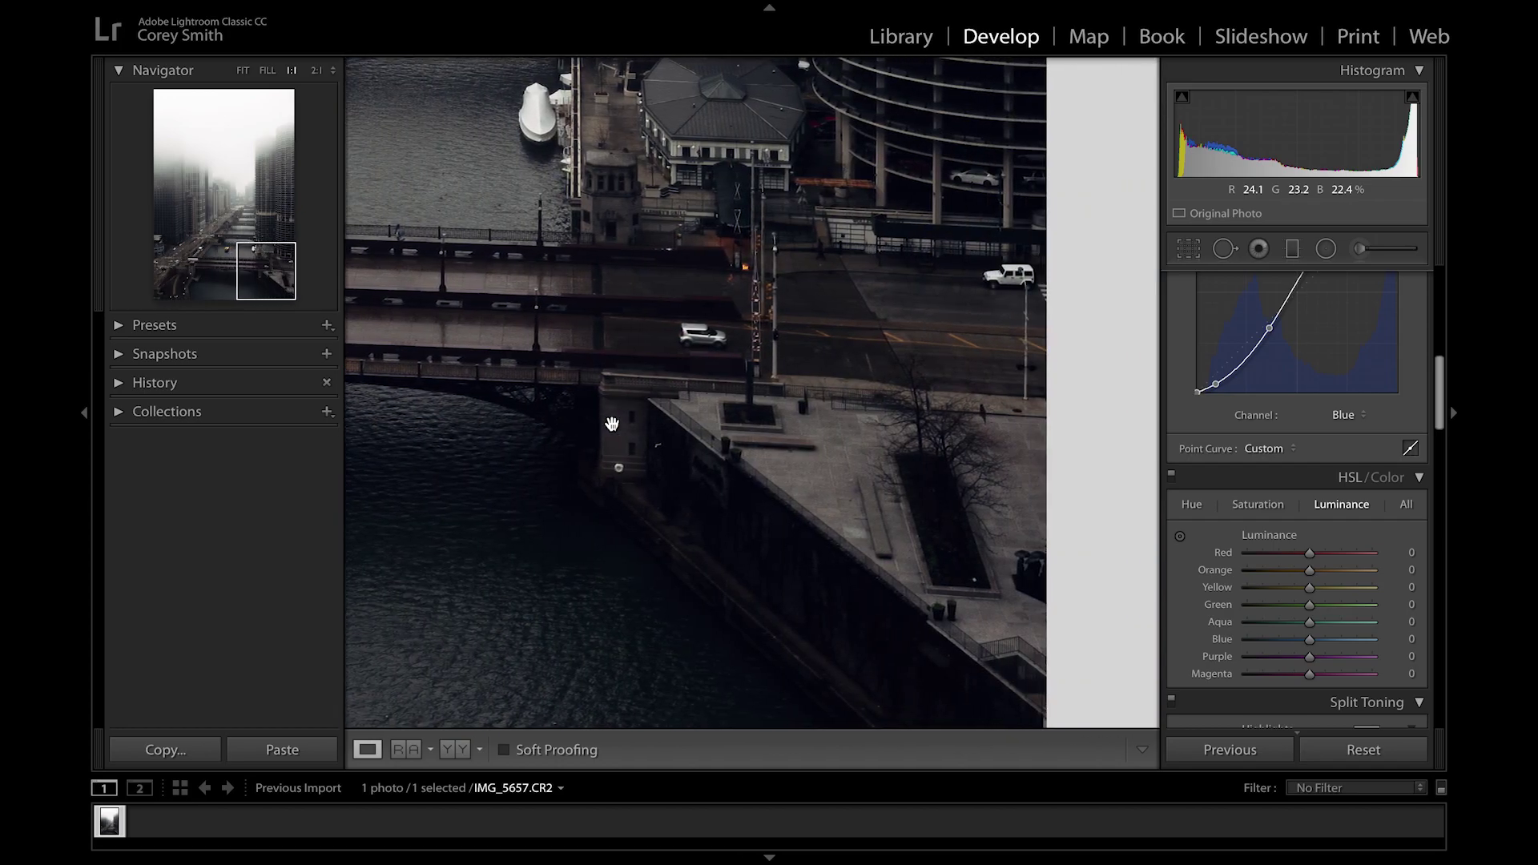
pyautogui.scroll(3, 612, 424)
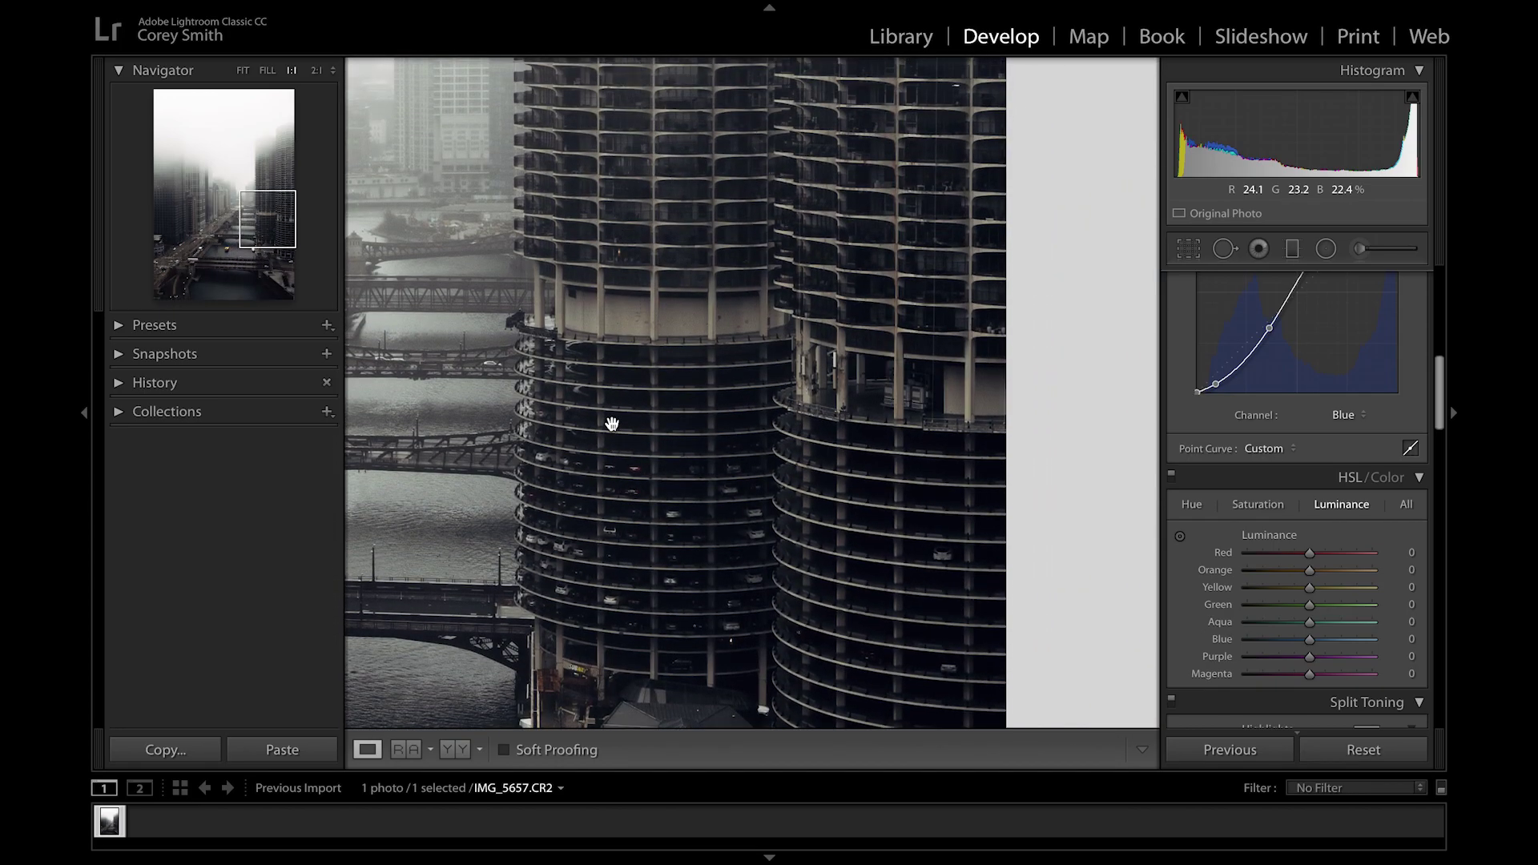
pyautogui.click(612, 424)
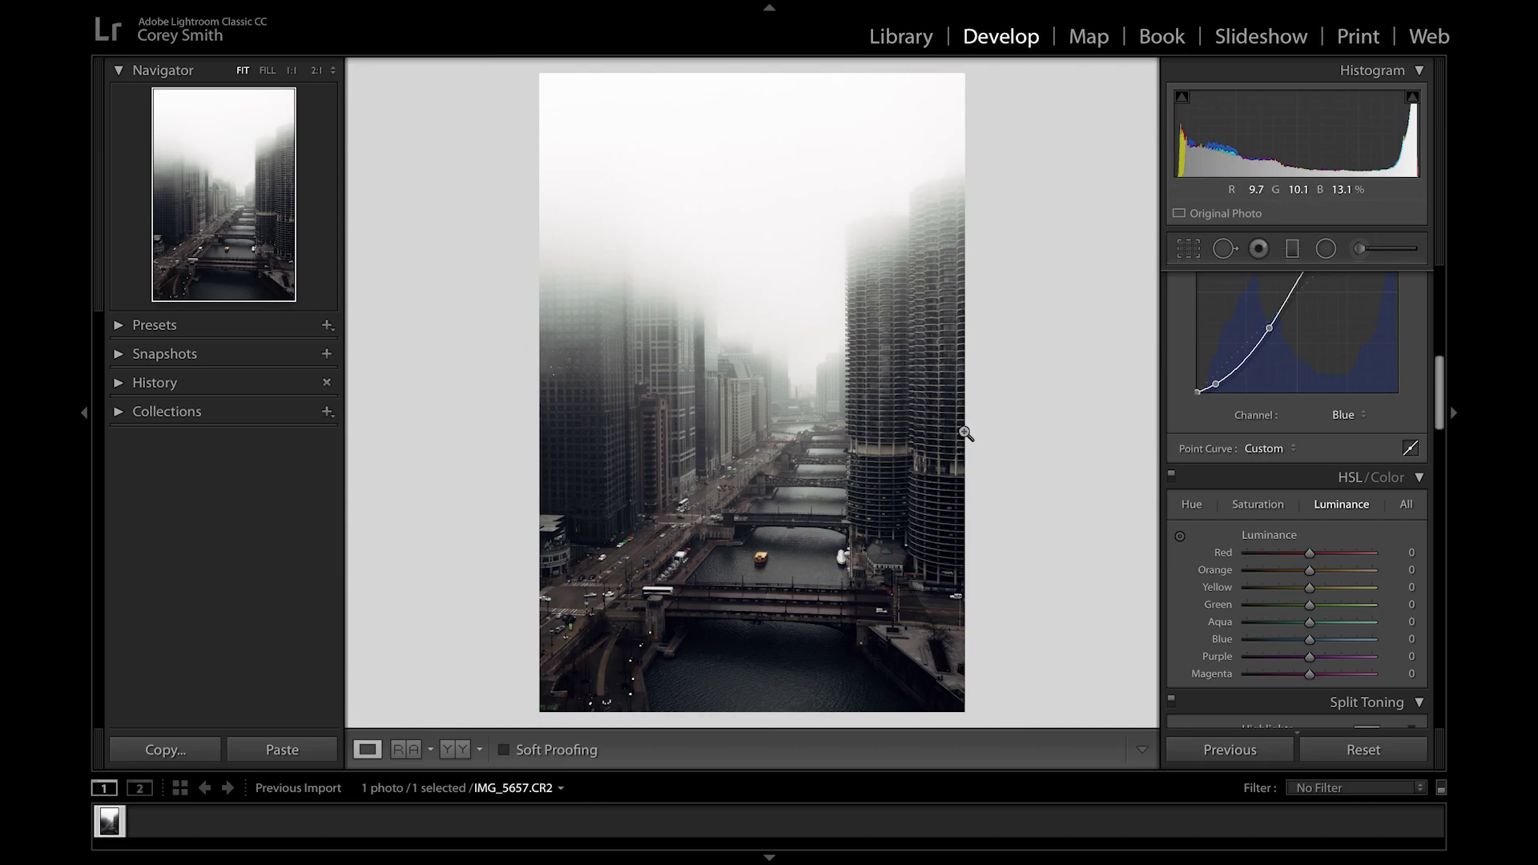
# Adjust the hue of the Yellow and Red color ranges in the HSL adjustments
pyautogui.click(1190, 506)
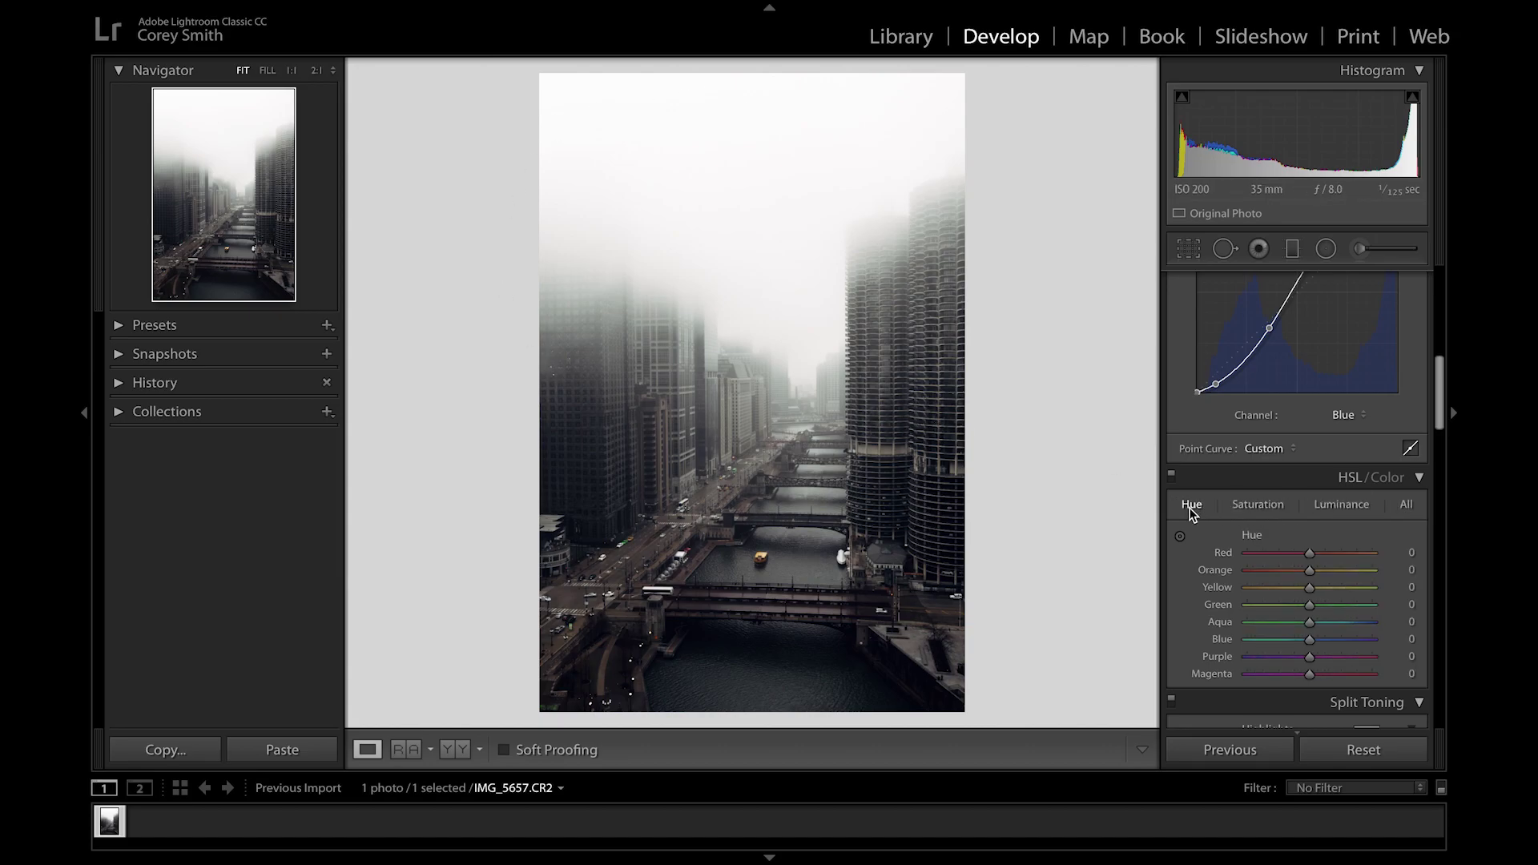
pyautogui.moveTo(1308, 588)
pyautogui.mouseDown()
pyautogui.moveTo(1327, 590)
pyautogui.moveTo(1237, 593)
pyautogui.moveTo(1342, 596)
pyautogui.moveTo(1261, 598)
pyautogui.moveTo(1313, 584)
pyautogui.mouseUp()
pyautogui.moveTo(1309, 555); pyautogui.dragTo(1281, 559)
# Set the HSL luminance of Blue to −50 and Aqua to +25, checking the river water up close
pyautogui.click(1341, 504)
pyautogui.moveTo(1309, 638); pyautogui.dragTo(1277, 647)
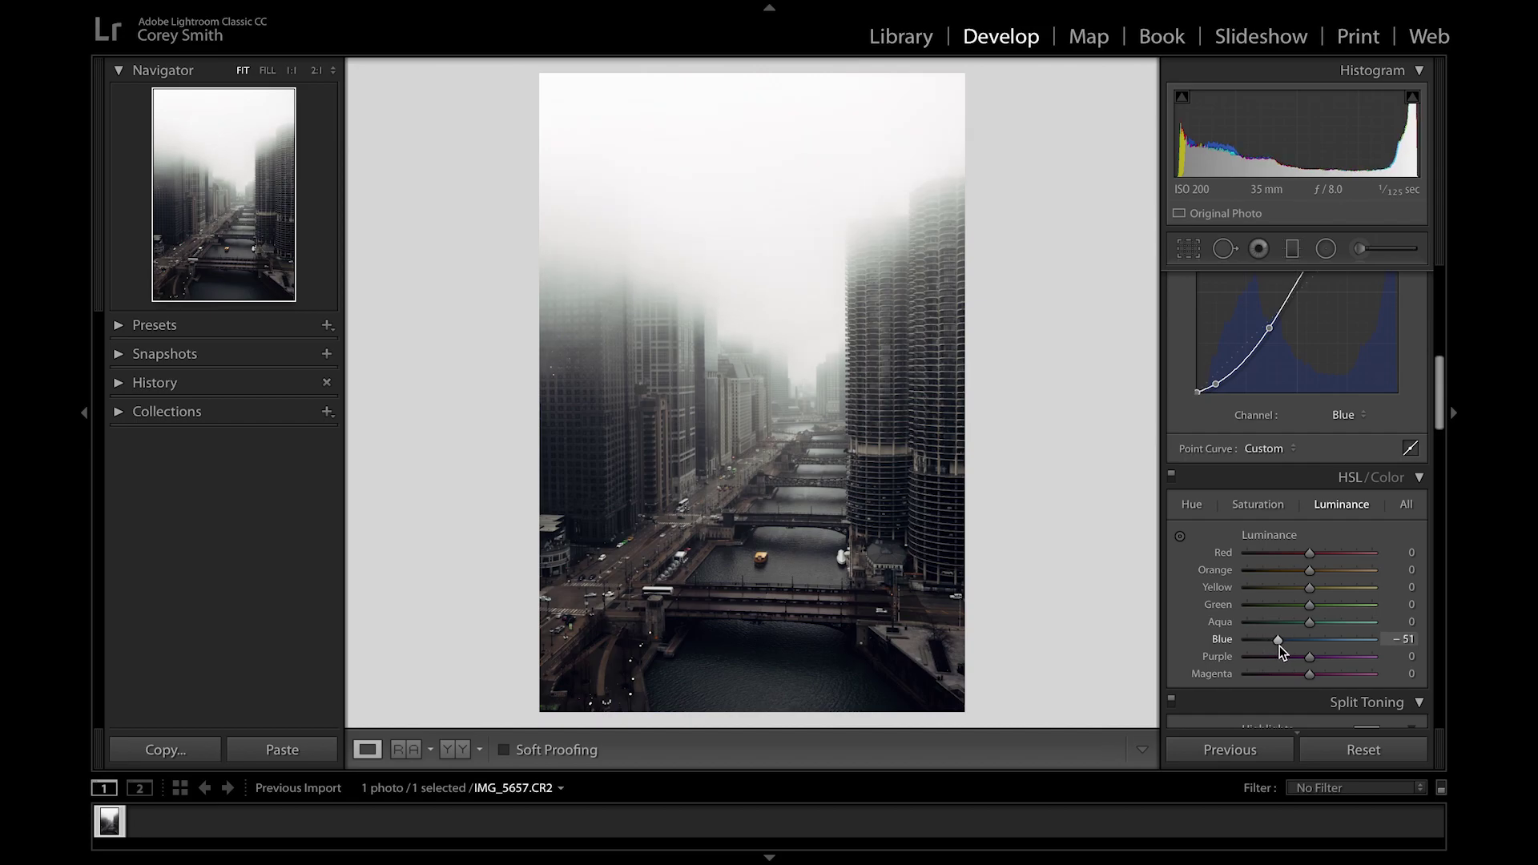
pyautogui.moveTo(1309, 622); pyautogui.dragTo(1328, 654)
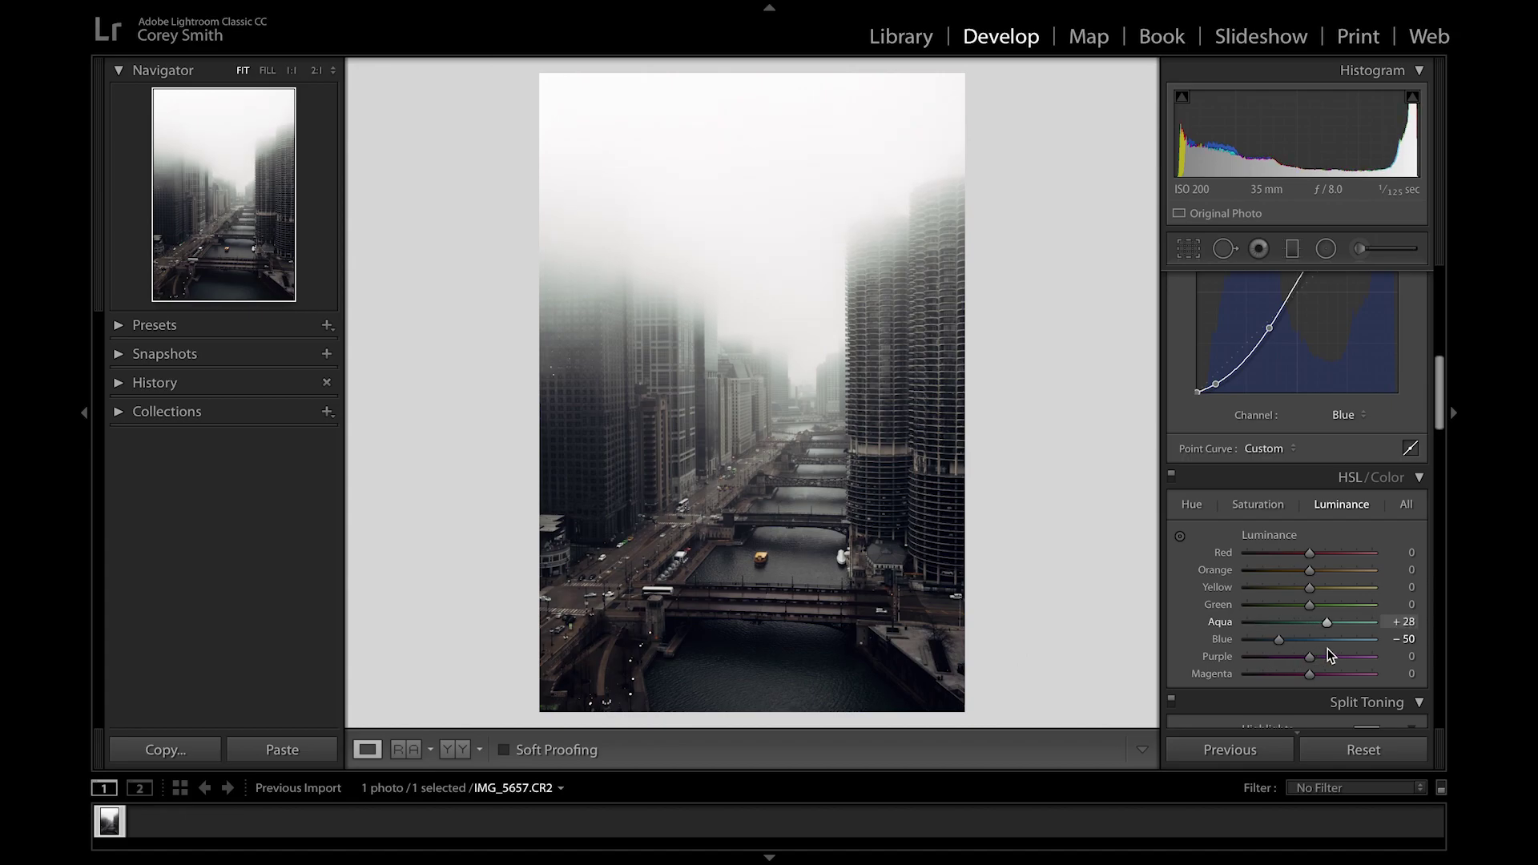
pyautogui.press('Up')
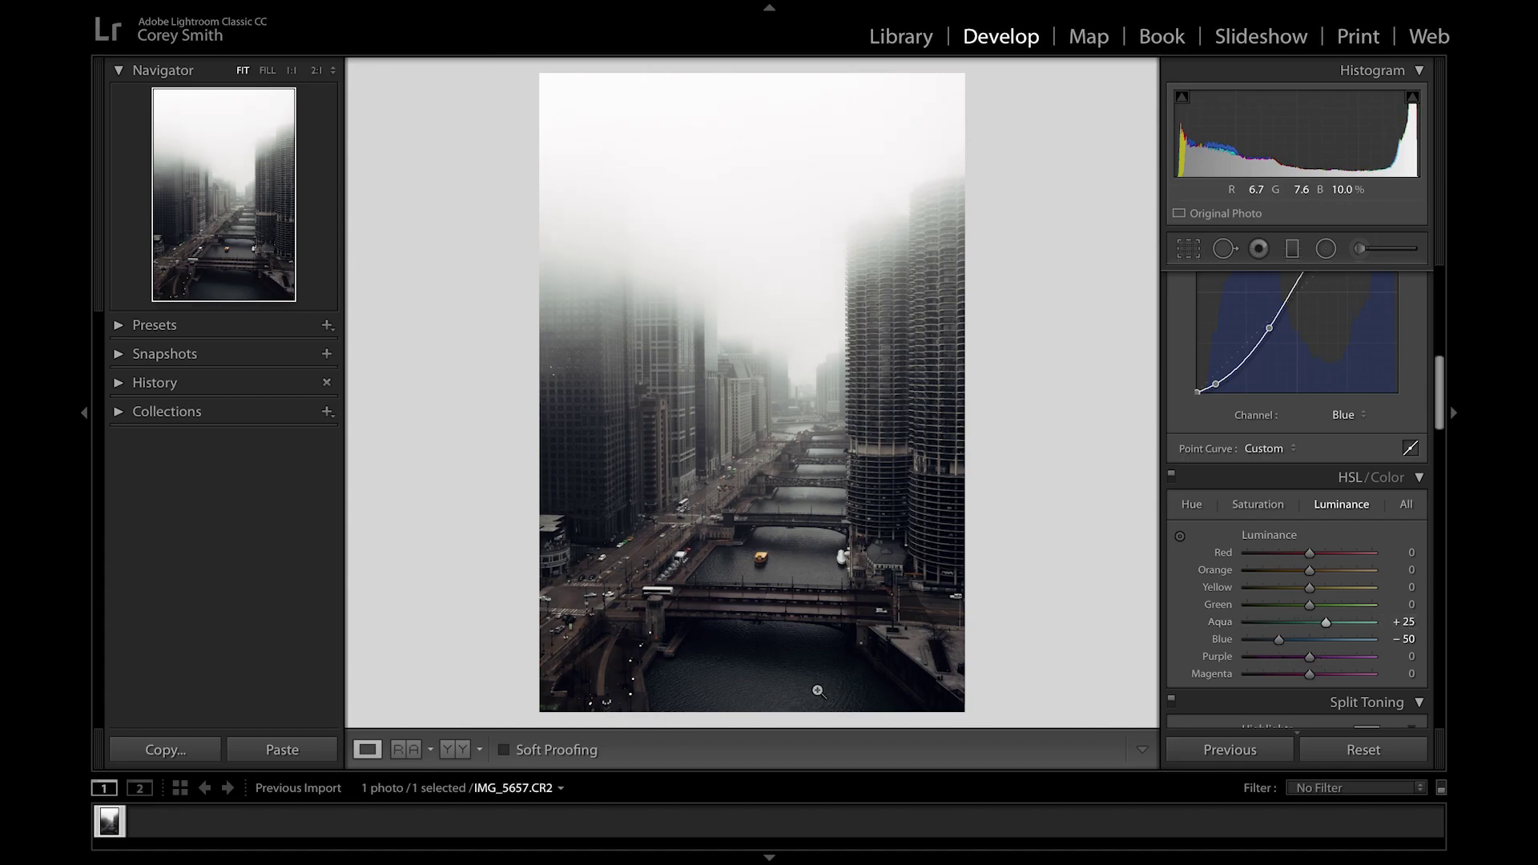
pyautogui.click(744, 676)
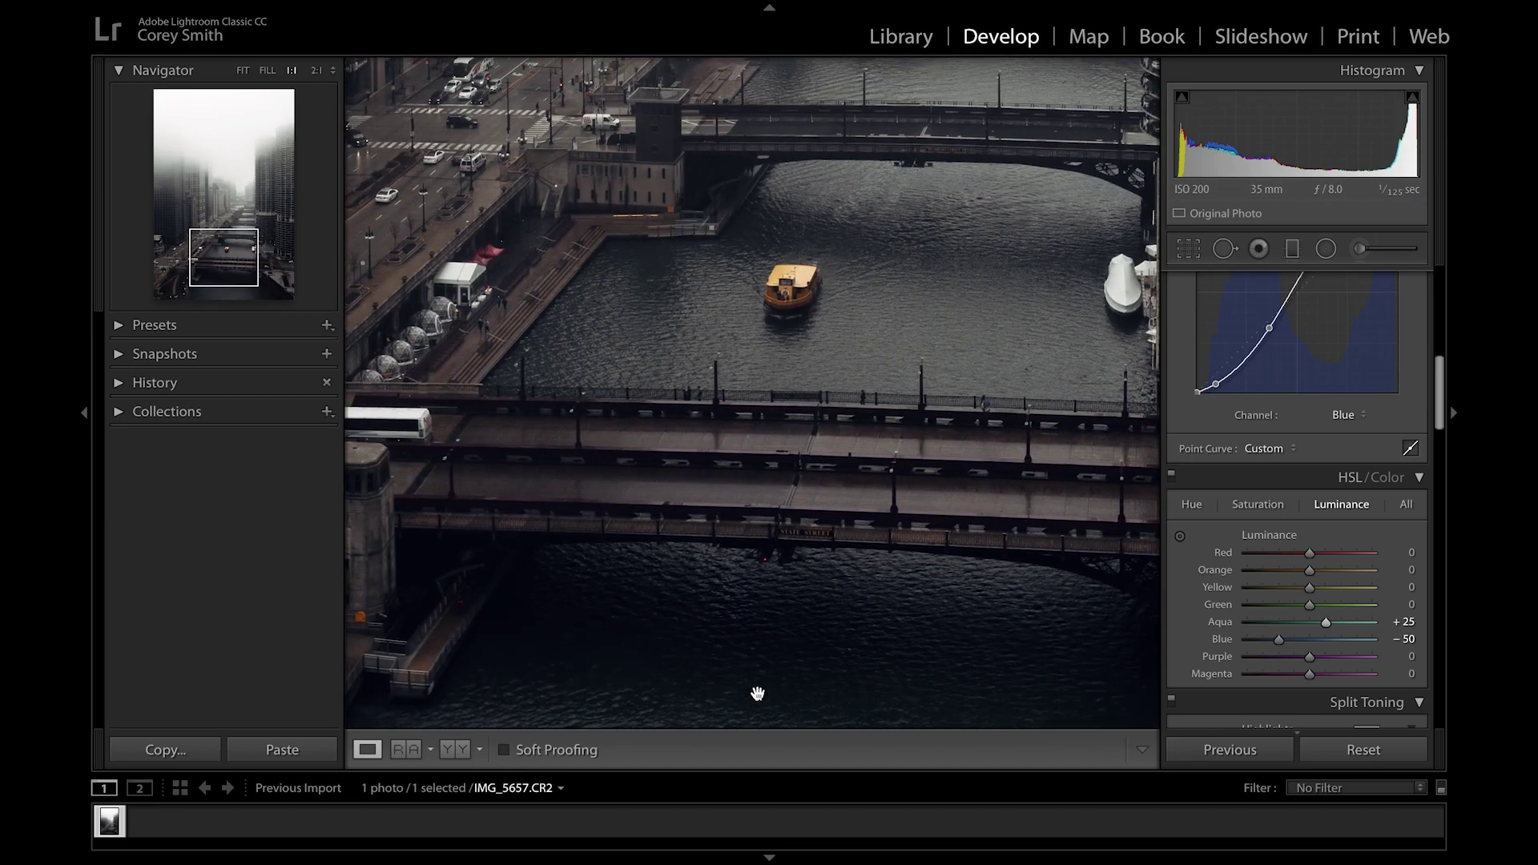
pyautogui.click(757, 692)
# Set the HSL luminance of Yellow to −10 and Orange to +10, checking the boat up close
pyautogui.moveTo(1310, 587)
pyautogui.mouseDown()
pyautogui.moveTo(1303, 622)
pyautogui.moveTo(1309, 590)
pyautogui.mouseUp()
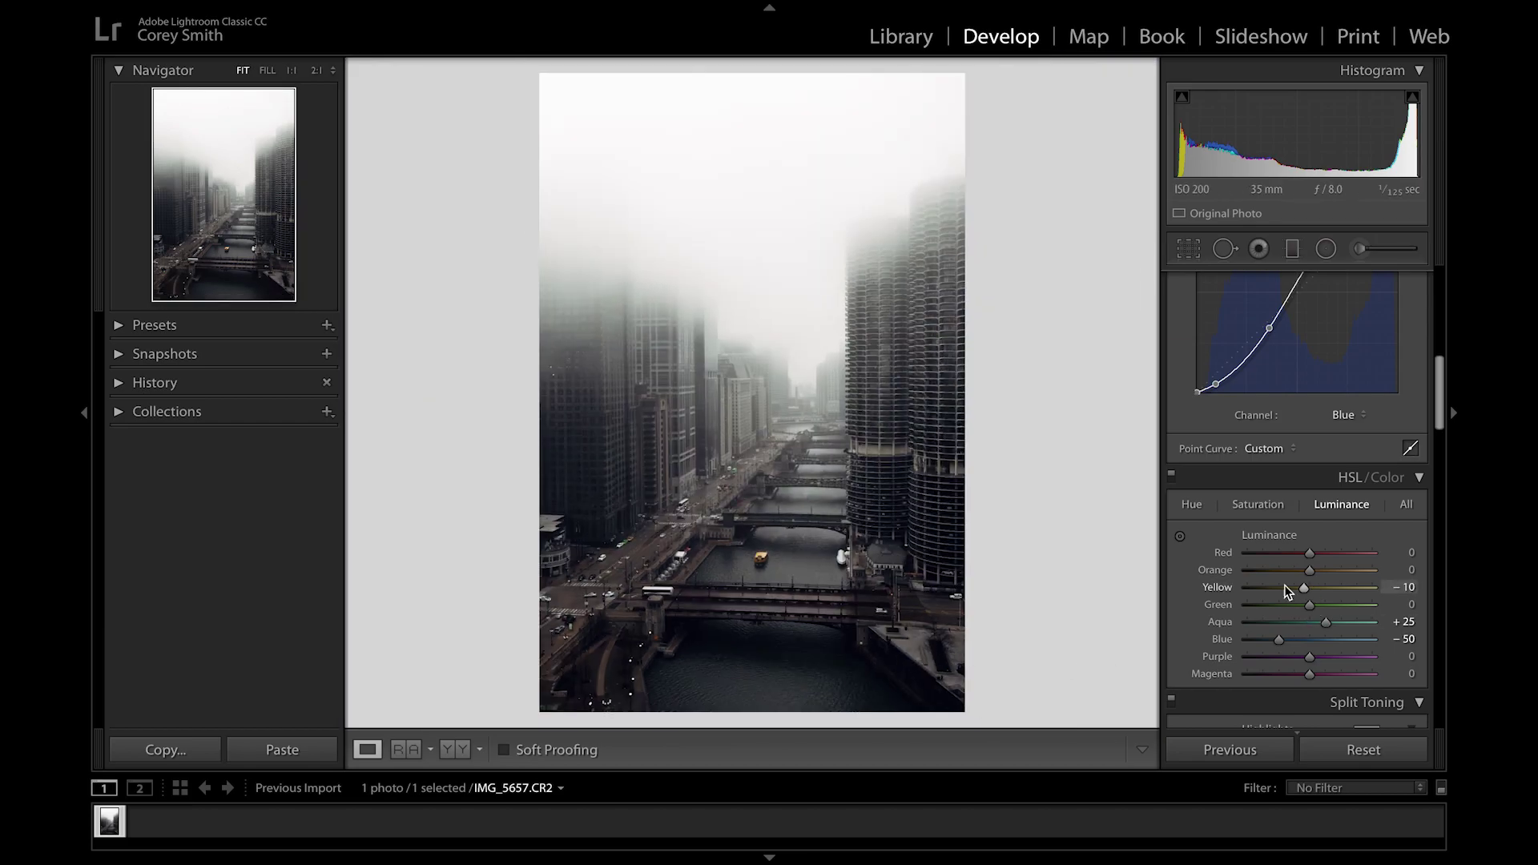
pyautogui.click(758, 558)
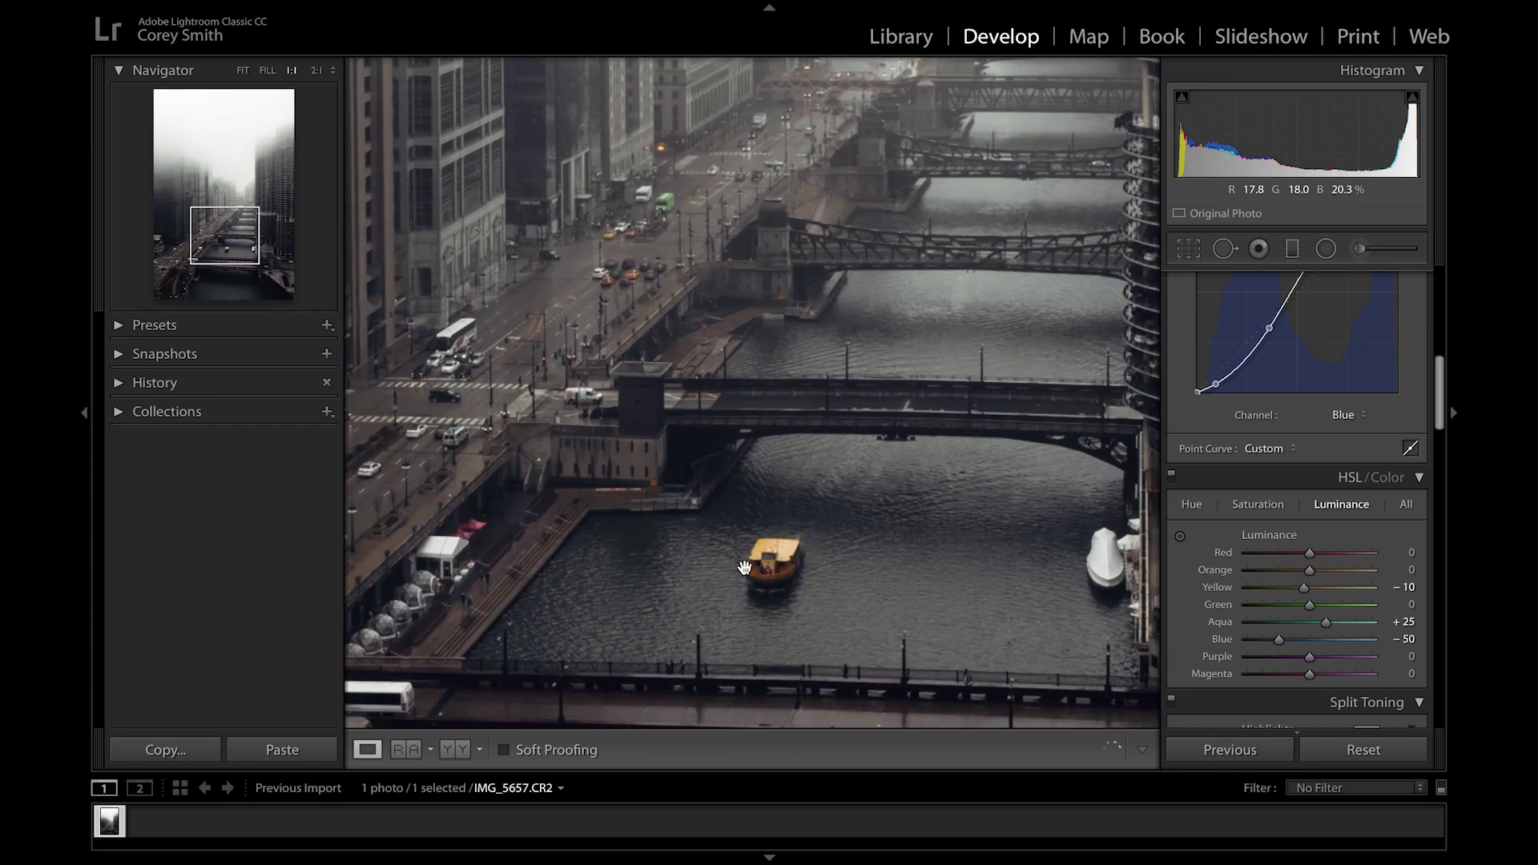
pyautogui.click(775, 562)
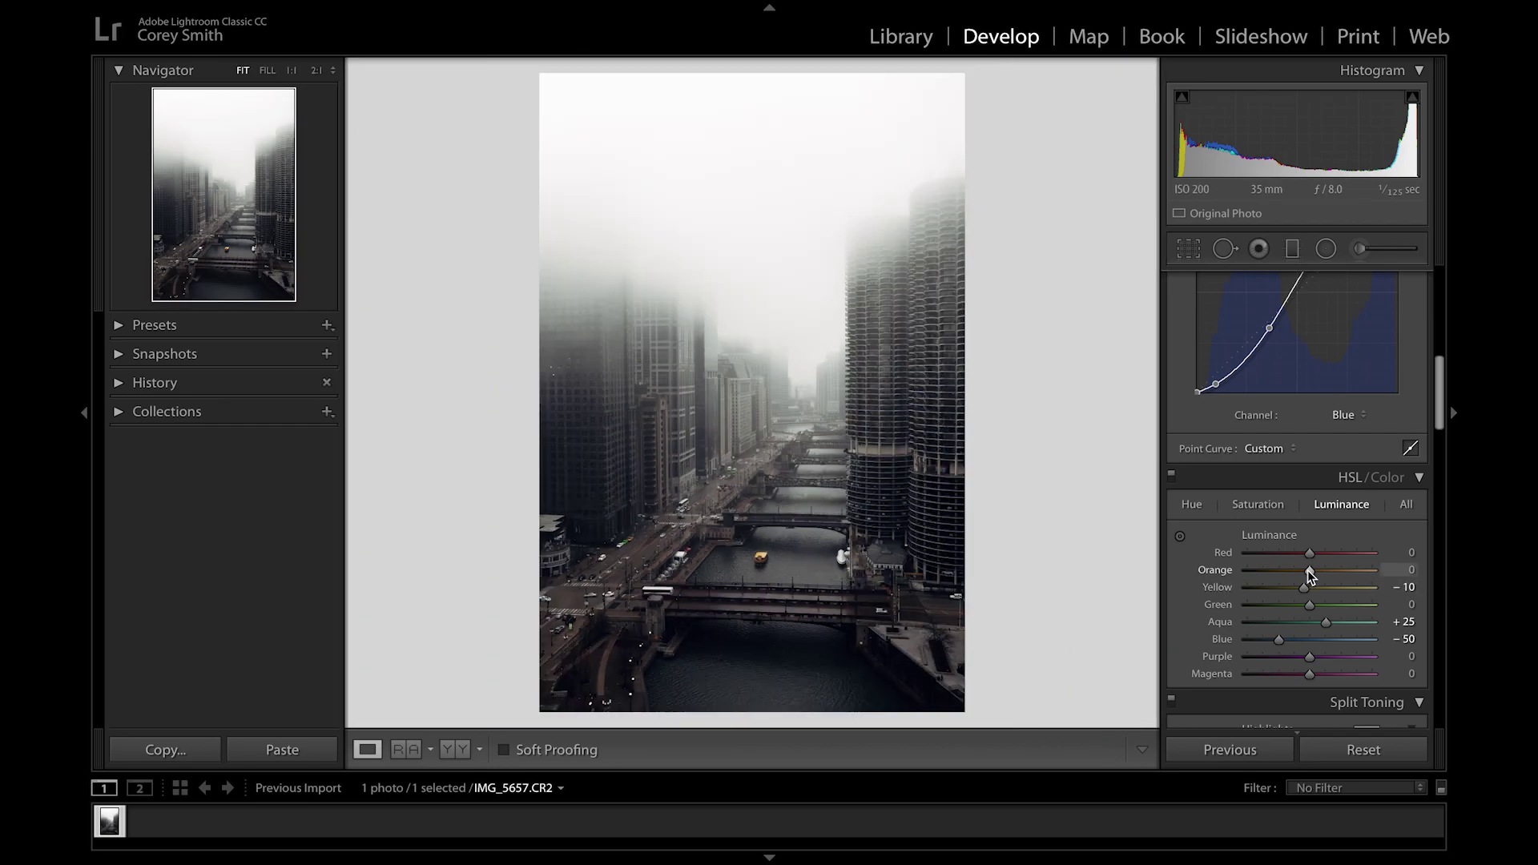
pyautogui.moveTo(1309, 569); pyautogui.dragTo(1318, 580)
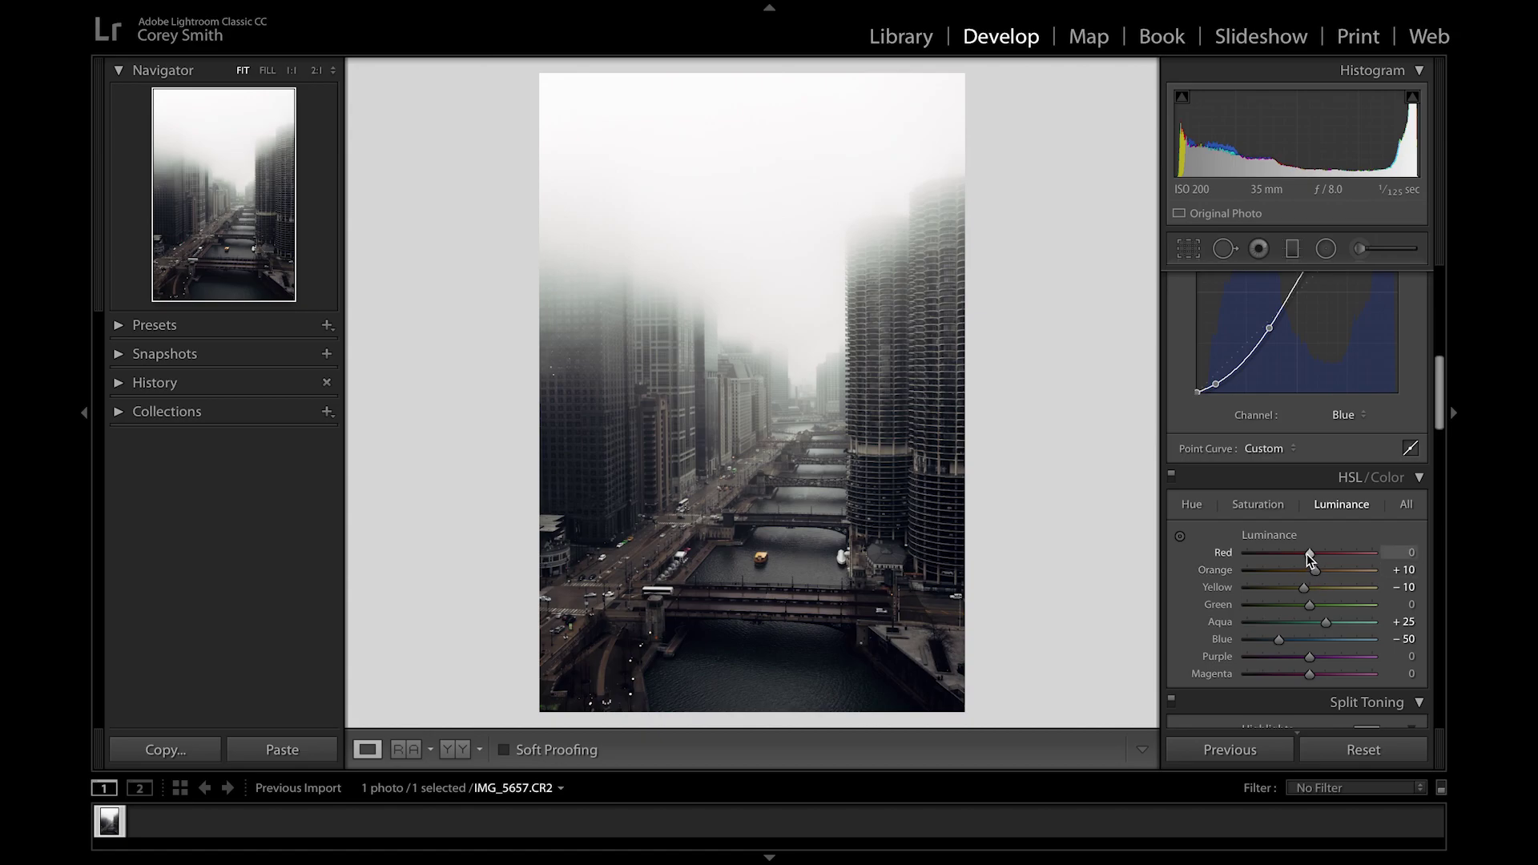
# Set the Sharpening Amount to 55, Radius to 1.3, Detail to 30 and Masking to 70, and the Luminance noise reduction to 10
pyautogui.scroll(-5, 1245, 697)
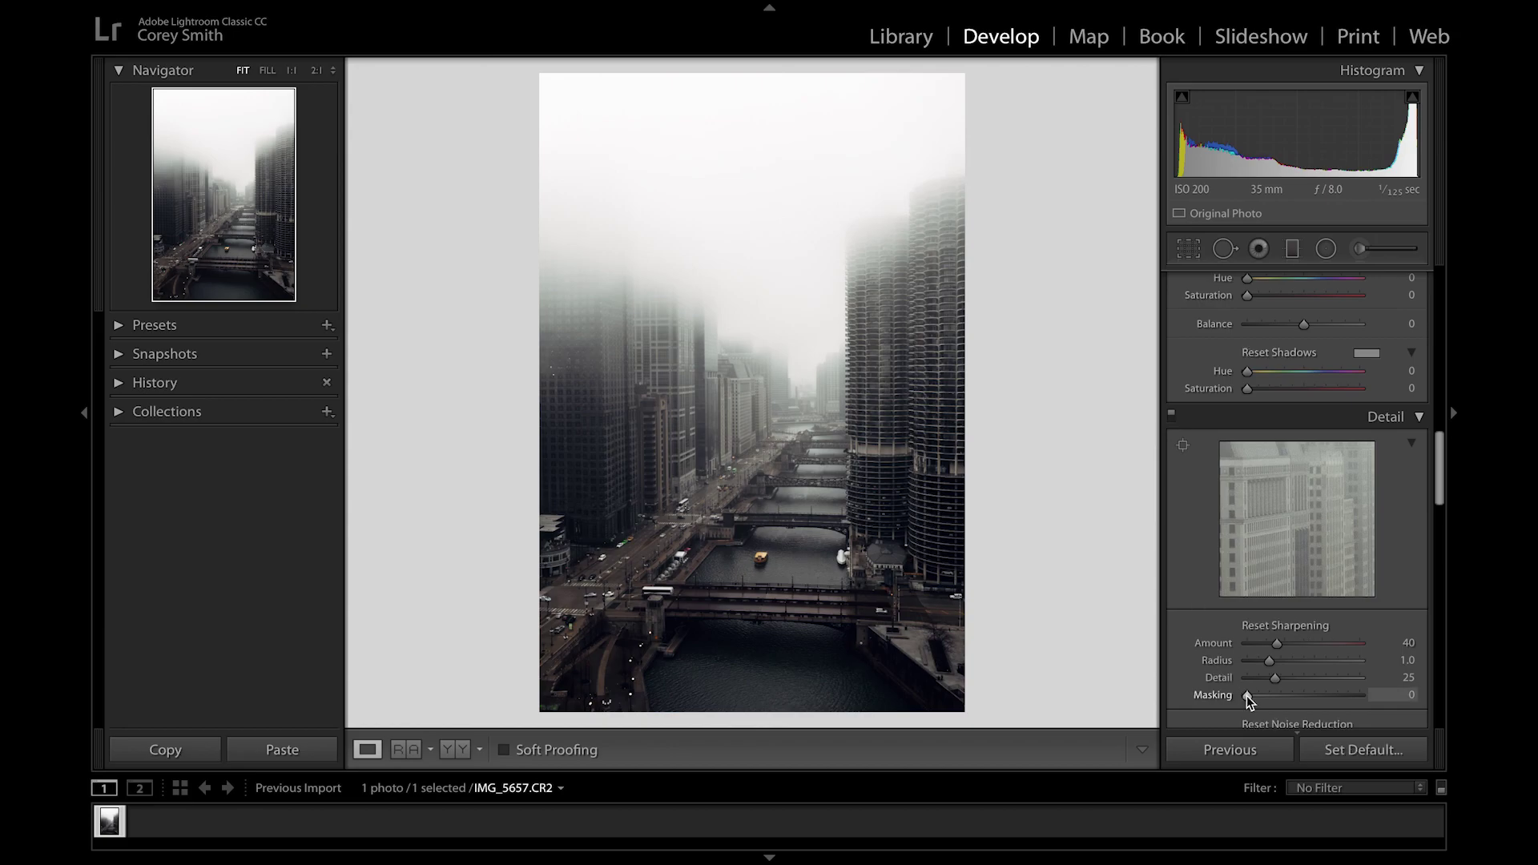
pyautogui.keyDown('alt'); pyautogui.click(1246, 696); pyautogui.keyUp('alt')
pyautogui.moveTo(1246, 695); pyautogui.dragTo(1329, 695)
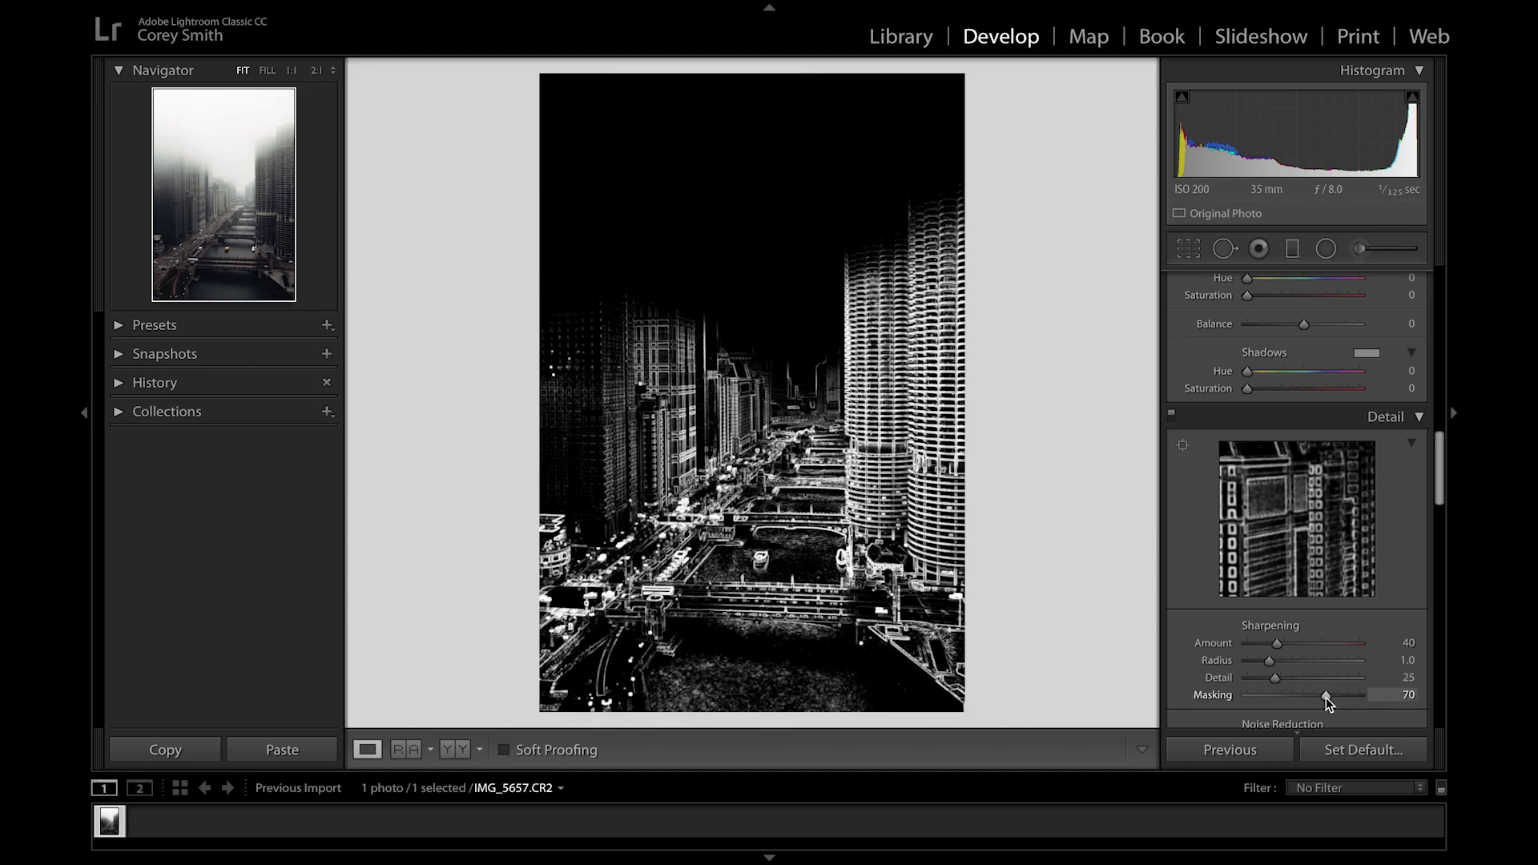
pyautogui.moveTo(1324, 698); pyautogui.dragTo(1325, 698)
pyautogui.moveTo(1280, 643); pyautogui.dragTo(1288, 643)
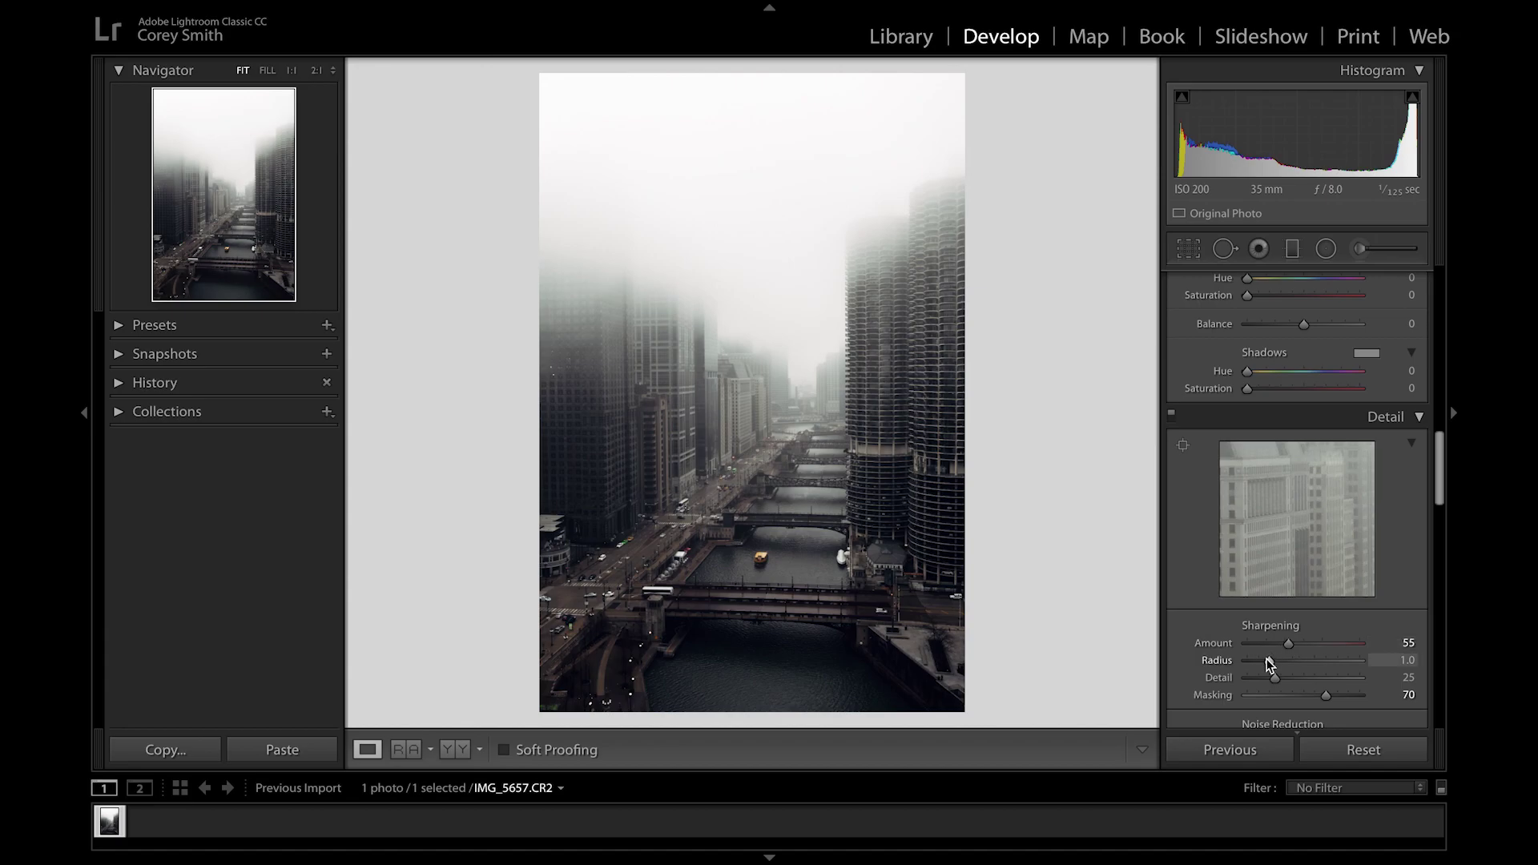
pyautogui.moveTo(1270, 662); pyautogui.dragTo(1271, 676)
pyautogui.scroll(-2, 1262, 640)
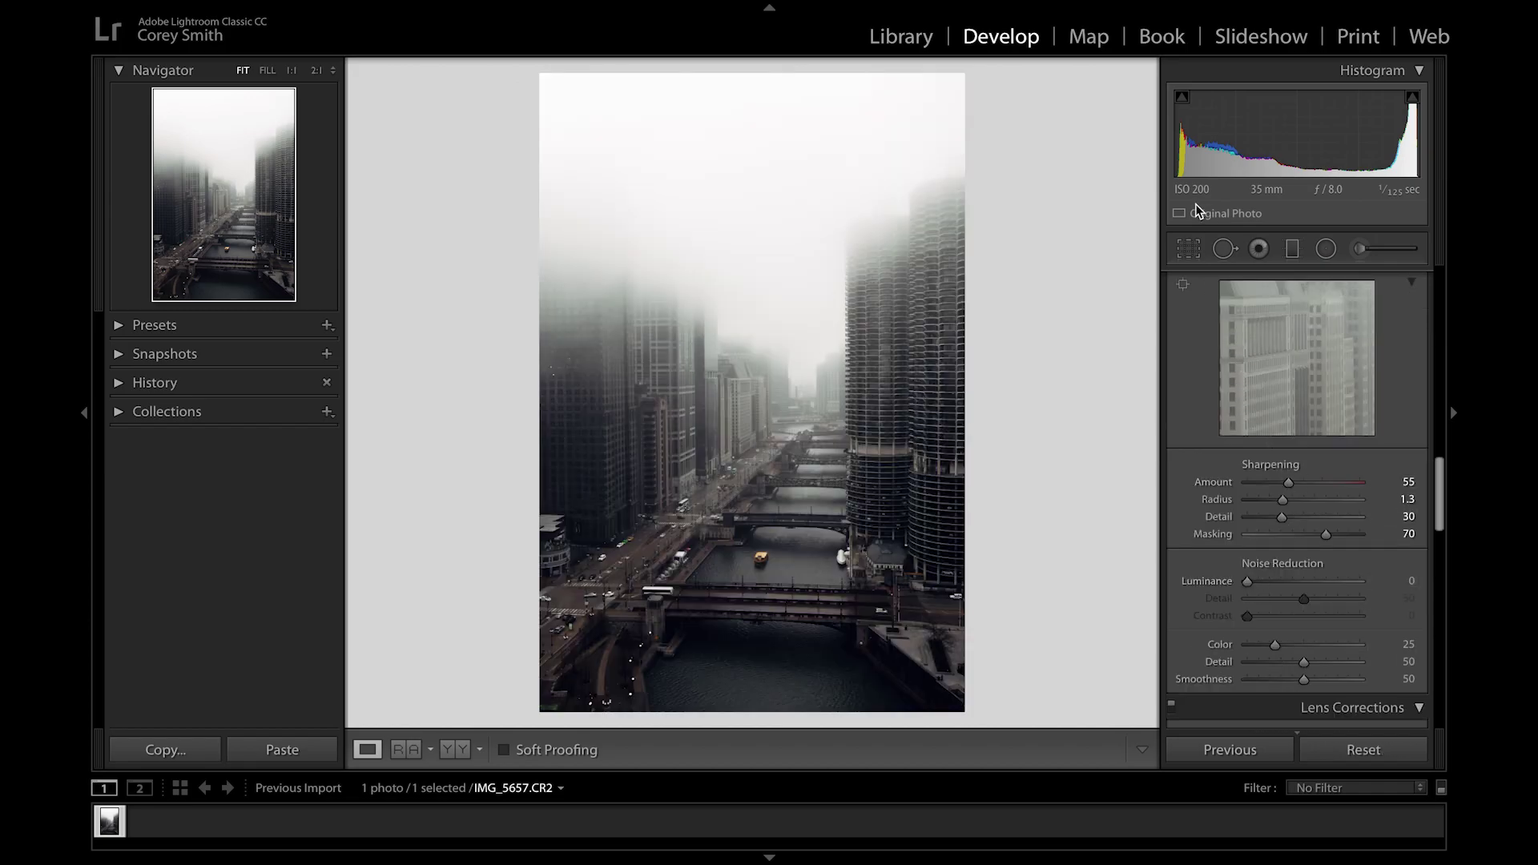
pyautogui.moveTo(1247, 581); pyautogui.dragTo(1259, 586)
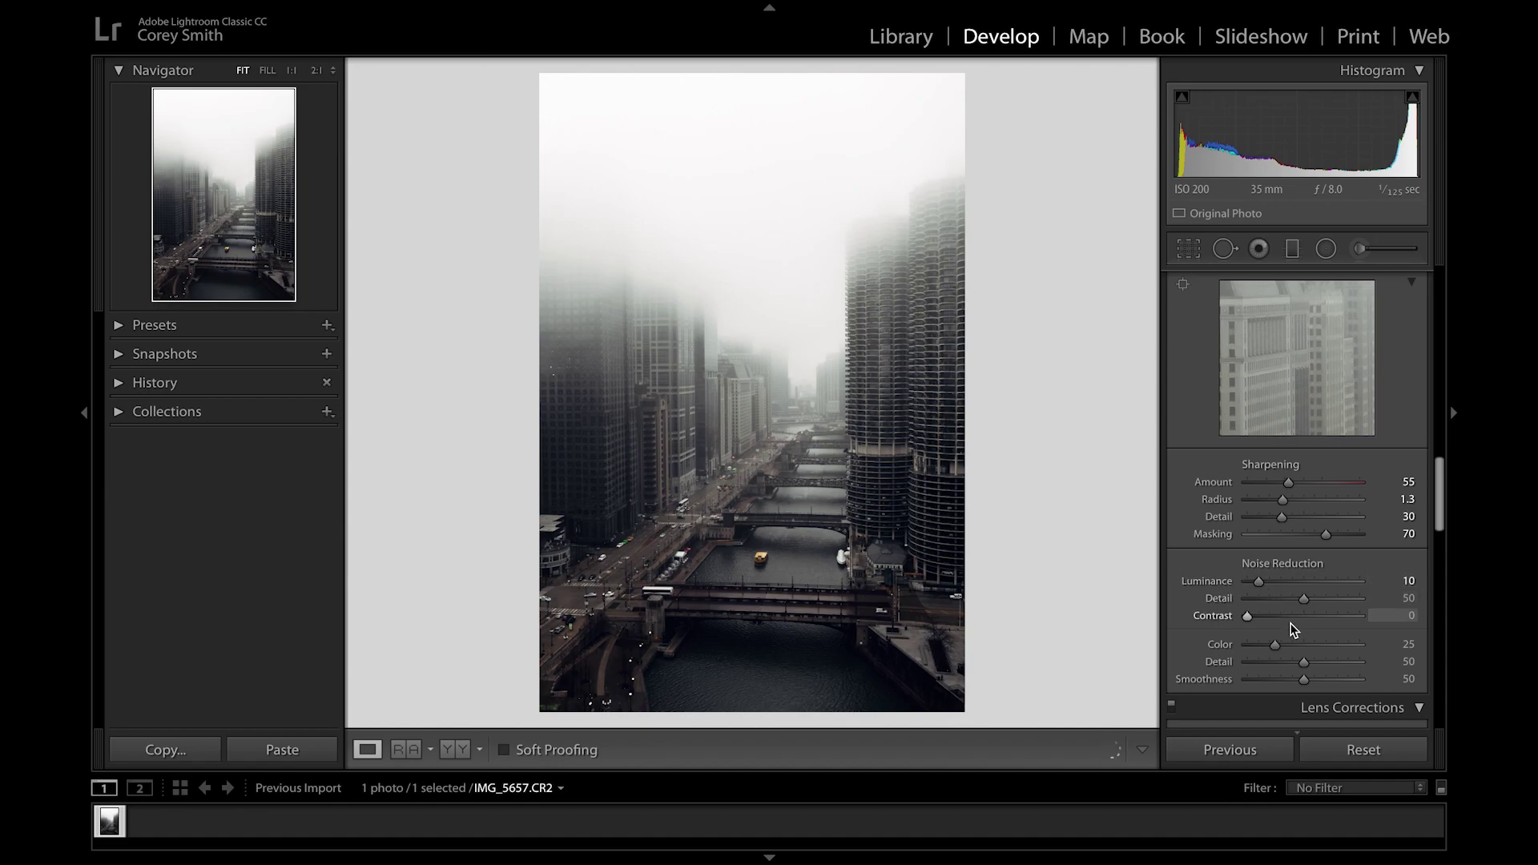
# Apply the Auto Upright perspective correction to the photo and compare the edit with the original
pyautogui.scroll(-3, 1287, 622)
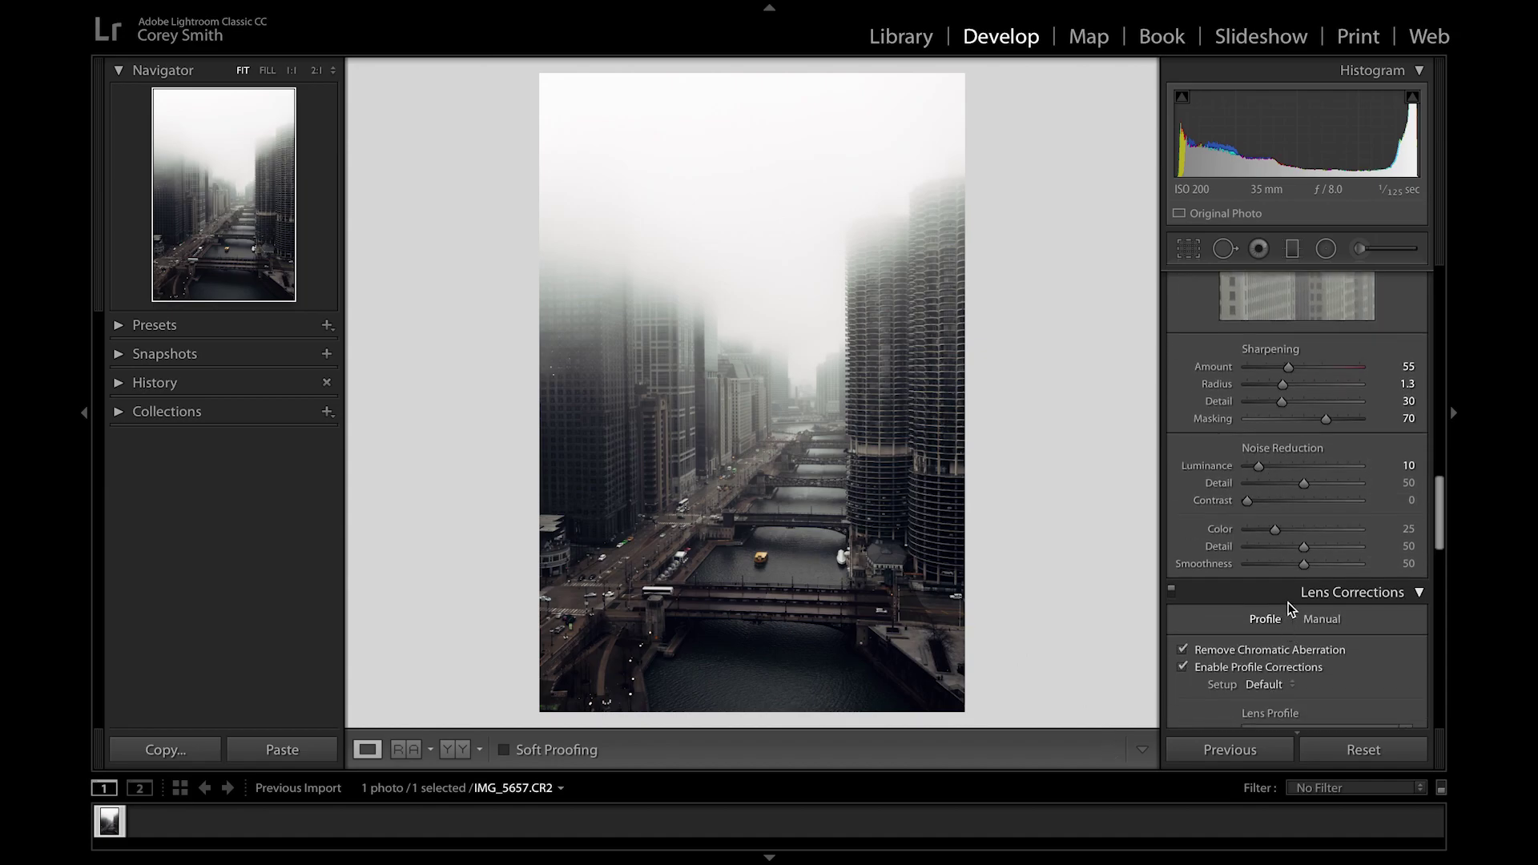
pyautogui.scroll(-2, 1286, 601)
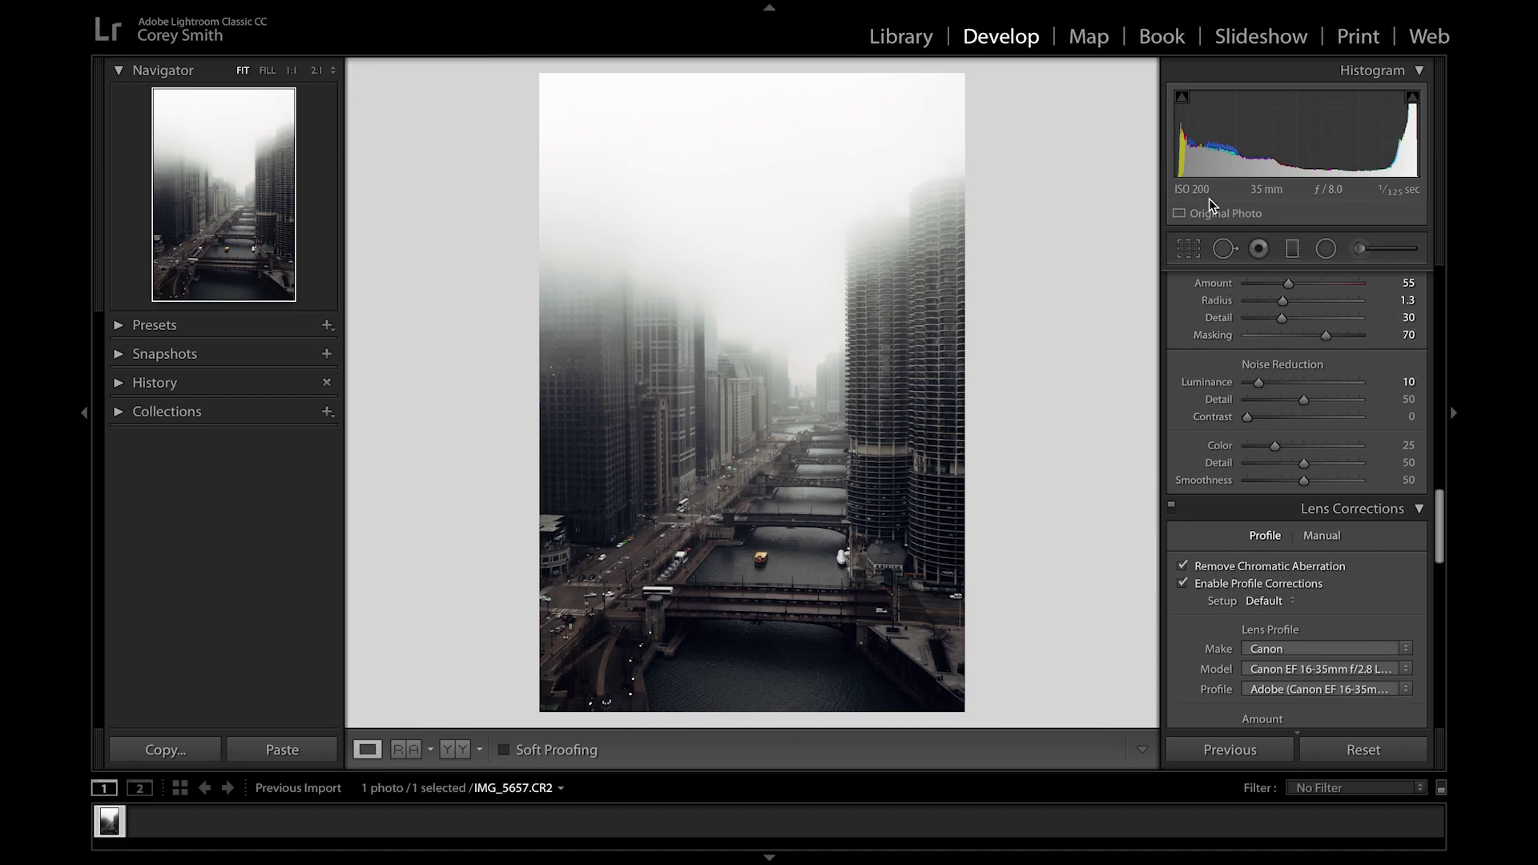
pyautogui.scroll(-5, 1273, 641)
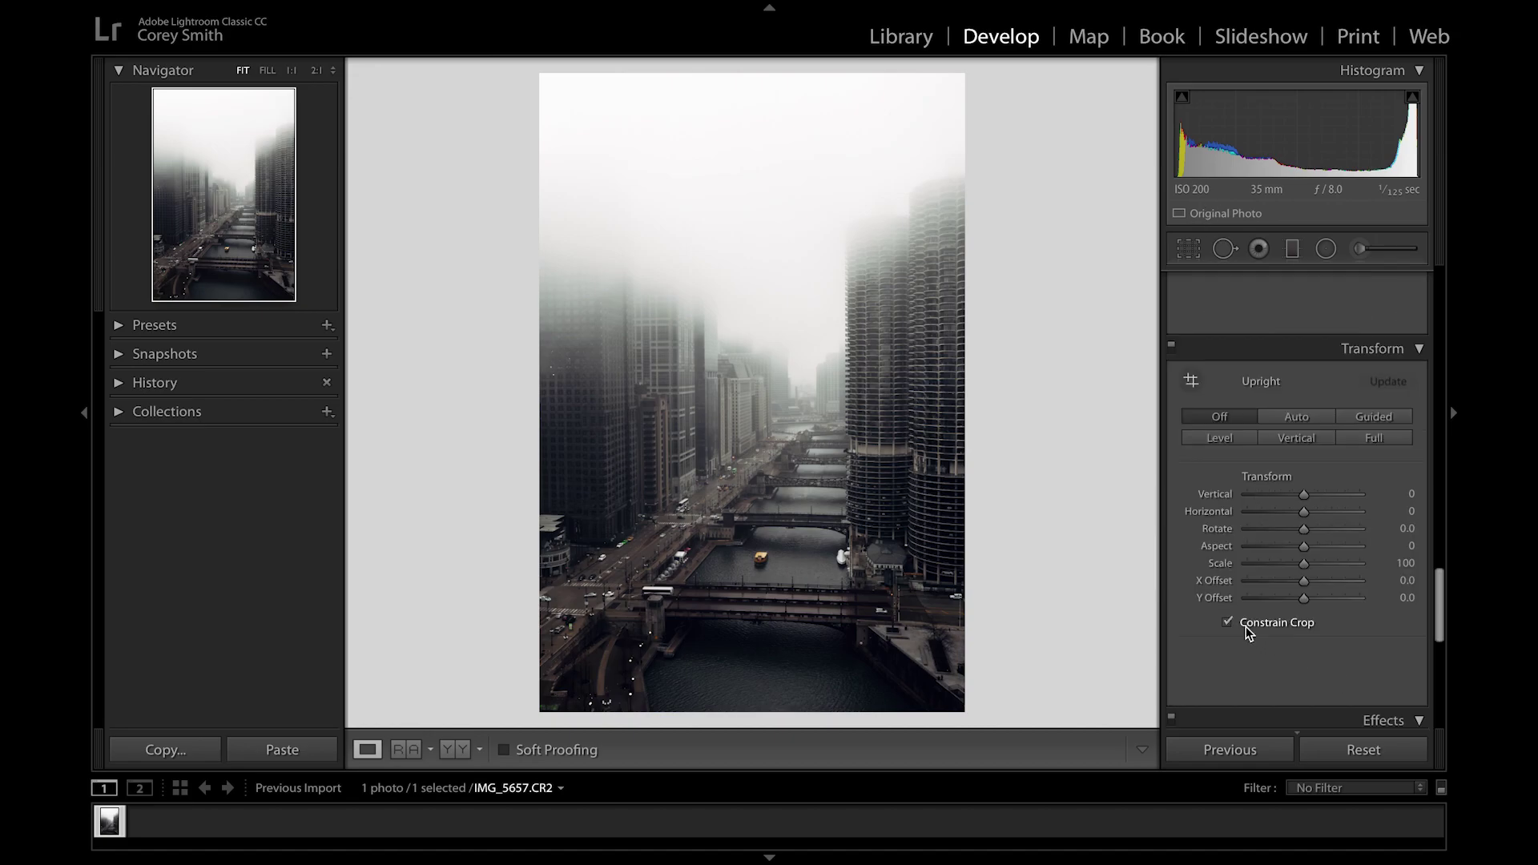
pyautogui.click(1285, 415)
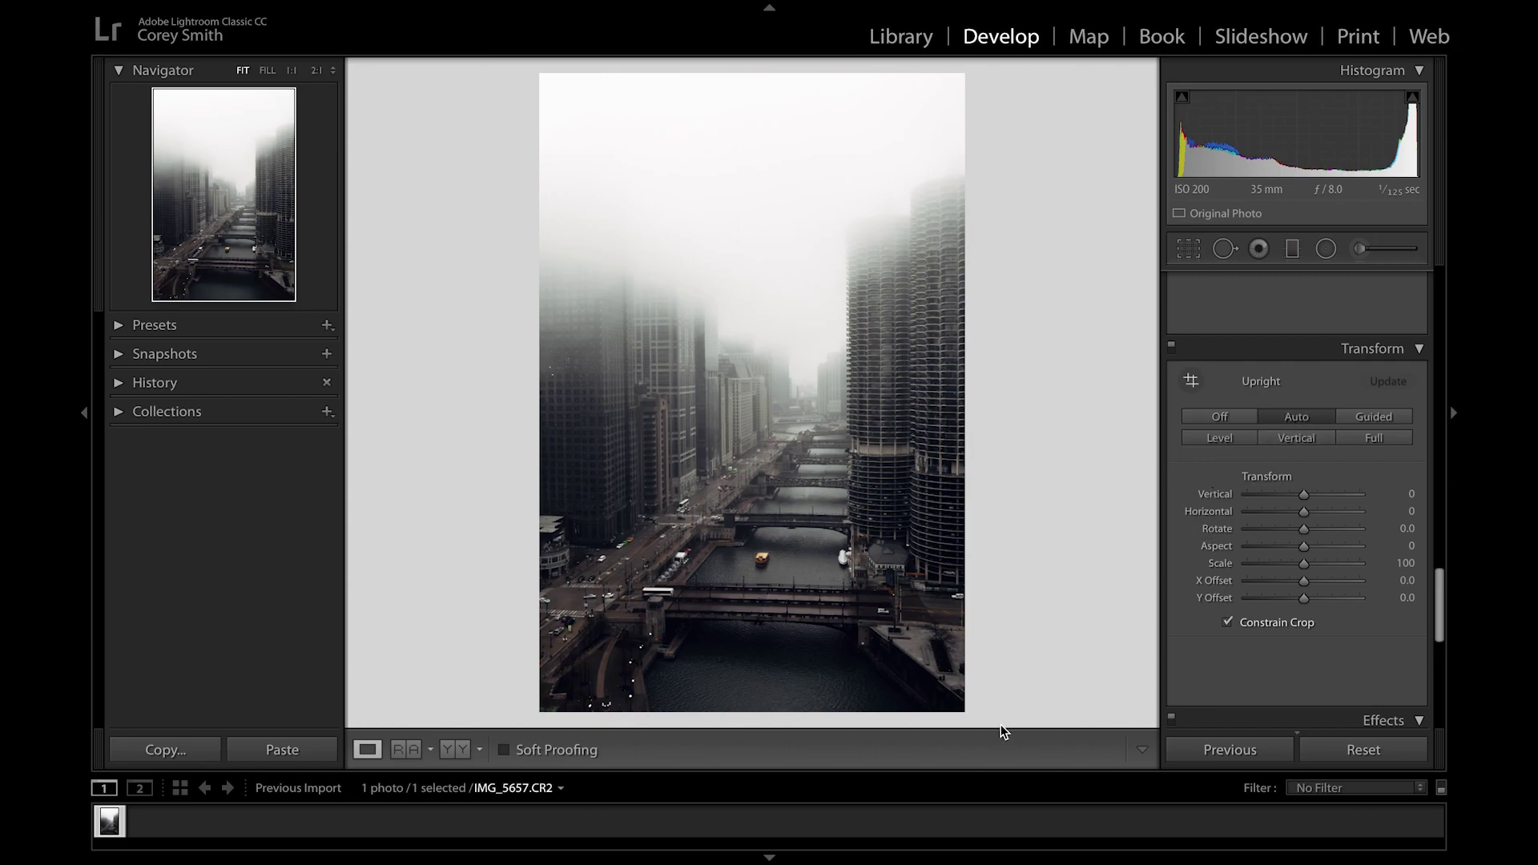
pyautogui.press('\\')
pyautogui.press('\\')
pyautogui.press('\\')
pyautogui.press('\\')
pyautogui.press('\\')
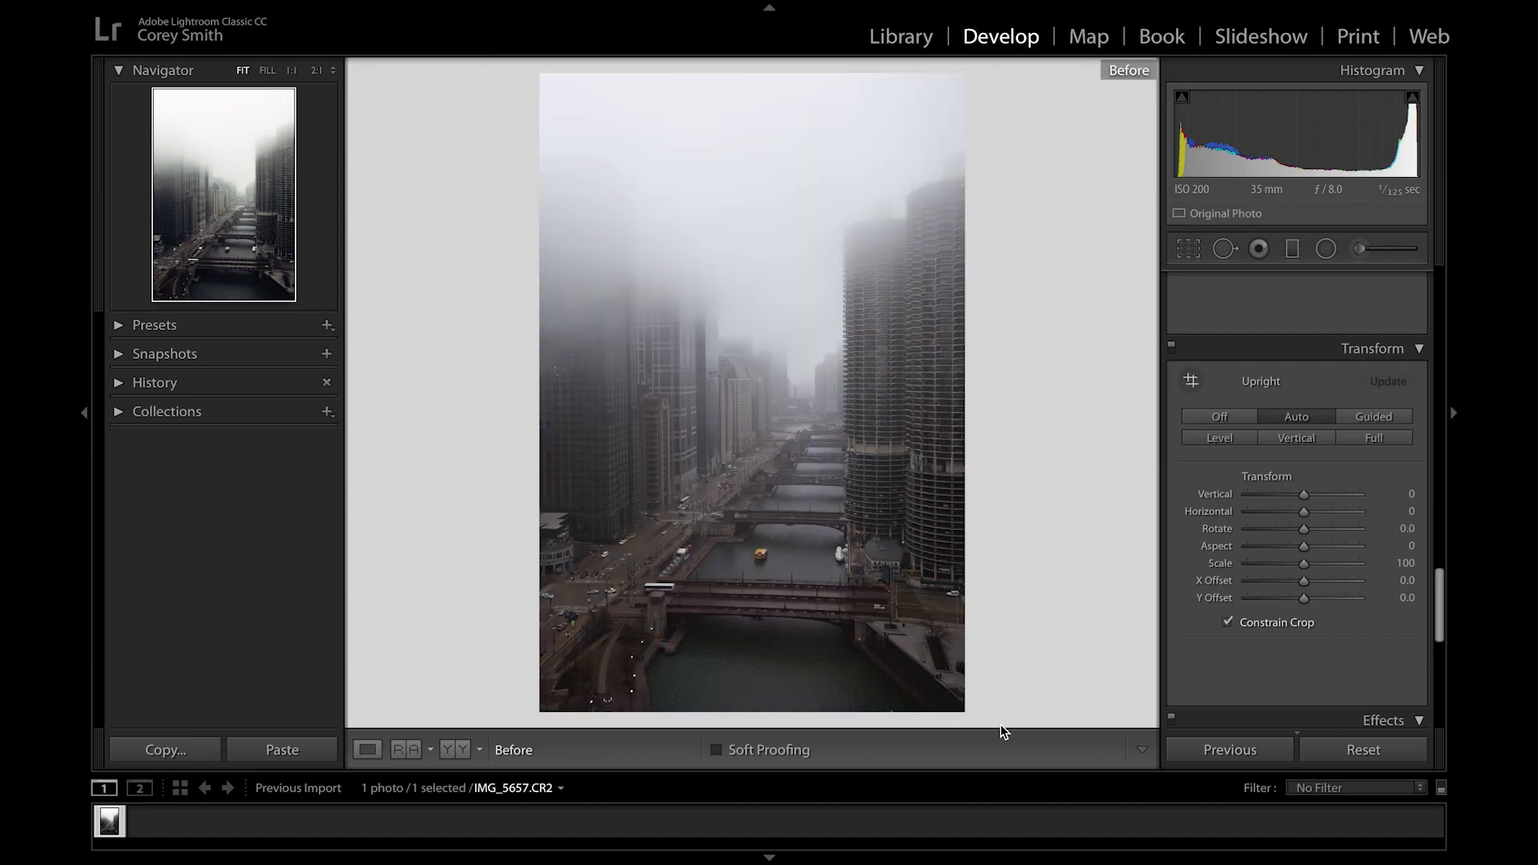
pyautogui.press('\\')
# Set the Blue Primary calibration to Hue −20 and Saturation −25
pyautogui.scroll(-10, 1304, 692)
pyautogui.moveTo(1304, 692)
pyautogui.mouseDown()
pyautogui.moveTo(1269, 695)
pyautogui.moveTo(1343, 693)
pyautogui.moveTo(1293, 700)
pyautogui.mouseUp()
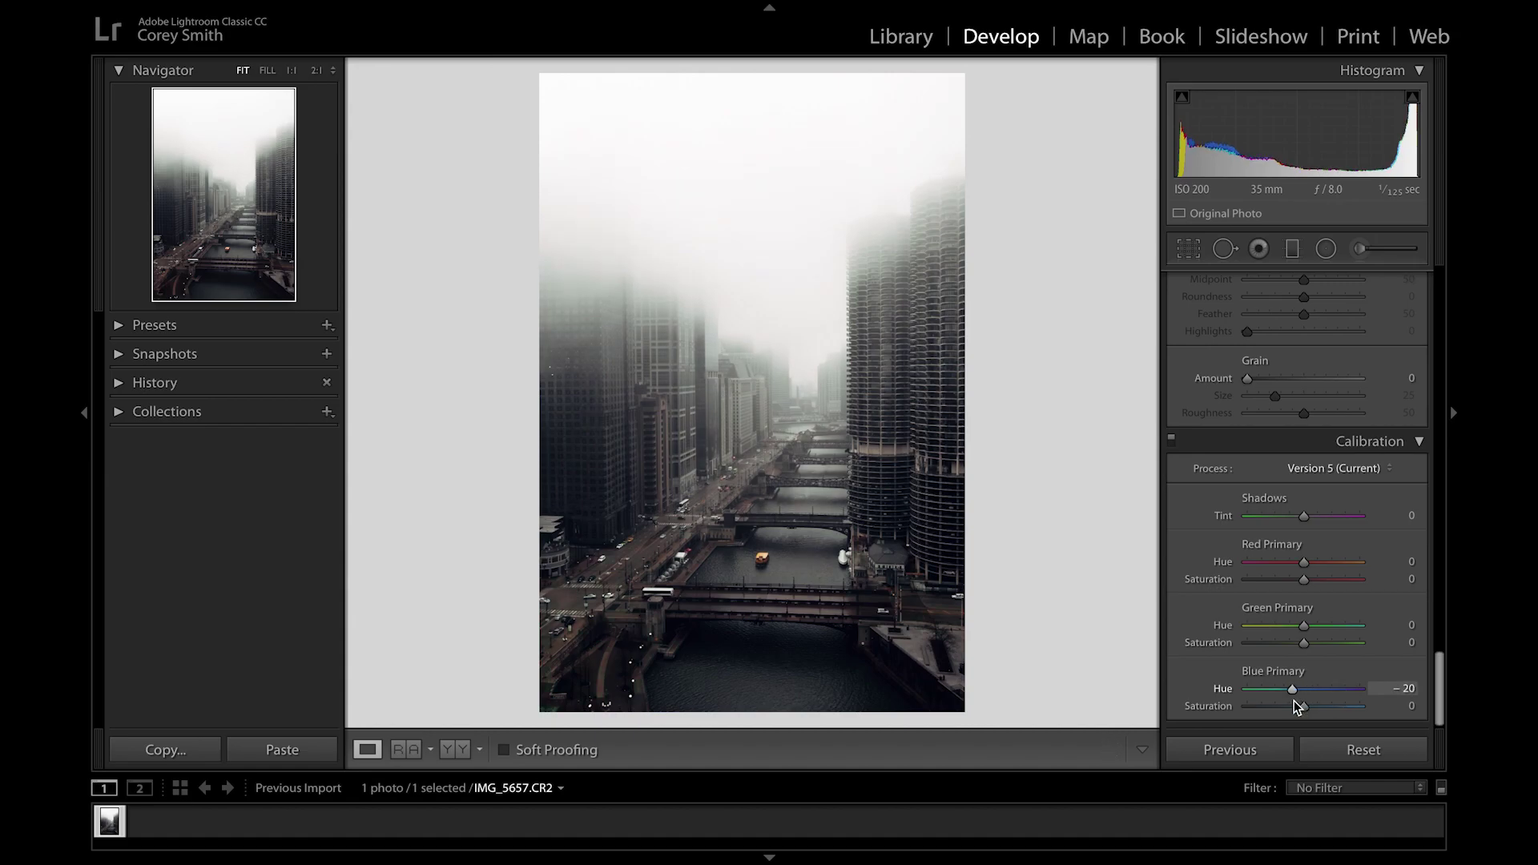
pyautogui.moveTo(1304, 705); pyautogui.dragTo(1291, 707)
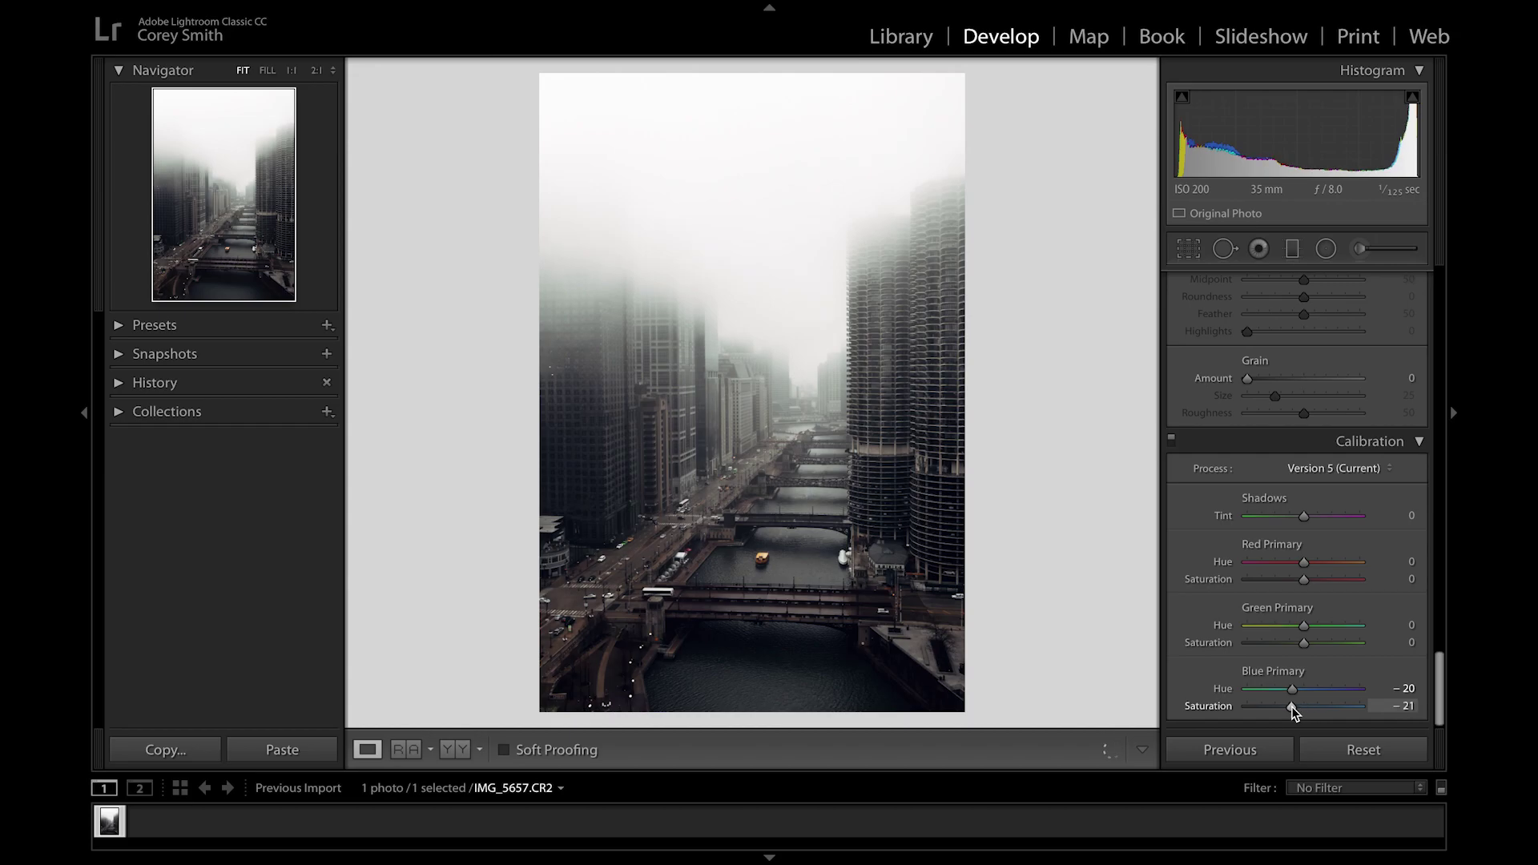
pyautogui.moveTo(1289, 706); pyautogui.dragTo(1288, 707)
# Calibrate the Red Primary to Hue +30 and Saturation −10 and the Green Primary to Hue +25 and Saturation −10, then compare with the original
pyautogui.moveTo(1304, 562)
pyautogui.mouseDown()
pyautogui.moveTo(1325, 566)
pyautogui.moveTo(1298, 578)
pyautogui.mouseUp()
pyautogui.moveTo(1303, 625)
pyautogui.mouseDown()
pyautogui.moveTo(1308, 661)
pyautogui.moveTo(1459, 643)
pyautogui.moveTo(1285, 657)
pyautogui.moveTo(1448, 654)
pyautogui.moveTo(1224, 633)
pyautogui.moveTo(1318, 626)
pyautogui.mouseUp()
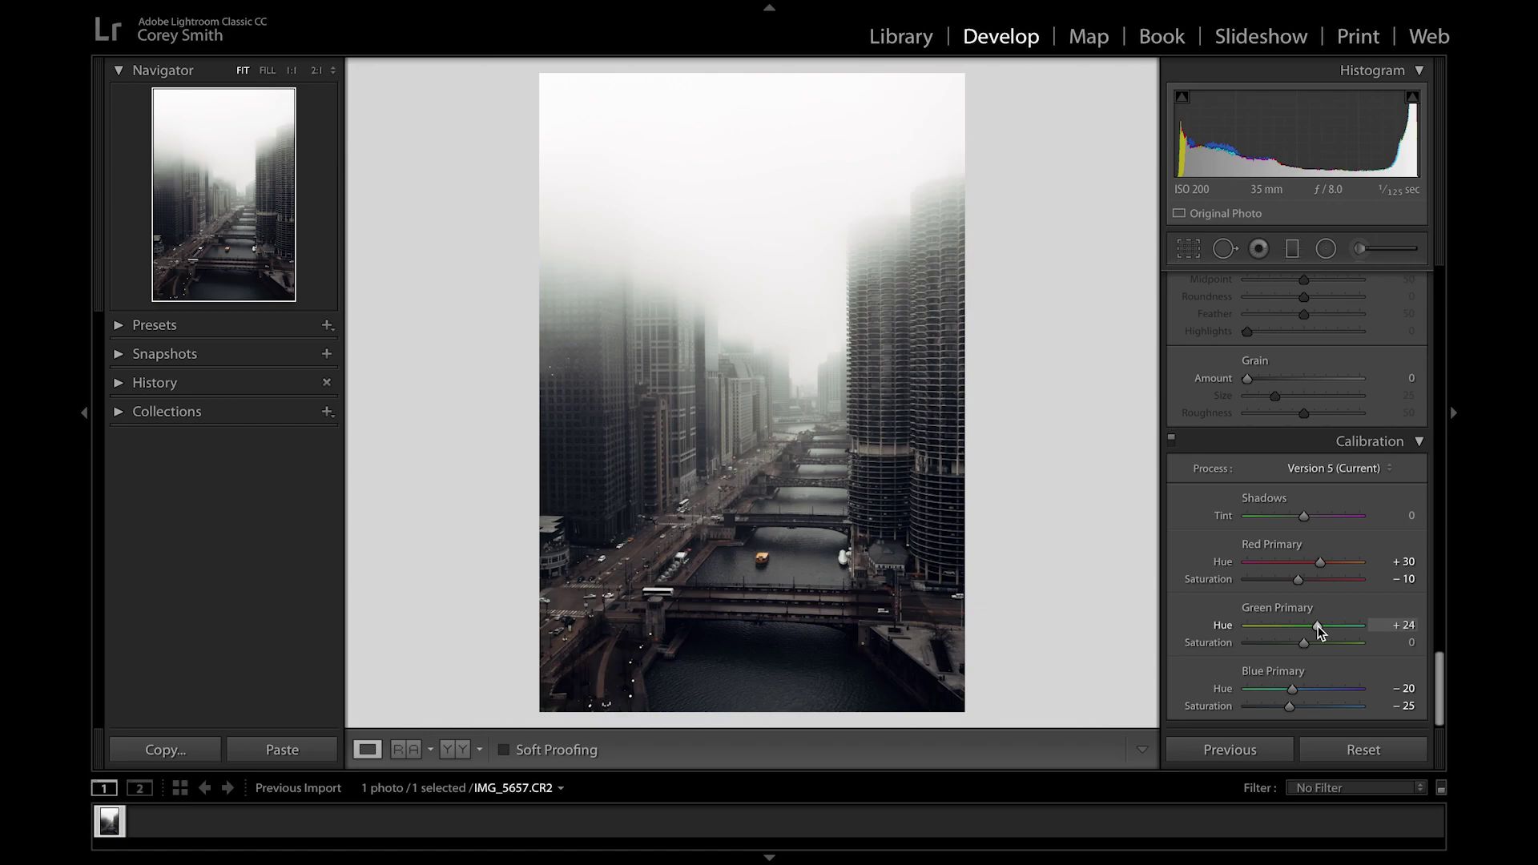
pyautogui.moveTo(1304, 643); pyautogui.dragTo(1299, 643)
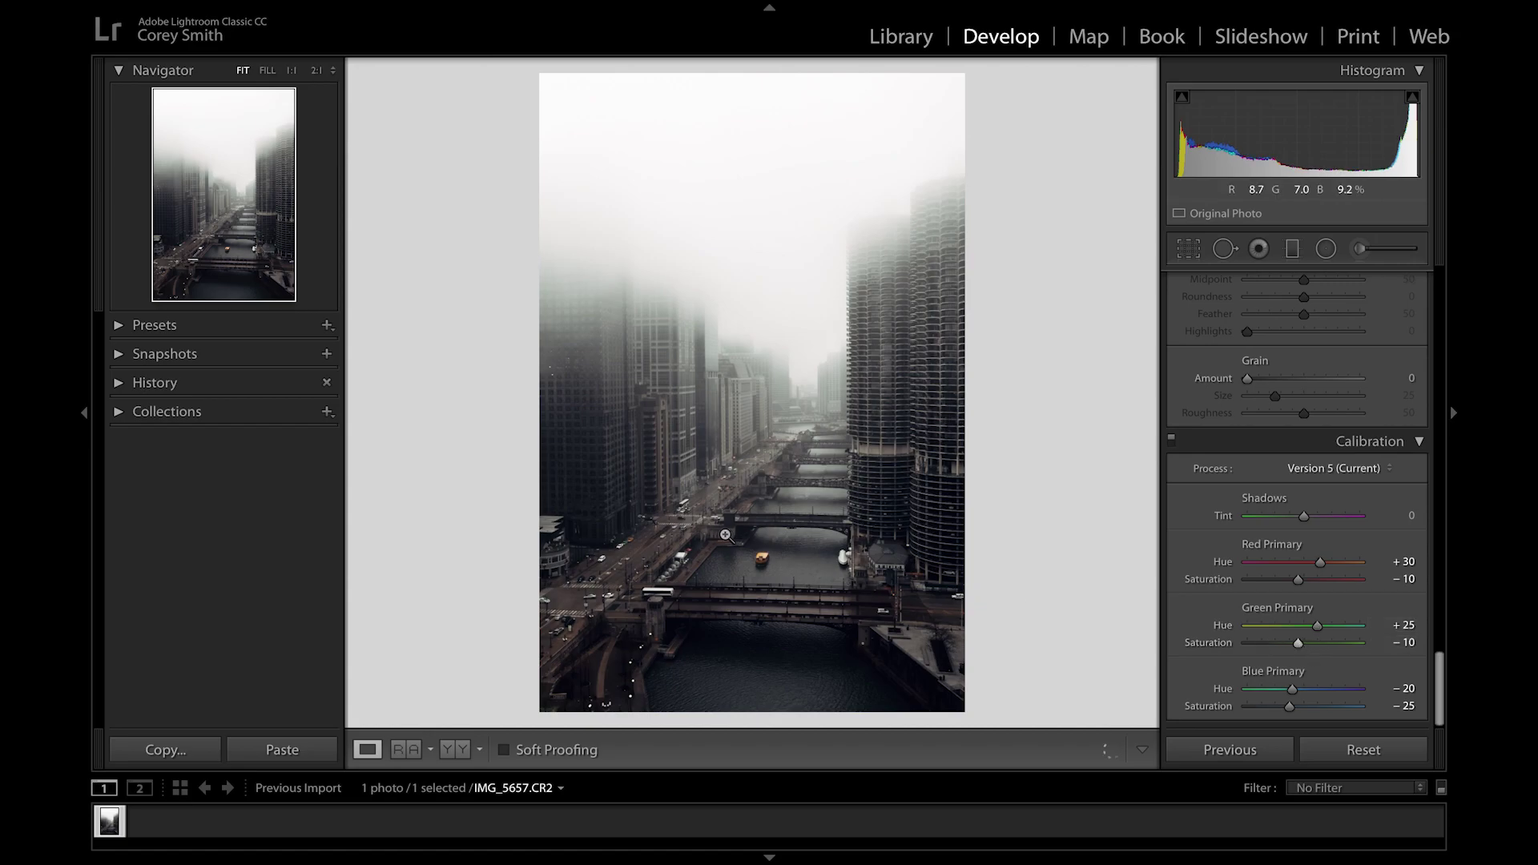
pyautogui.press('\\')
pyautogui.press('\\')
# Open the photo for editing in Adobe Photoshop CC 2019 and duplicate the Background layer
pyautogui.rightClick(759, 436)
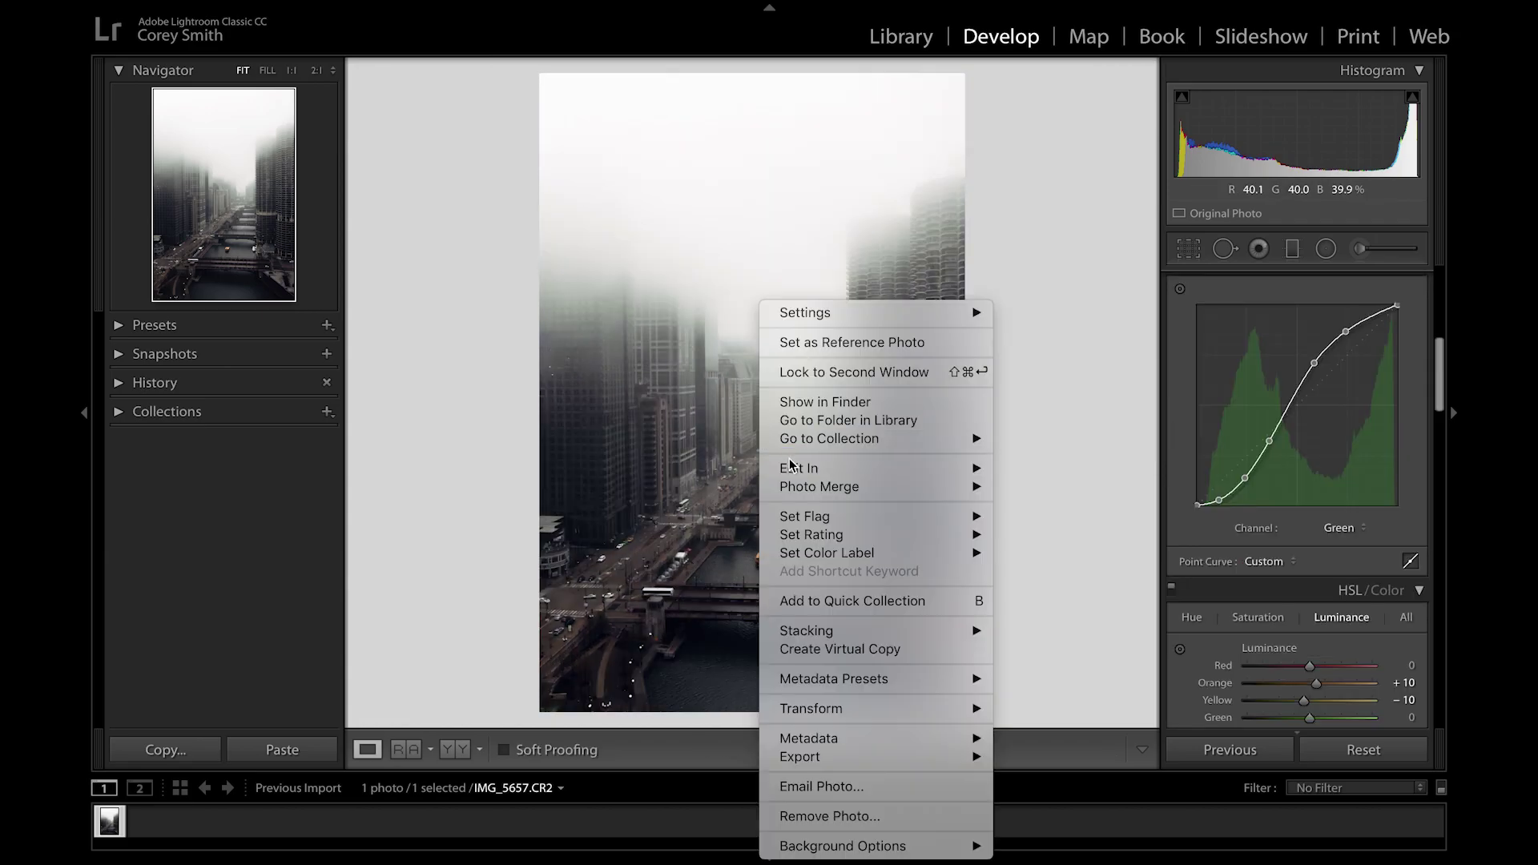
pyautogui.moveTo(881, 468)
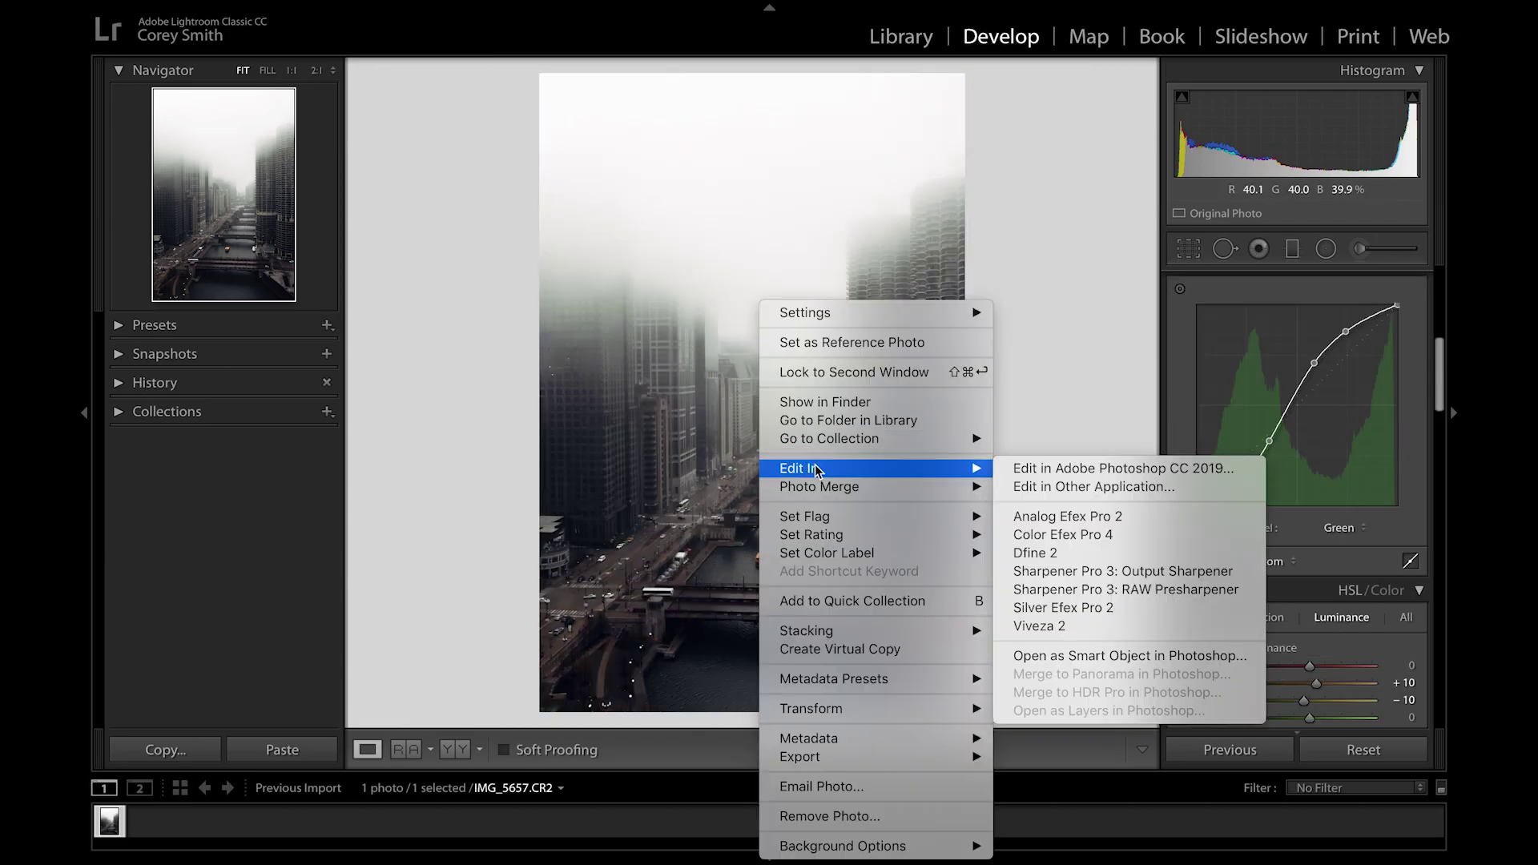
pyautogui.click(1071, 472)
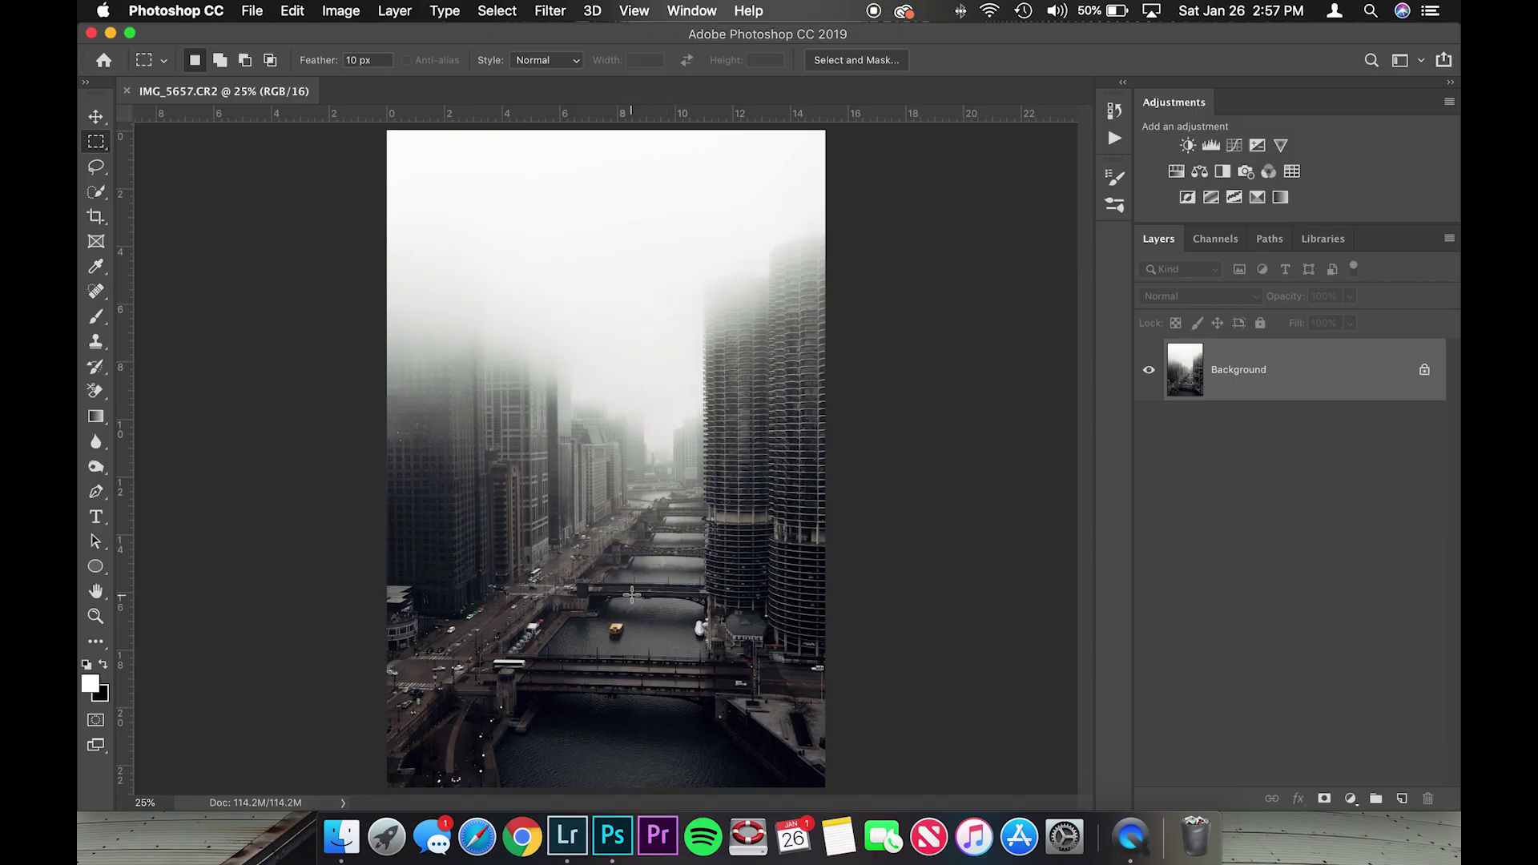
pyautogui.press('super+j')
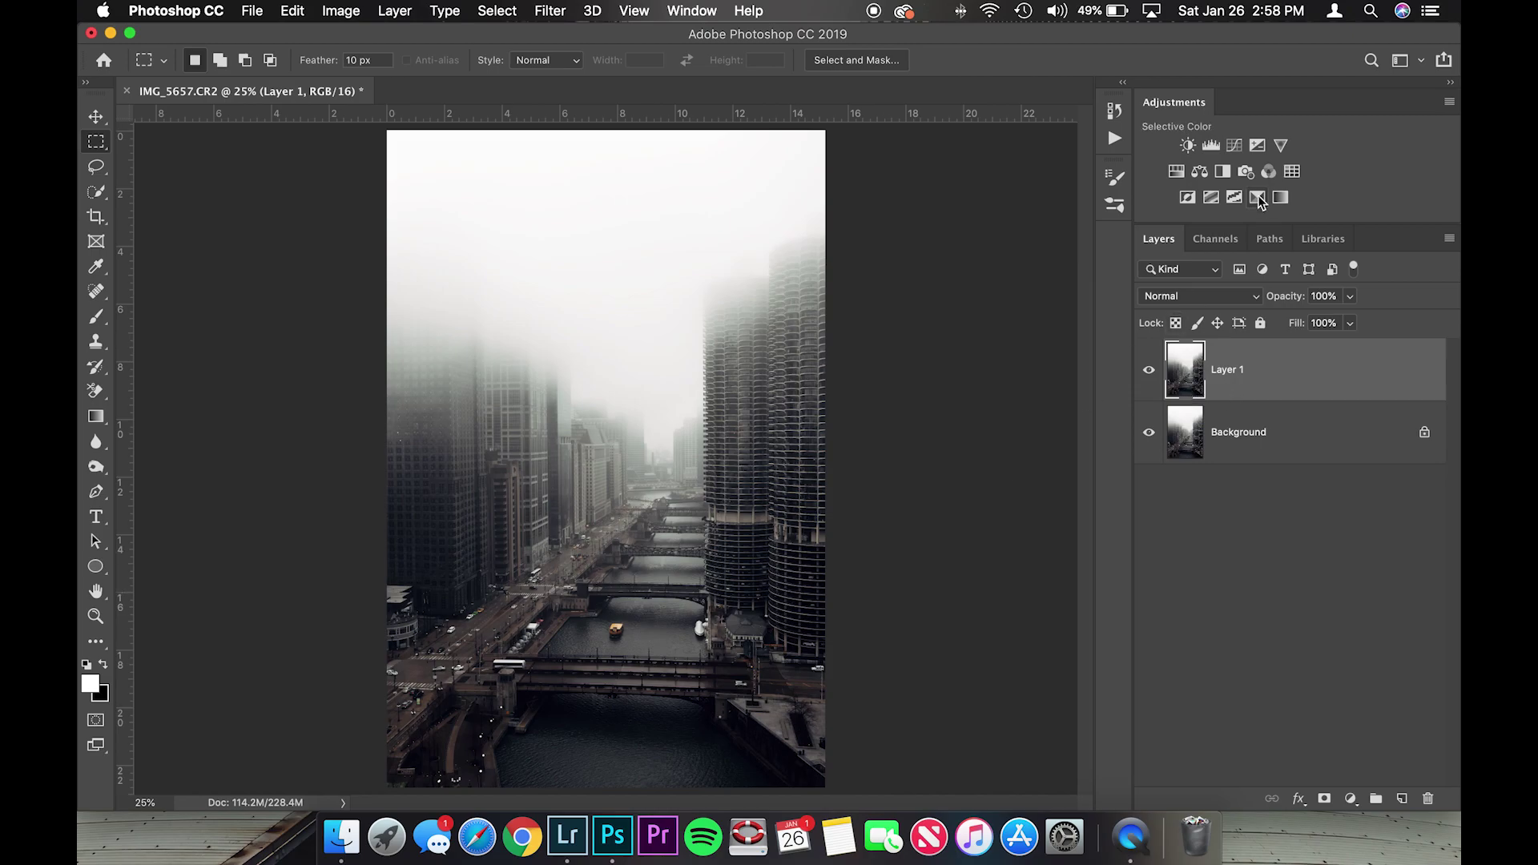
# Add a Brightness/Contrast adjustment layer with Brightness at 15 and a slightly raised Contrast
pyautogui.click(1188, 145)
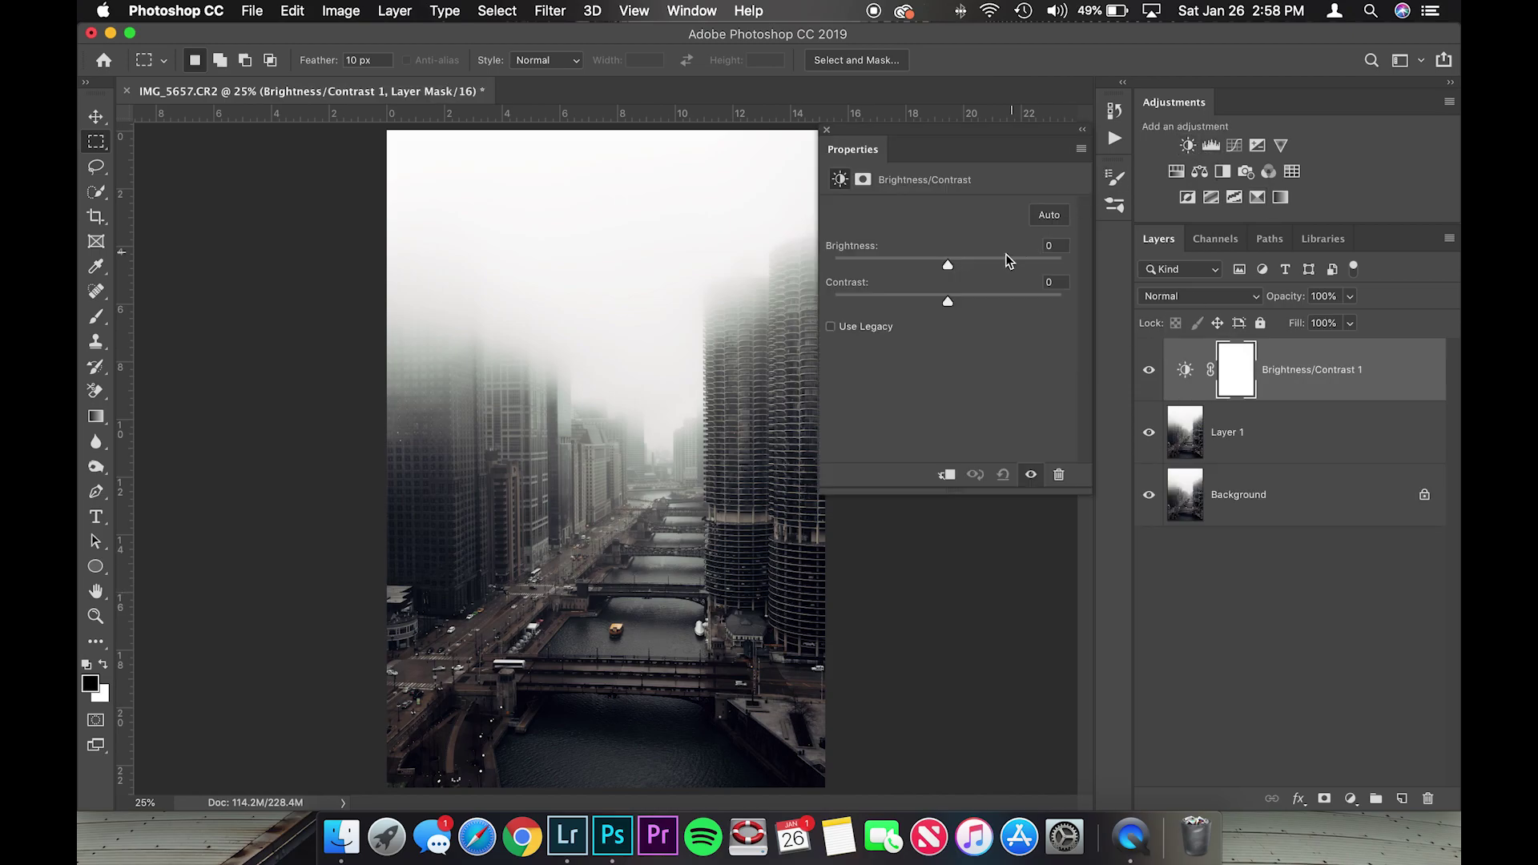
pyautogui.moveTo(950, 266); pyautogui.dragTo(959, 266)
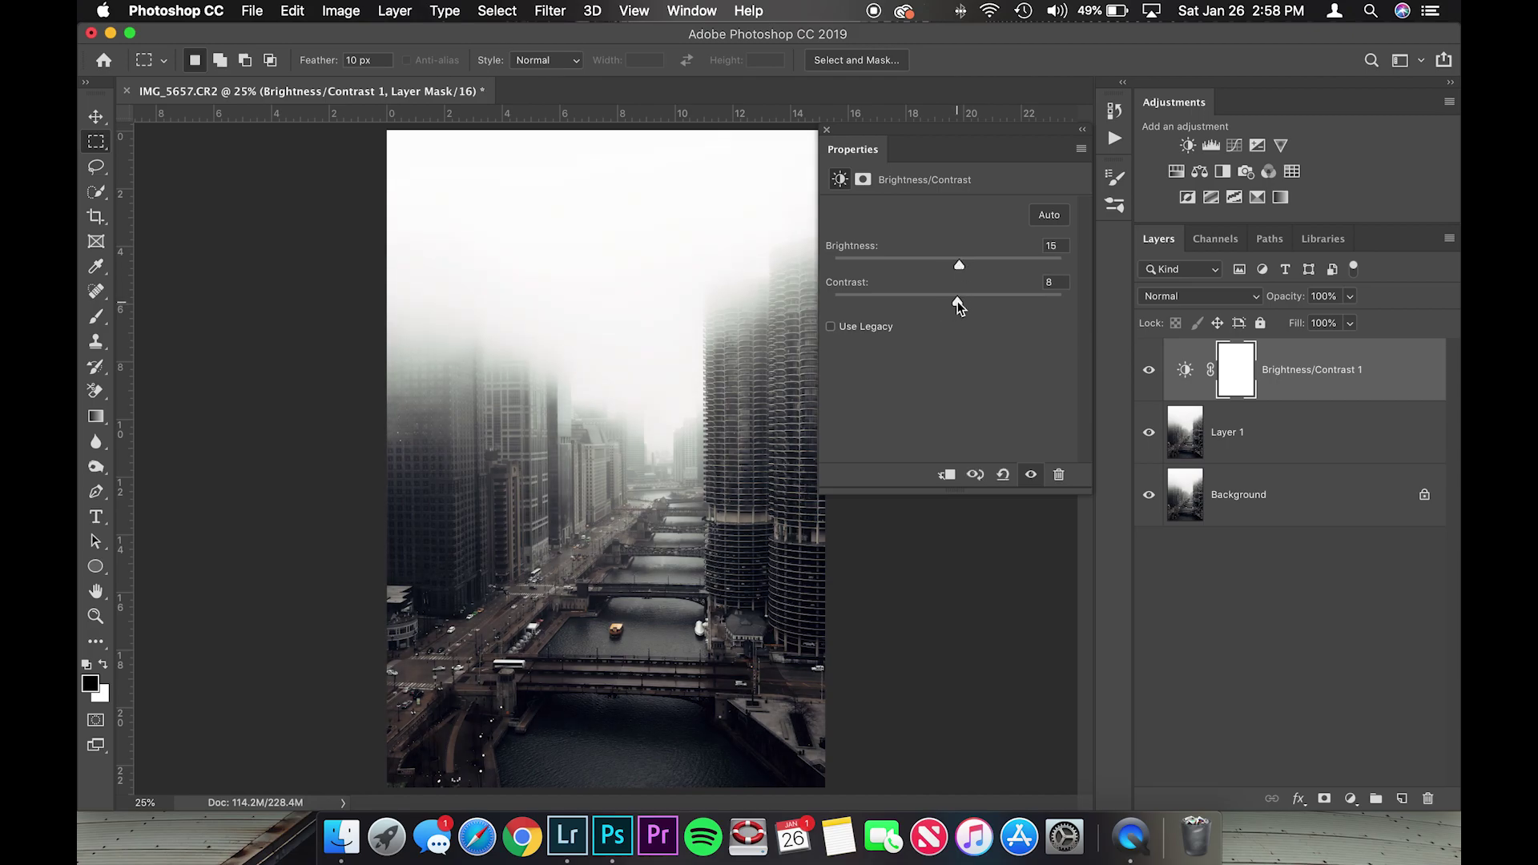
pyautogui.moveTo(957, 303); pyautogui.dragTo(960, 300)
# Add a Color Balance adjustment layer with Yellow–Blue at +5 for Midtones, +2 for Highlights and +1 for Shadows
pyautogui.click(1199, 173)
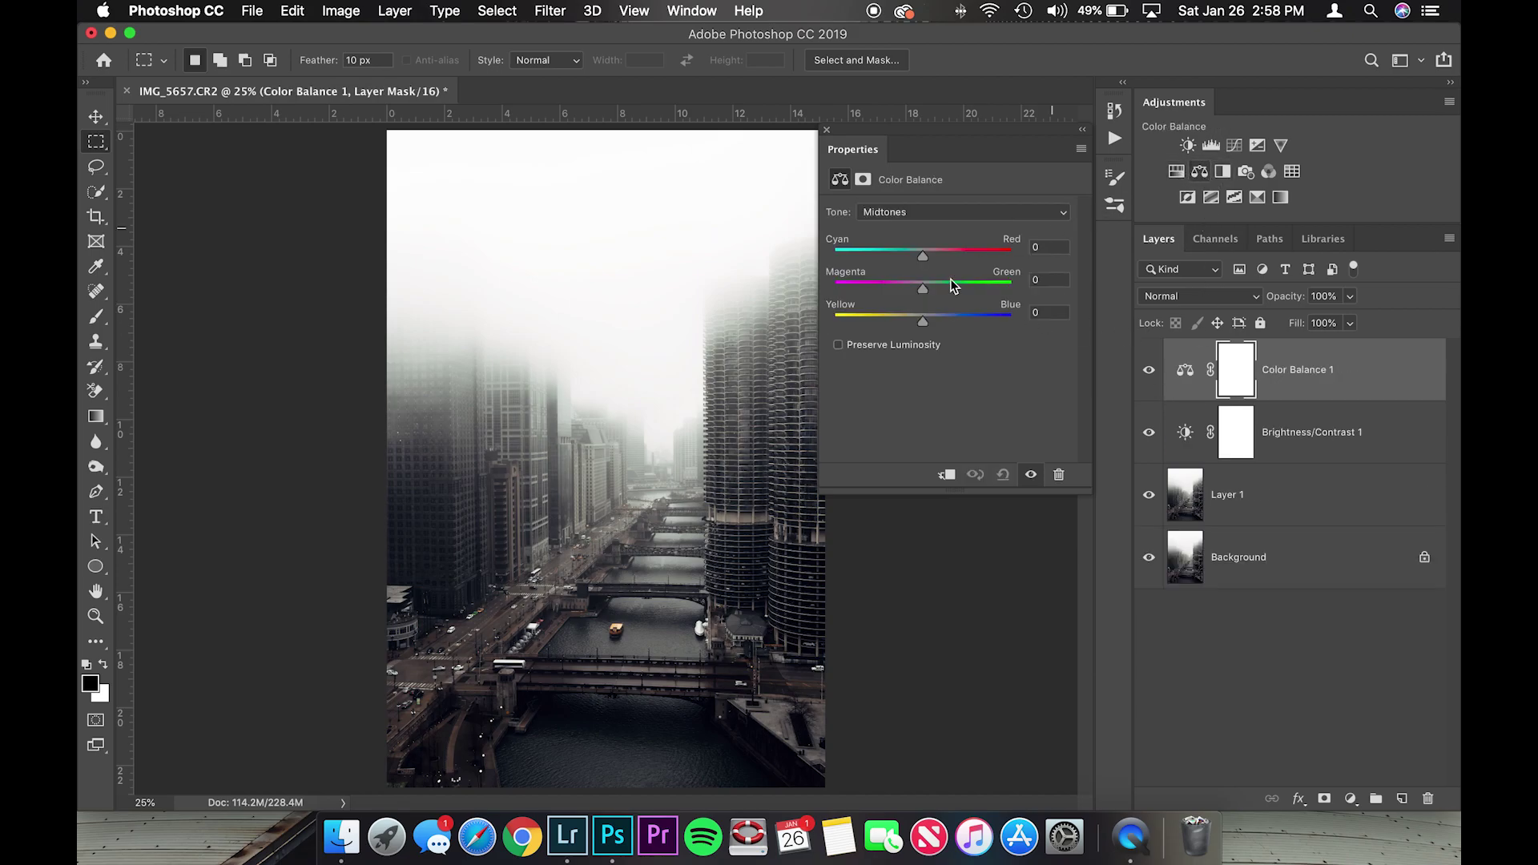
pyautogui.moveTo(922, 316); pyautogui.dragTo(930, 322)
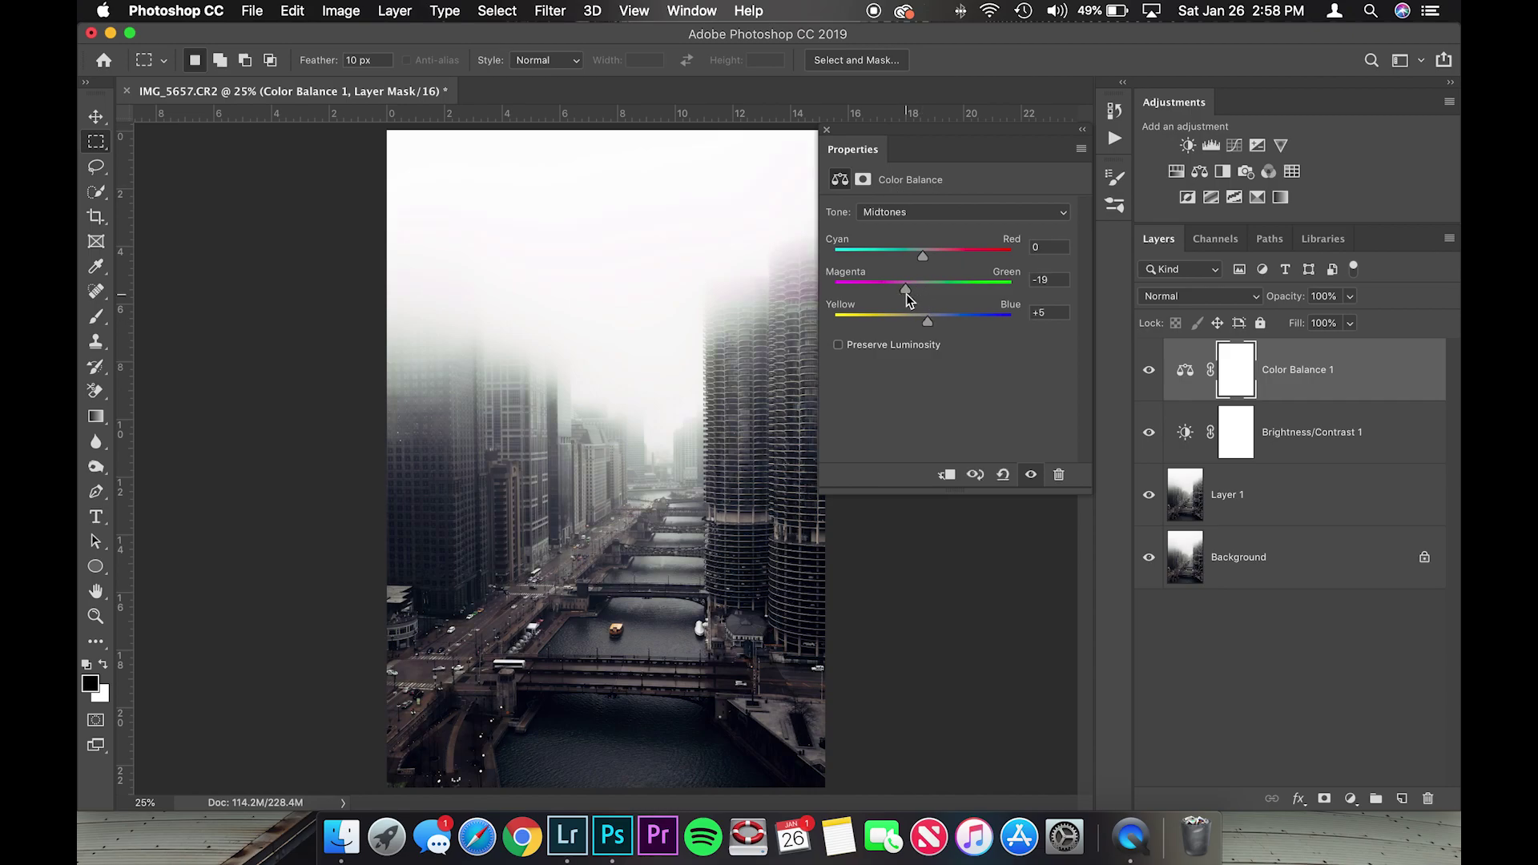
pyautogui.click(961, 211)
pyautogui.click(889, 228)
pyautogui.moveTo(924, 321); pyautogui.dragTo(931, 319)
pyautogui.moveTo(919, 319); pyautogui.dragTo(925, 317)
pyautogui.click(922, 211)
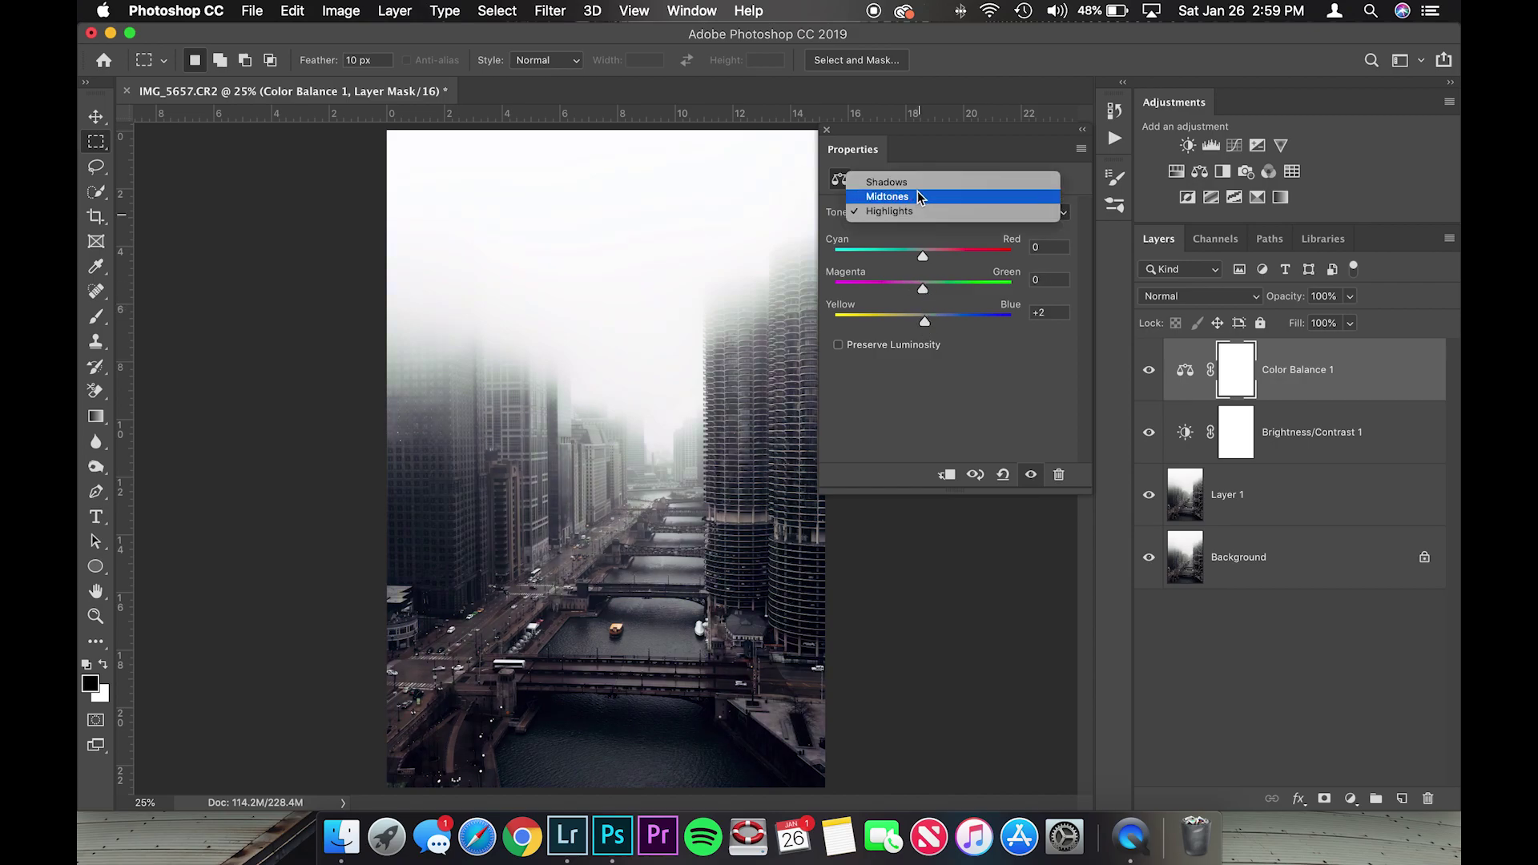
pyautogui.click(918, 184)
pyautogui.moveTo(921, 324); pyautogui.dragTo(927, 330)
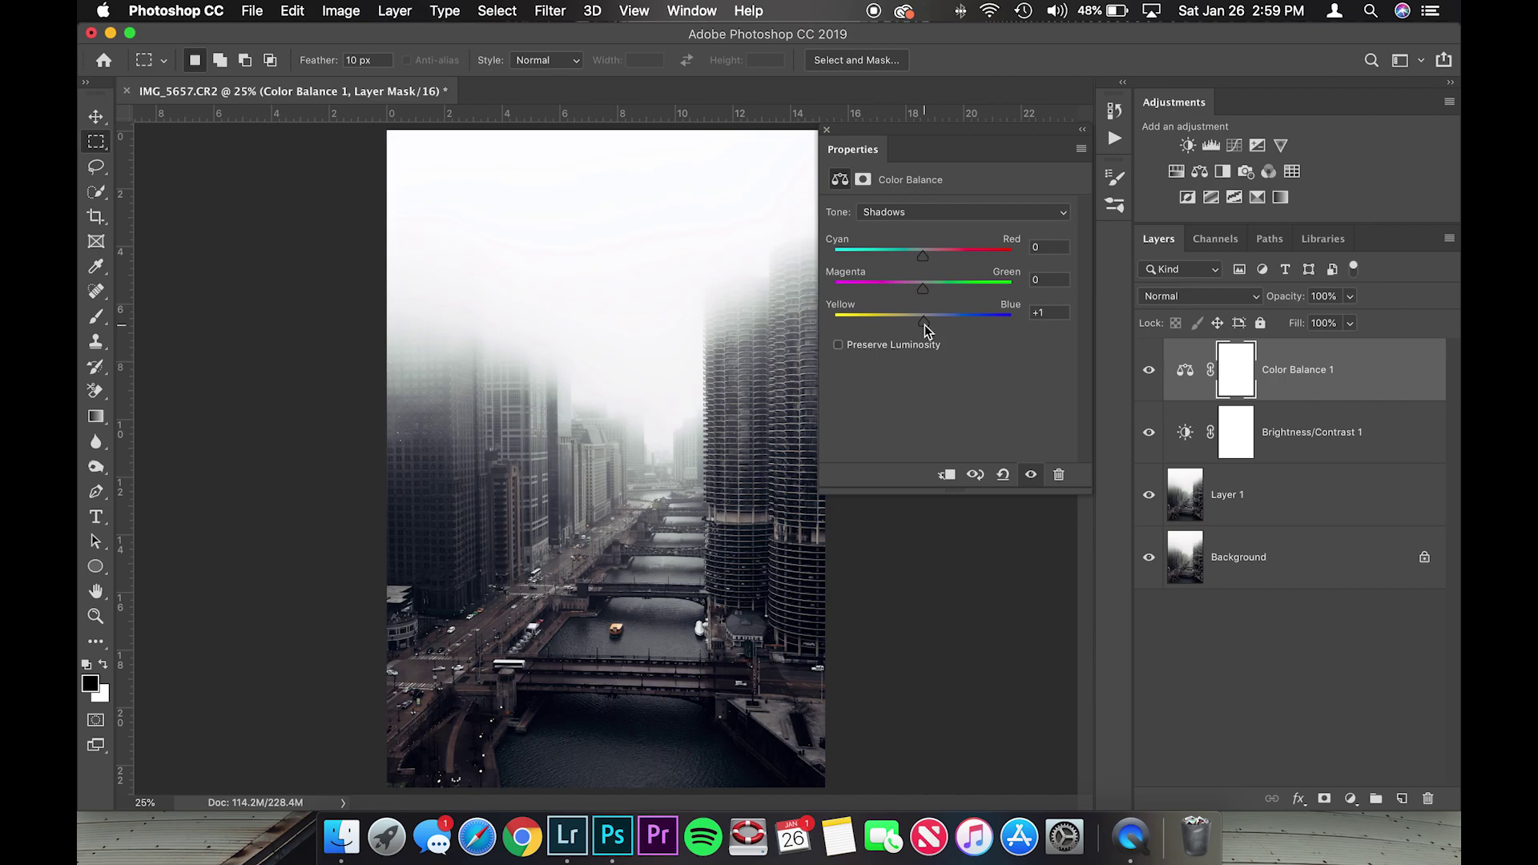
# Add a Color Lookup adjustment layer using the FoggyNight.3DL LUT, at 10% opacity and in Soft Light blend mode
pyautogui.click(1291, 173)
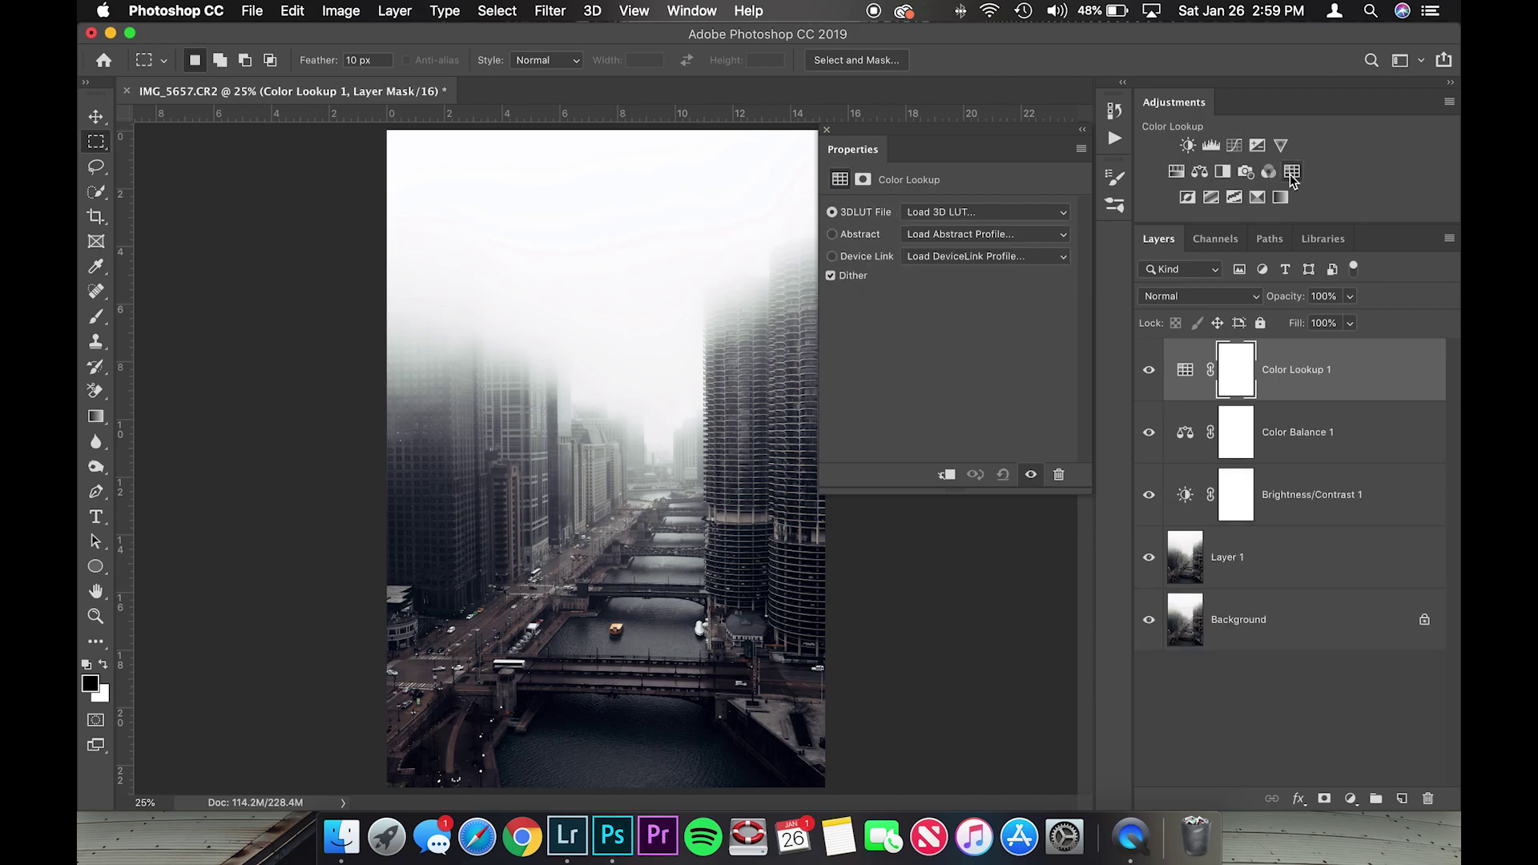
pyautogui.click(977, 213)
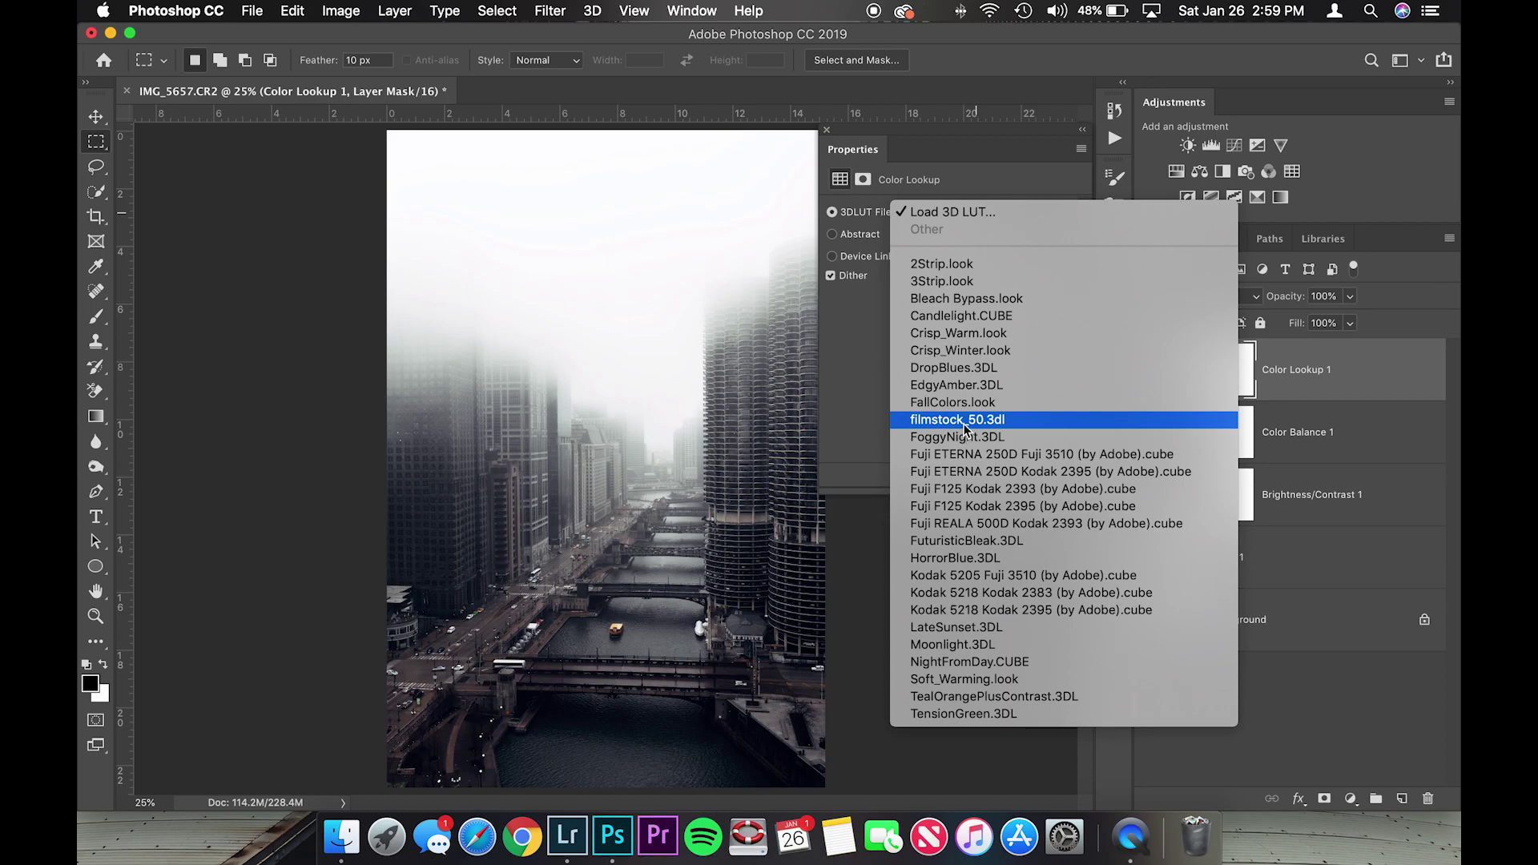
pyautogui.click(964, 225)
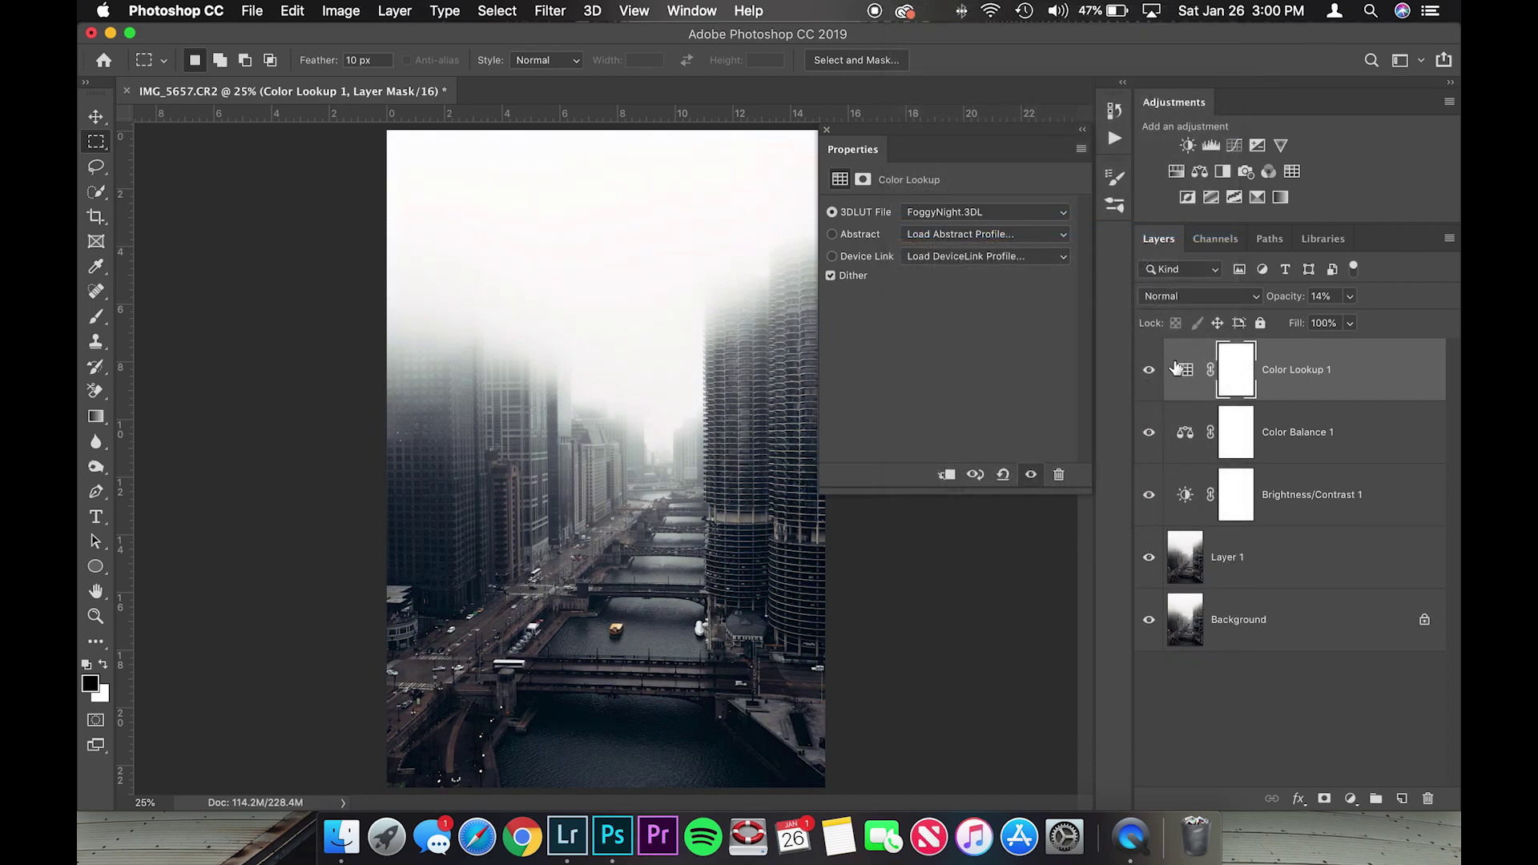
pyautogui.click(1149, 369)
pyautogui.click(1149, 370)
pyautogui.click(1348, 297)
pyautogui.moveTo(1353, 321)
pyautogui.mouseDown()
pyautogui.moveTo(1456, 321)
pyautogui.moveTo(1347, 330)
pyautogui.mouseUp()
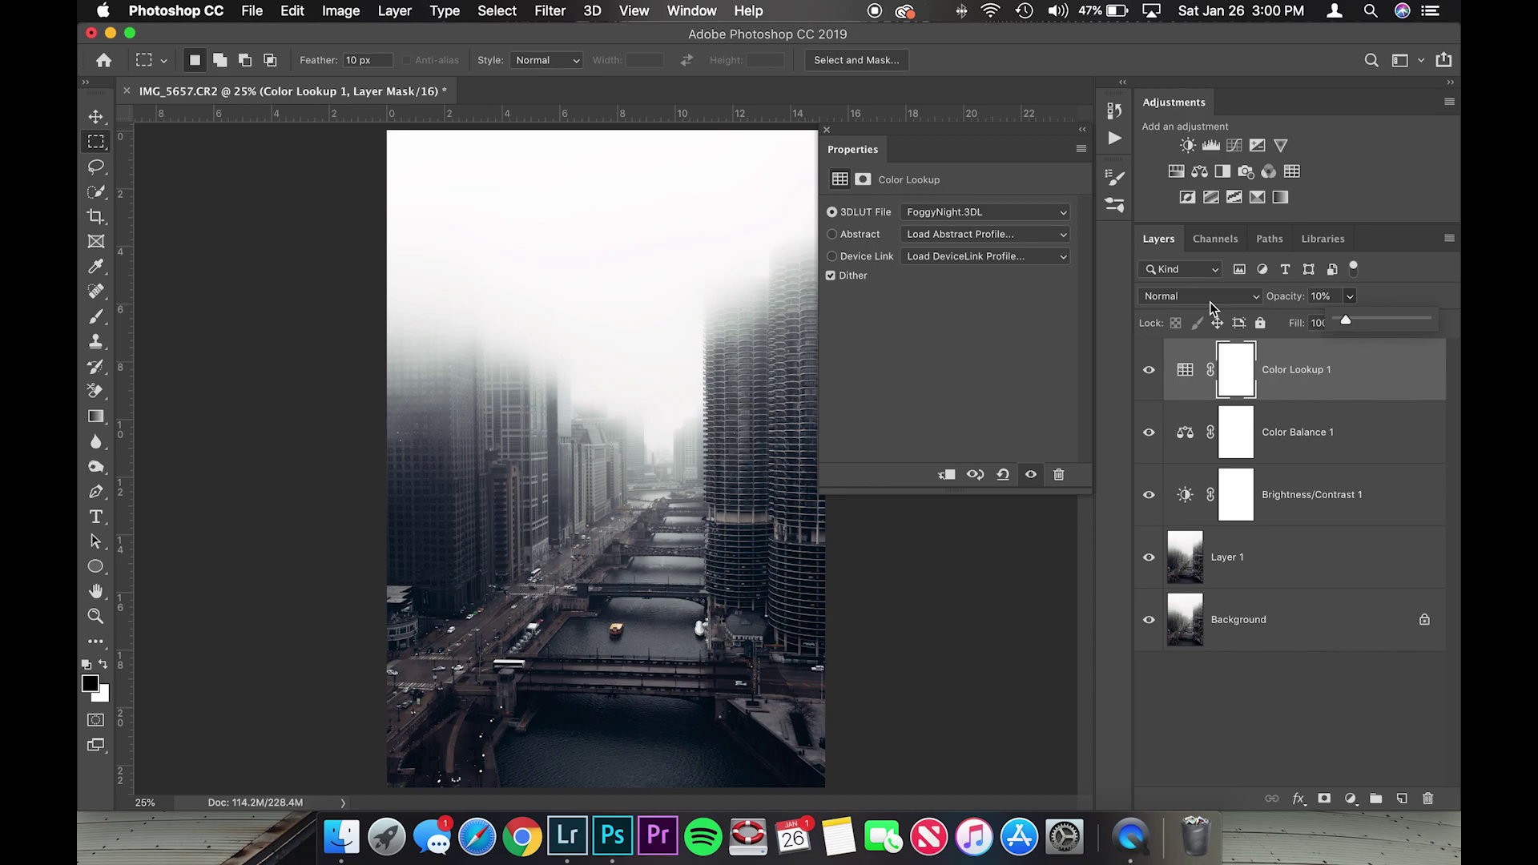
pyautogui.click(1209, 301)
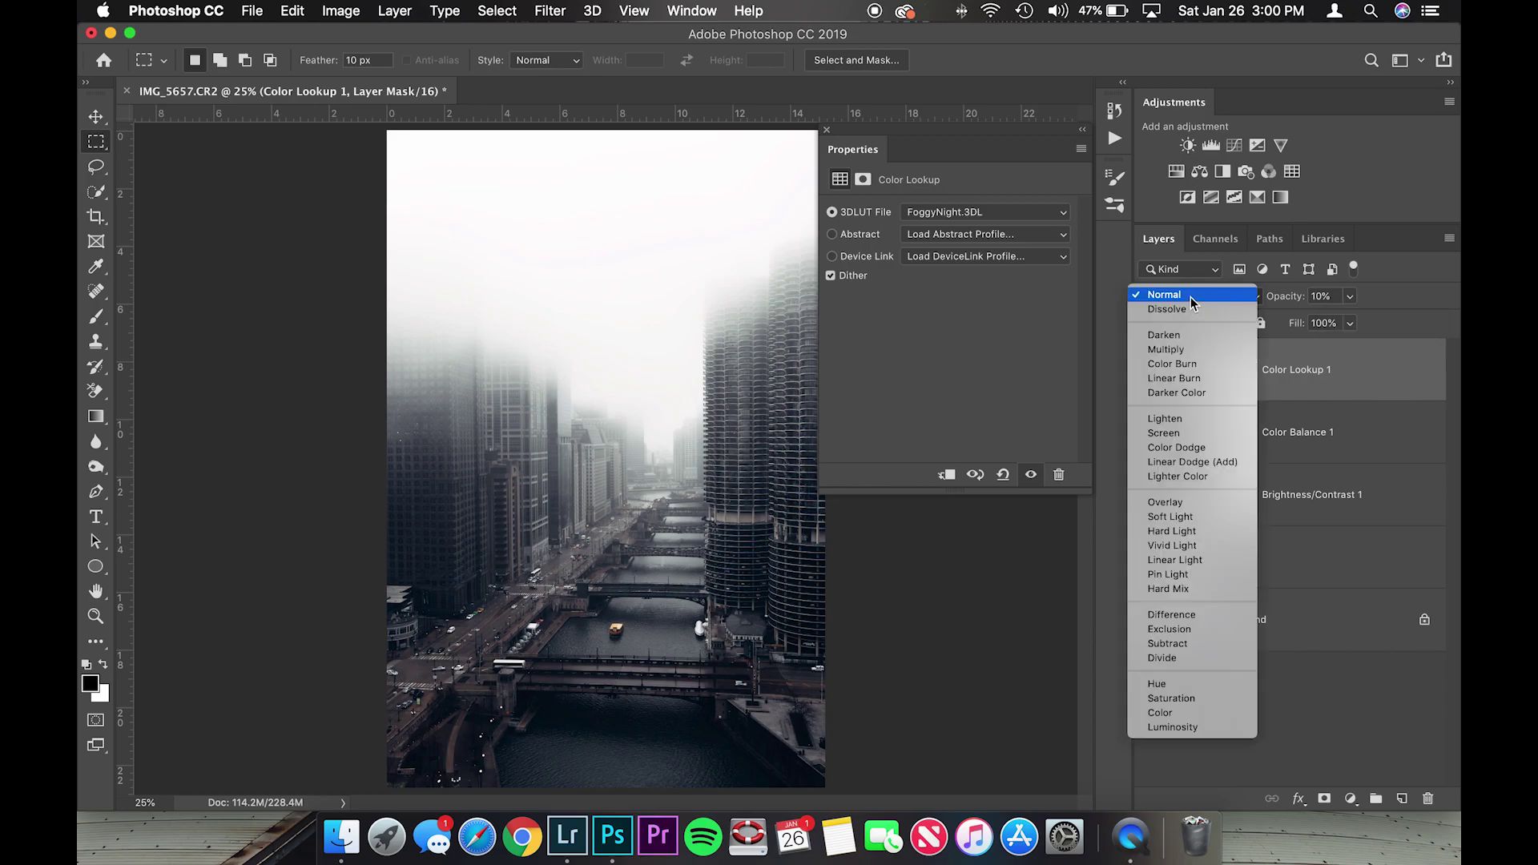
pyautogui.click(1170, 516)
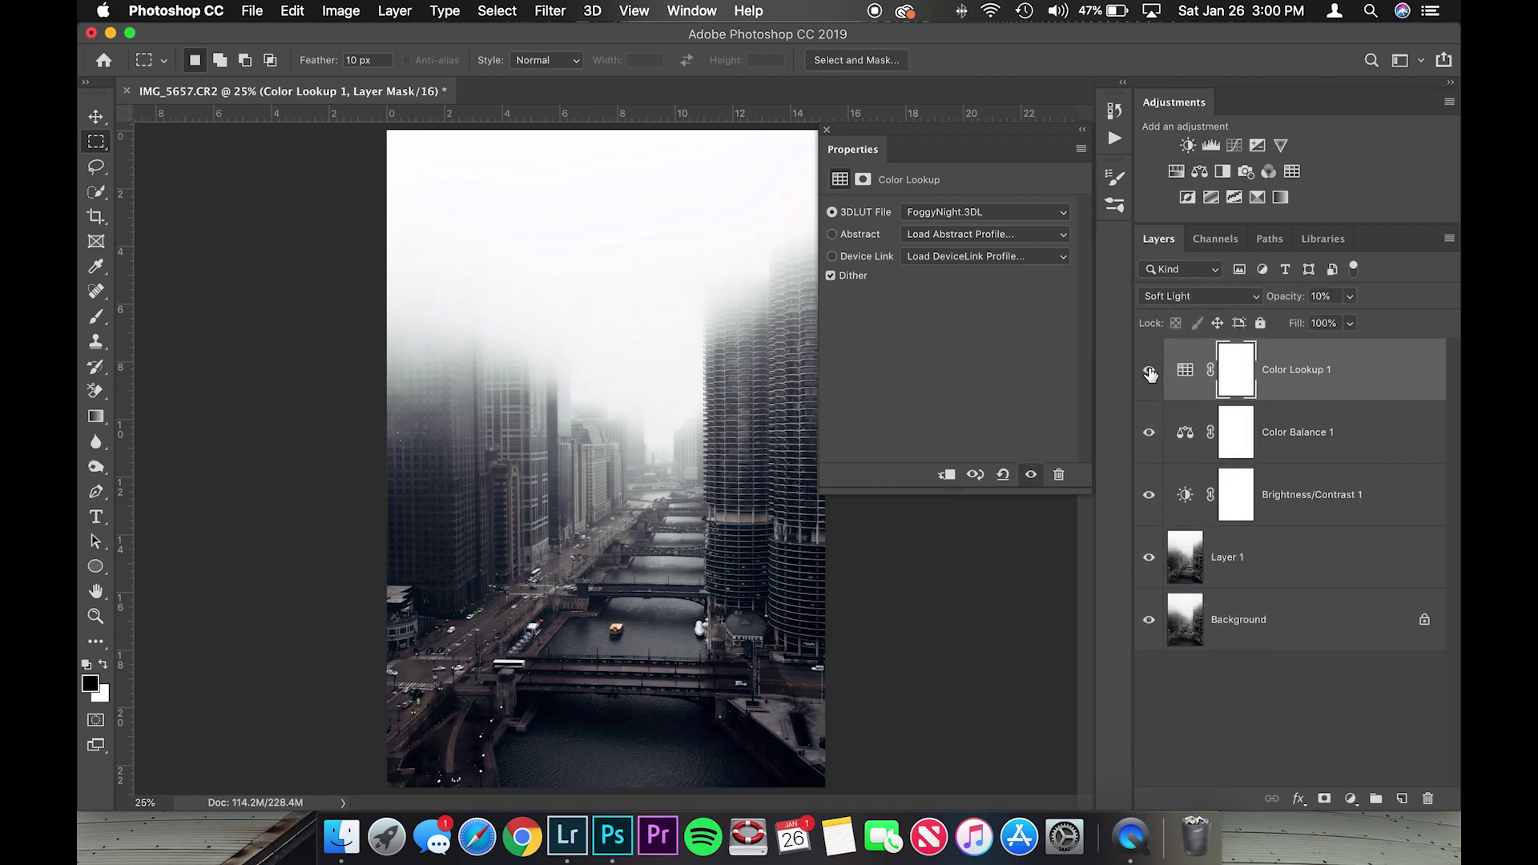
# Add a Curves adjustment layer with shadow, midtone and highlight points, slightly darkening the shadows, and compare with and without it
pyautogui.click(1233, 145)
pyautogui.moveTo(873, 444); pyautogui.dragTo(919, 400)
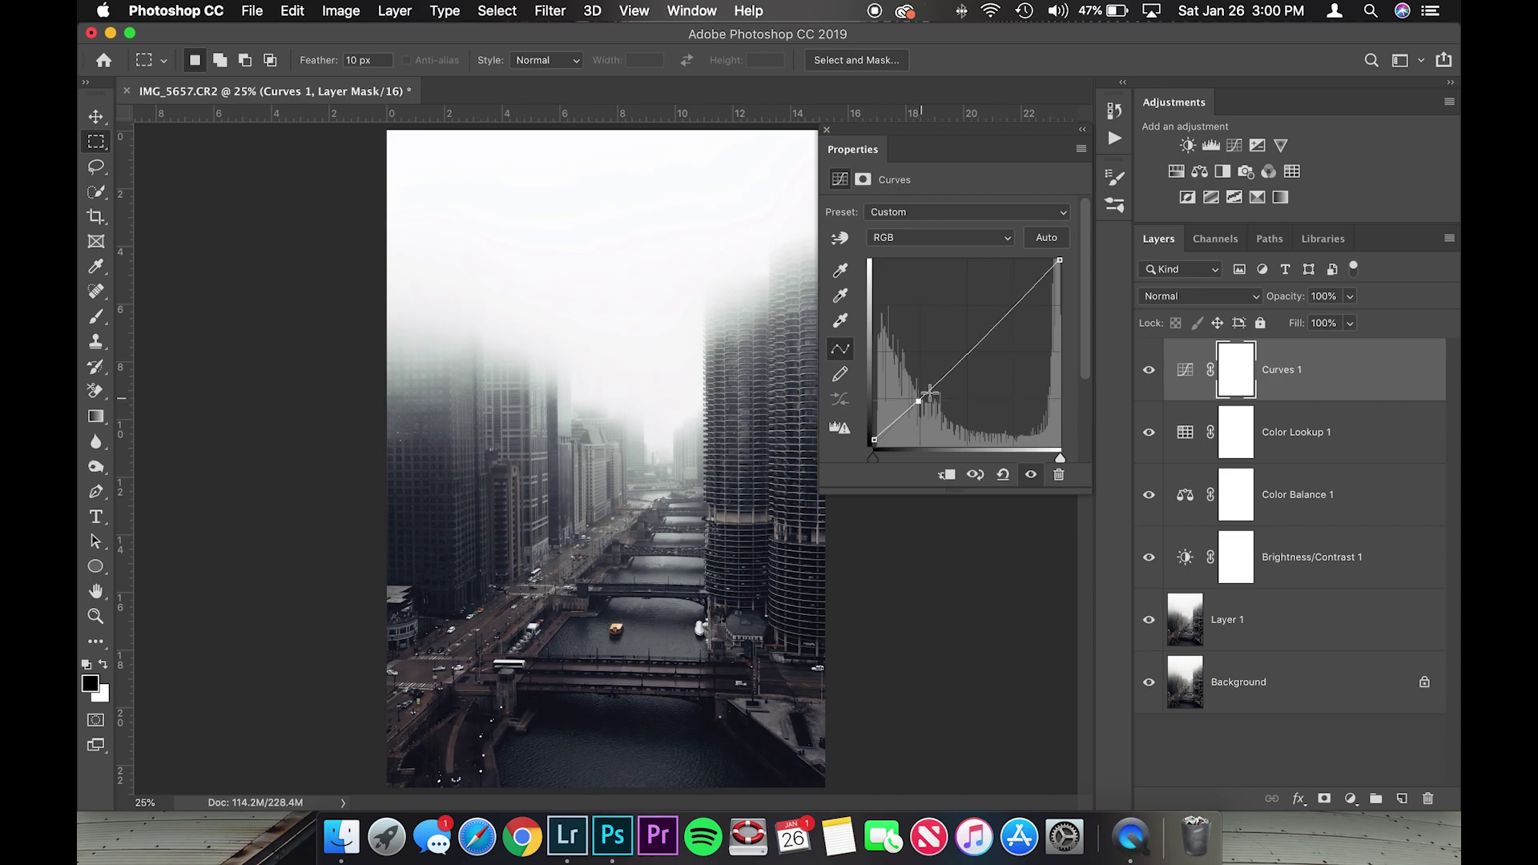
pyautogui.moveTo(1012, 307); pyautogui.dragTo(1012, 306)
pyautogui.click(965, 352)
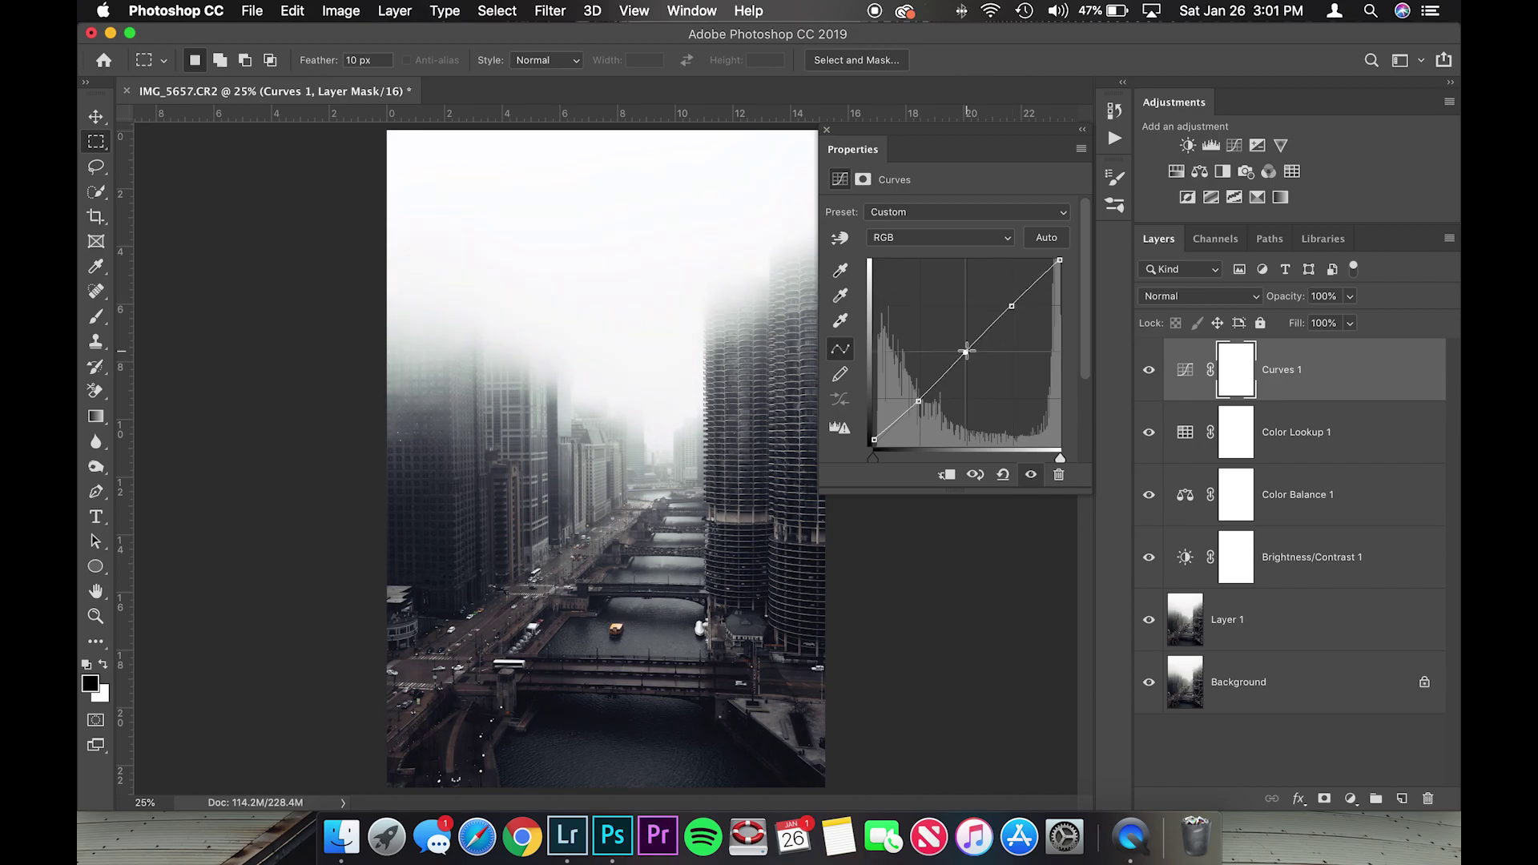
pyautogui.click(1149, 370)
pyautogui.click(1148, 371)
pyautogui.click(1149, 371)
pyautogui.click(1148, 371)
# Add a Selective Color adjustment for Yellows with Cyan −25, Magenta −25, Yellow +65 and Black +10, and compare its effect on the boat
pyautogui.press('super+1')
pyautogui.click(1257, 198)
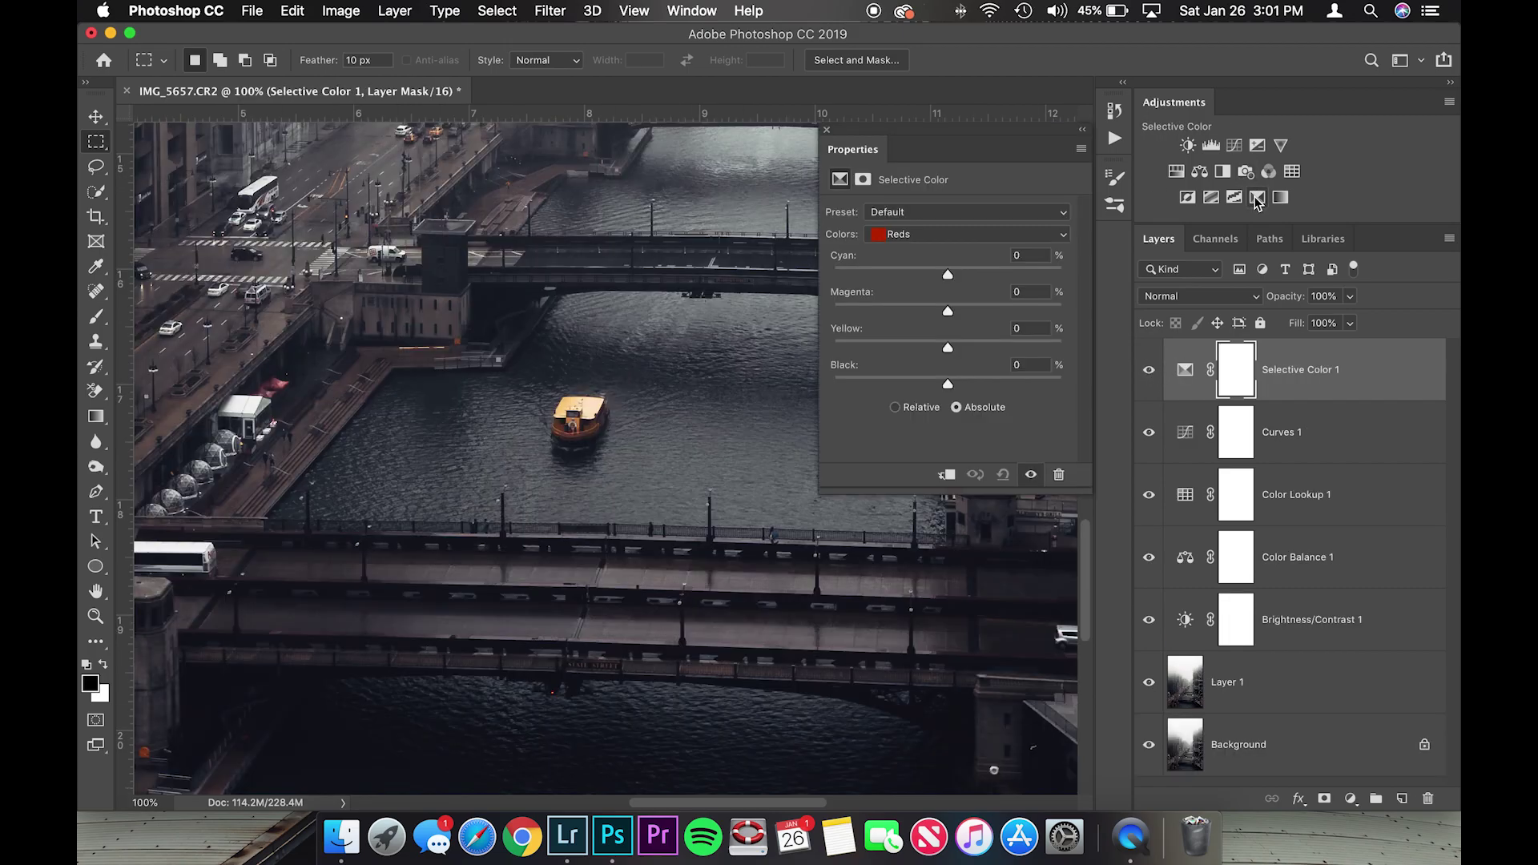
pyautogui.click(885, 234)
pyautogui.click(925, 253)
pyautogui.moveTo(947, 275); pyautogui.dragTo(1023, 350)
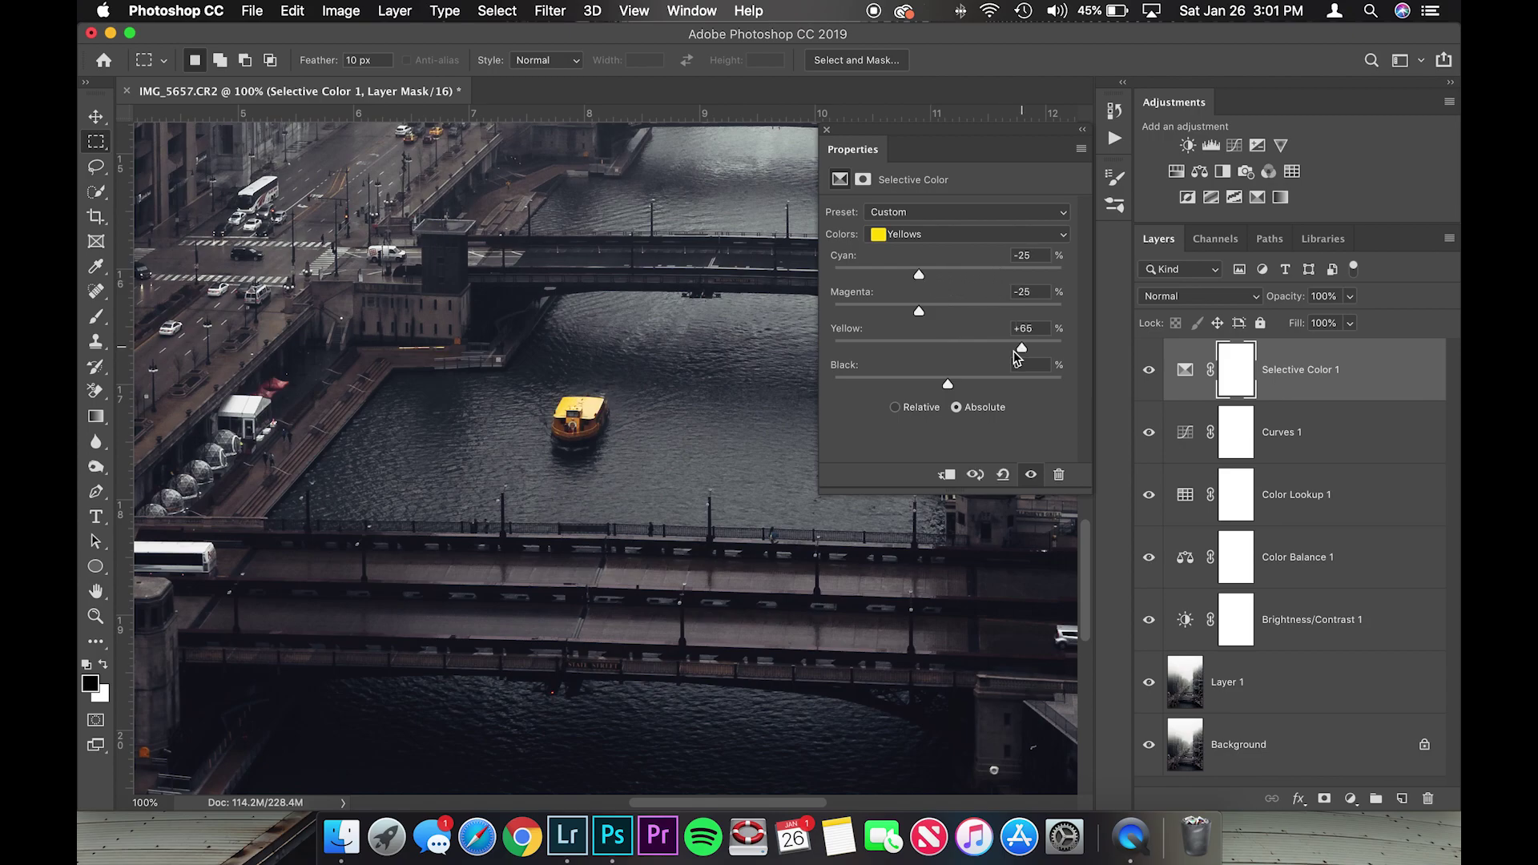
pyautogui.moveTo(947, 385)
pyautogui.mouseDown()
pyautogui.moveTo(915, 390)
pyautogui.moveTo(959, 385)
pyautogui.mouseUp()
pyautogui.click(1147, 371)
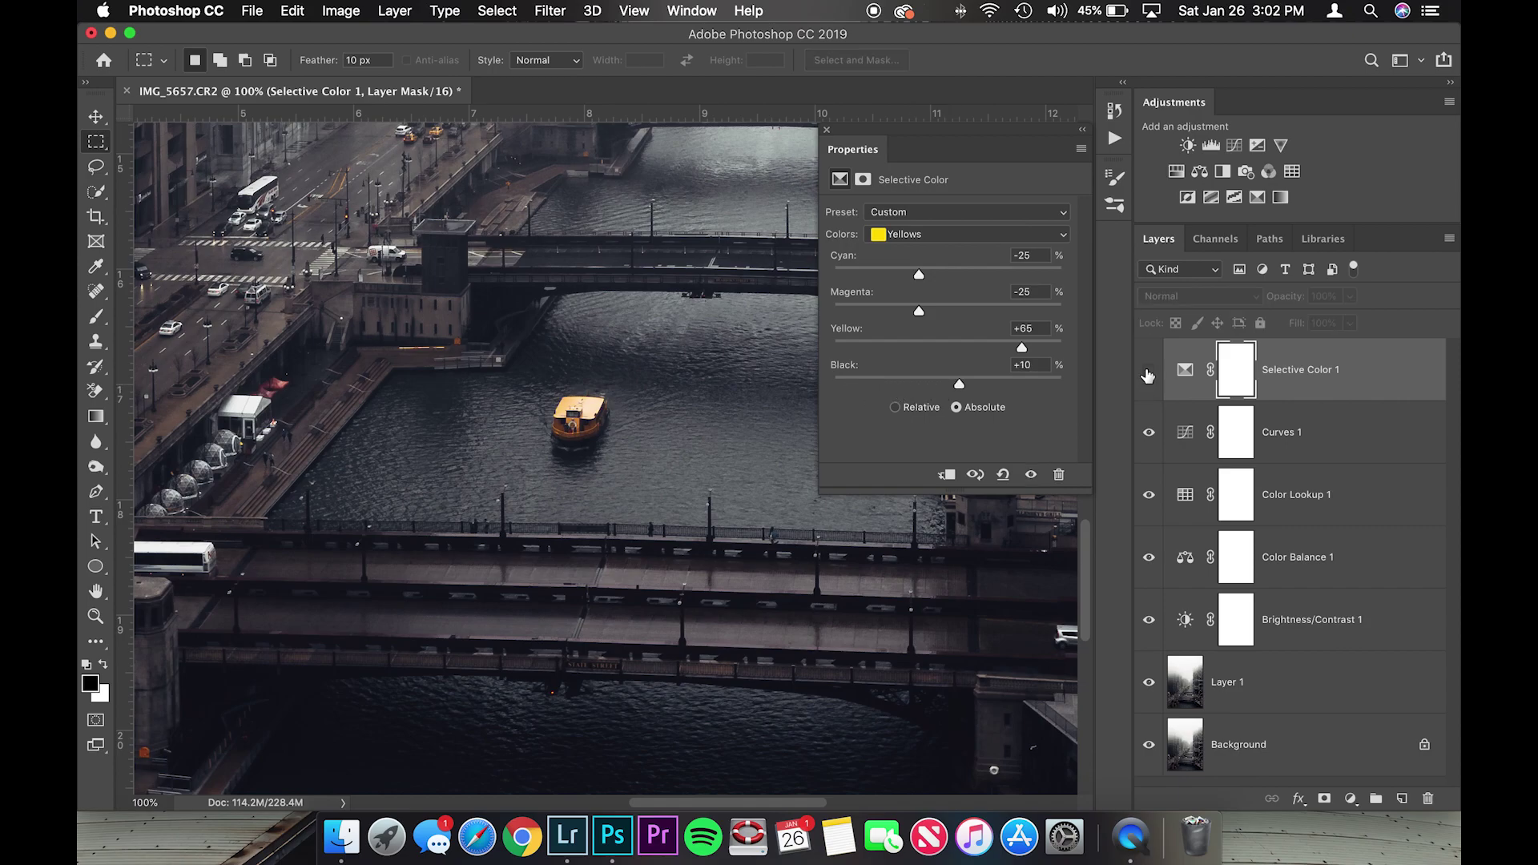
pyautogui.click(1148, 373)
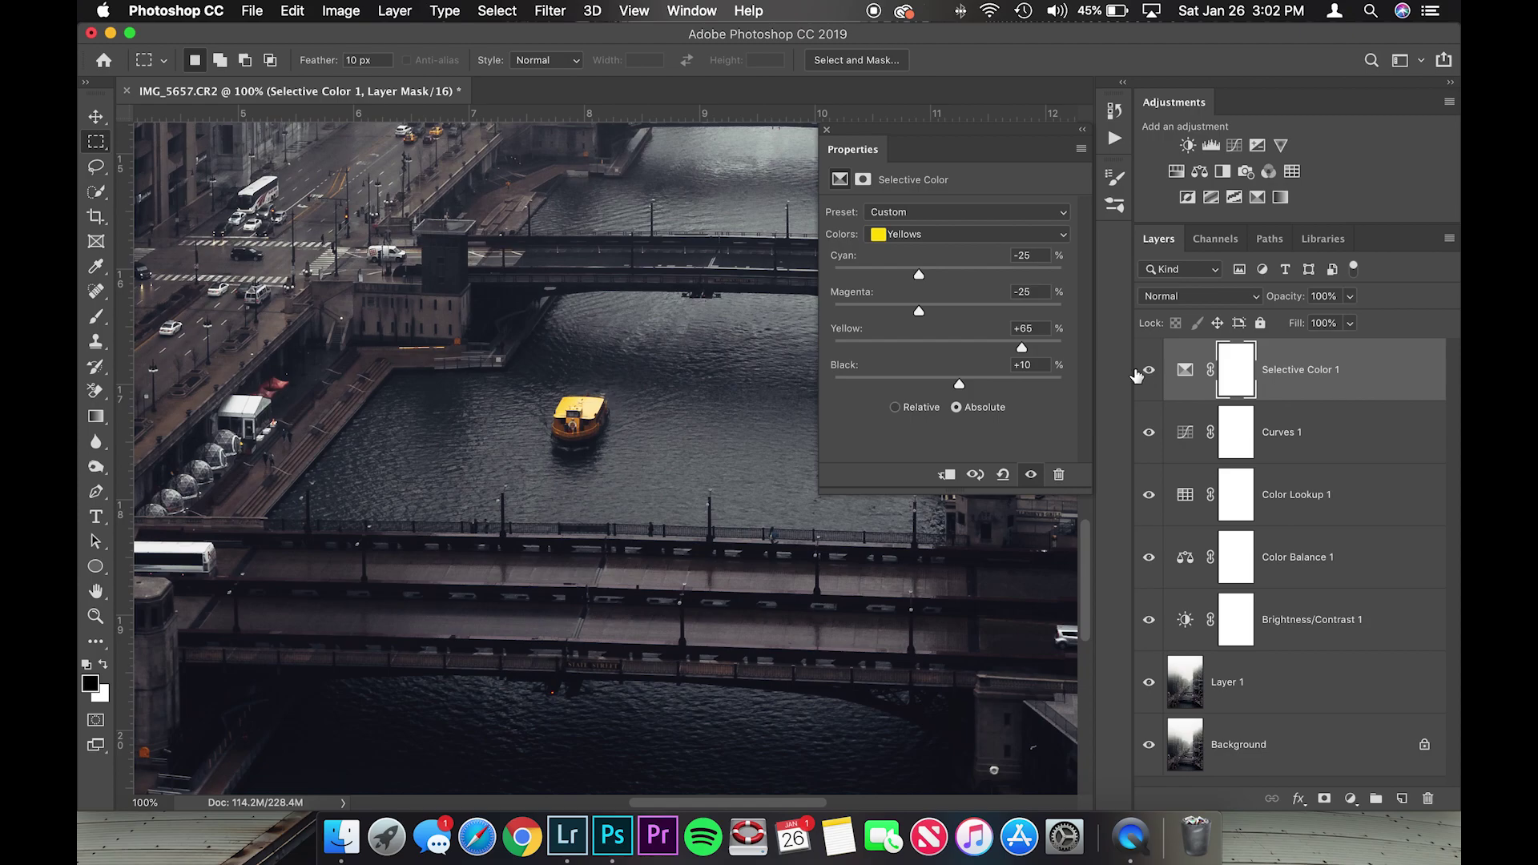
# Invert the Selective Color layer mask to black and set the Brush tool's flow to 100%
pyautogui.press('super+0')
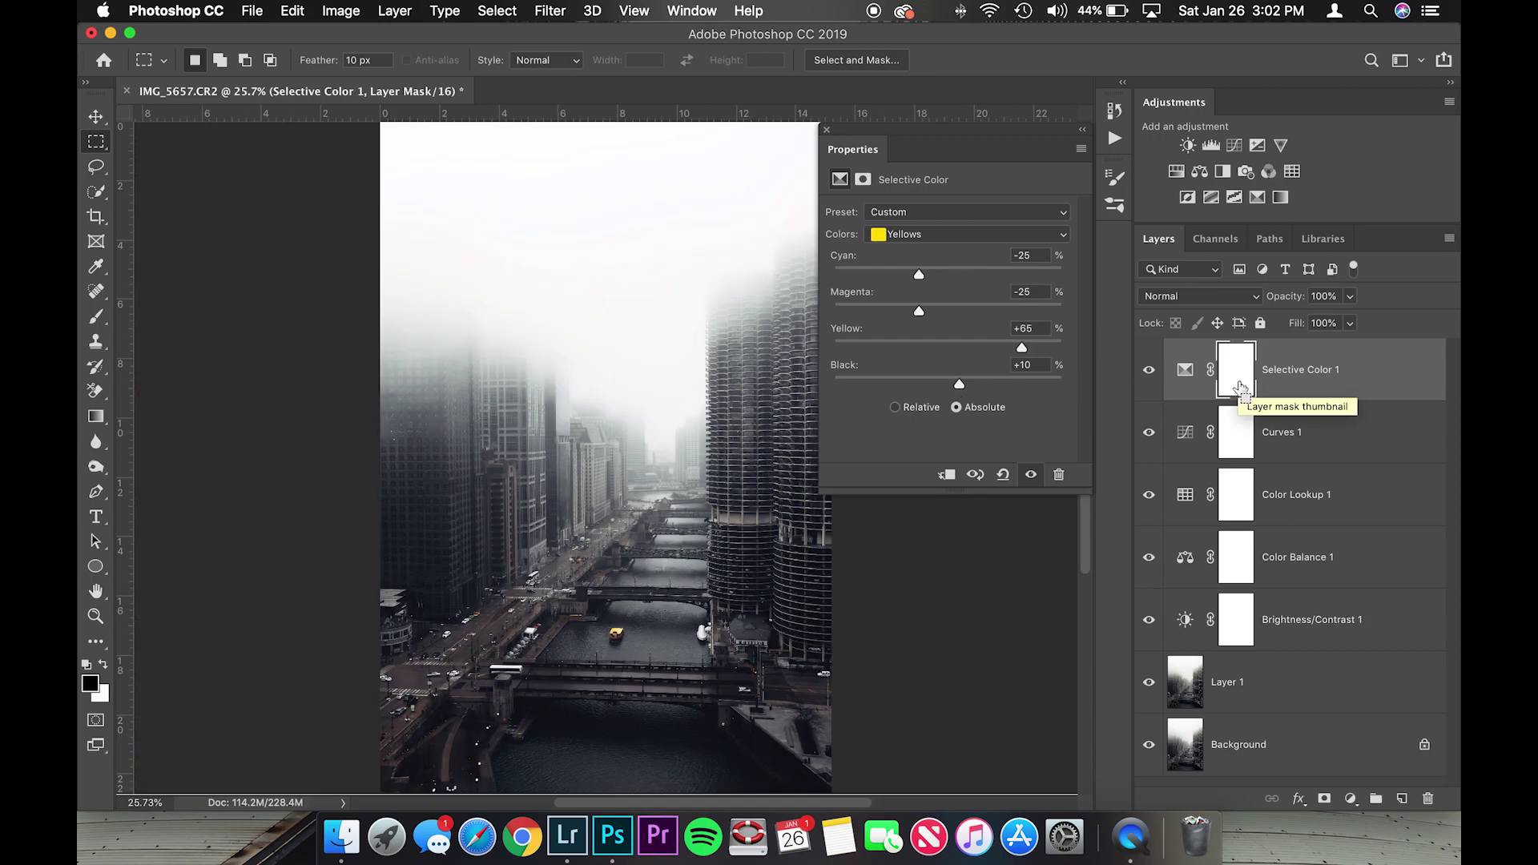
pyautogui.press('super+i')
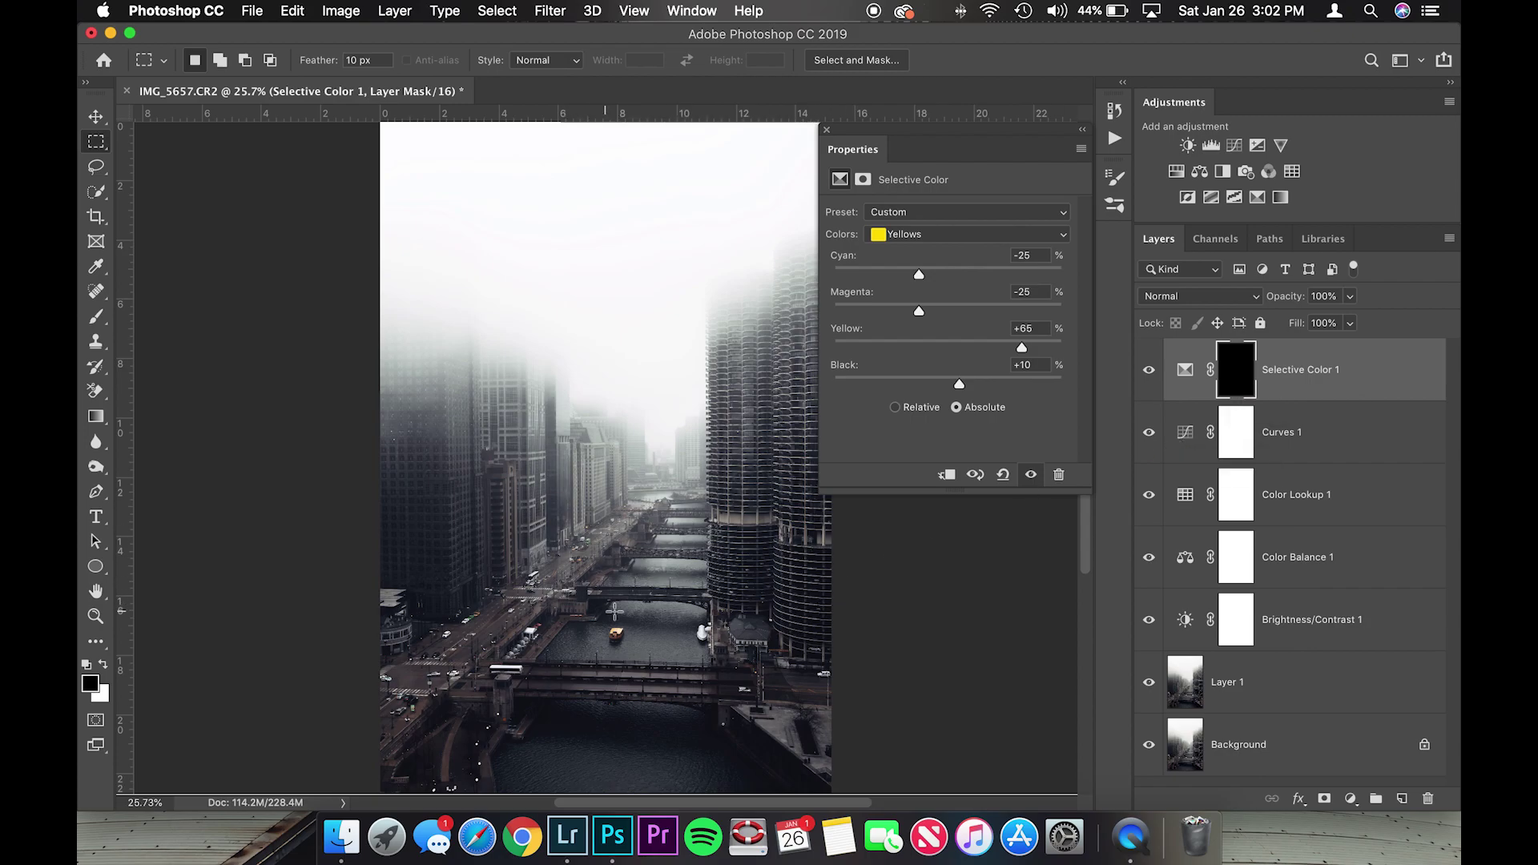
pyautogui.click(96, 316)
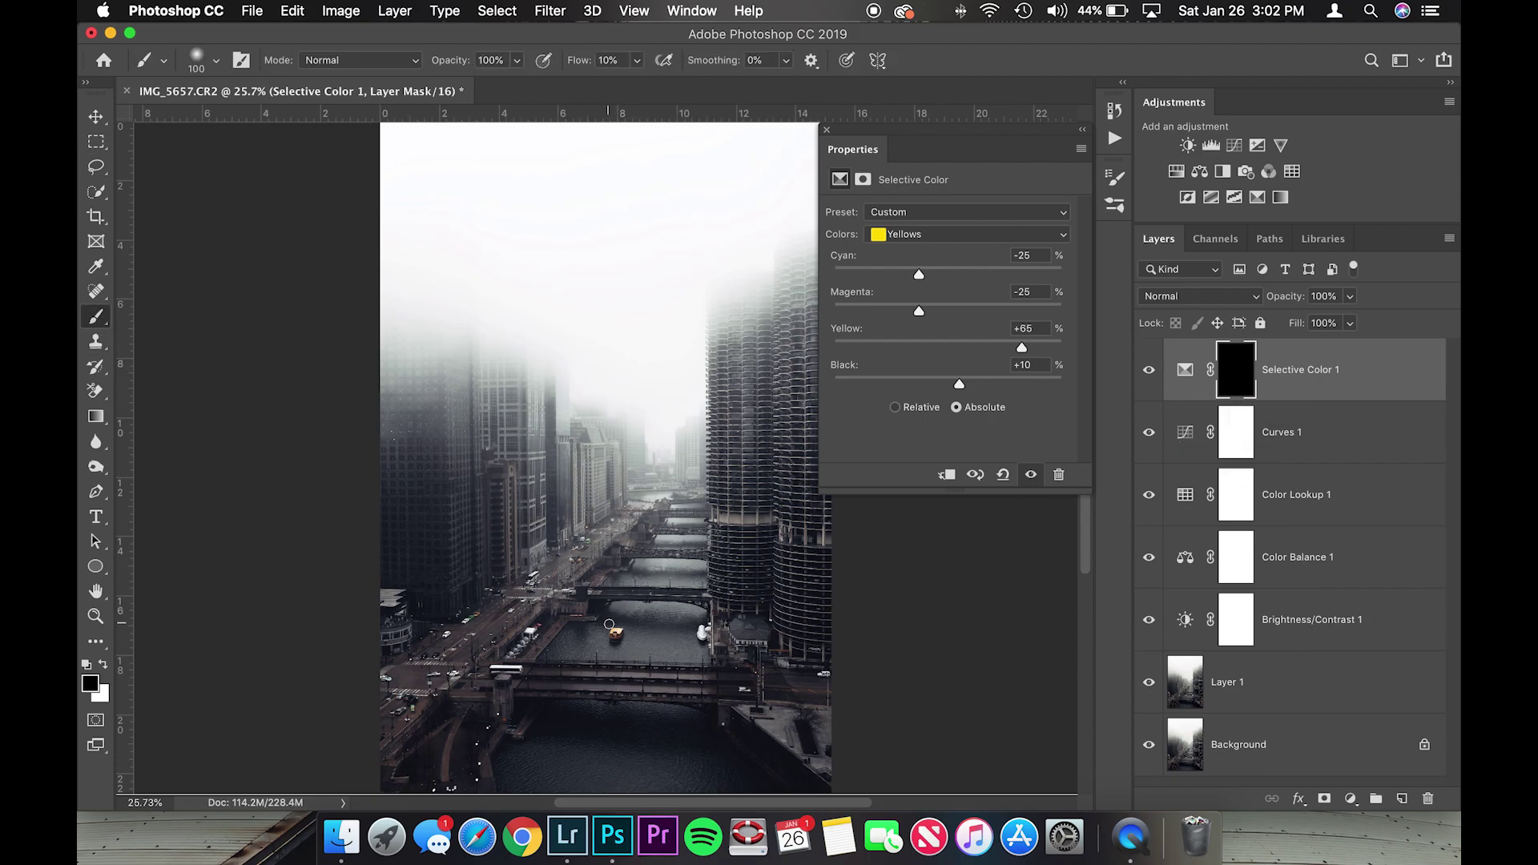
pyautogui.click(637, 60)
pyautogui.moveTo(639, 83); pyautogui.dragTo(753, 94)
# Paint white on the Selective Color mask over the yellow boat to reveal the adjustment there, and compare with and without it
pyautogui.press('super+1')
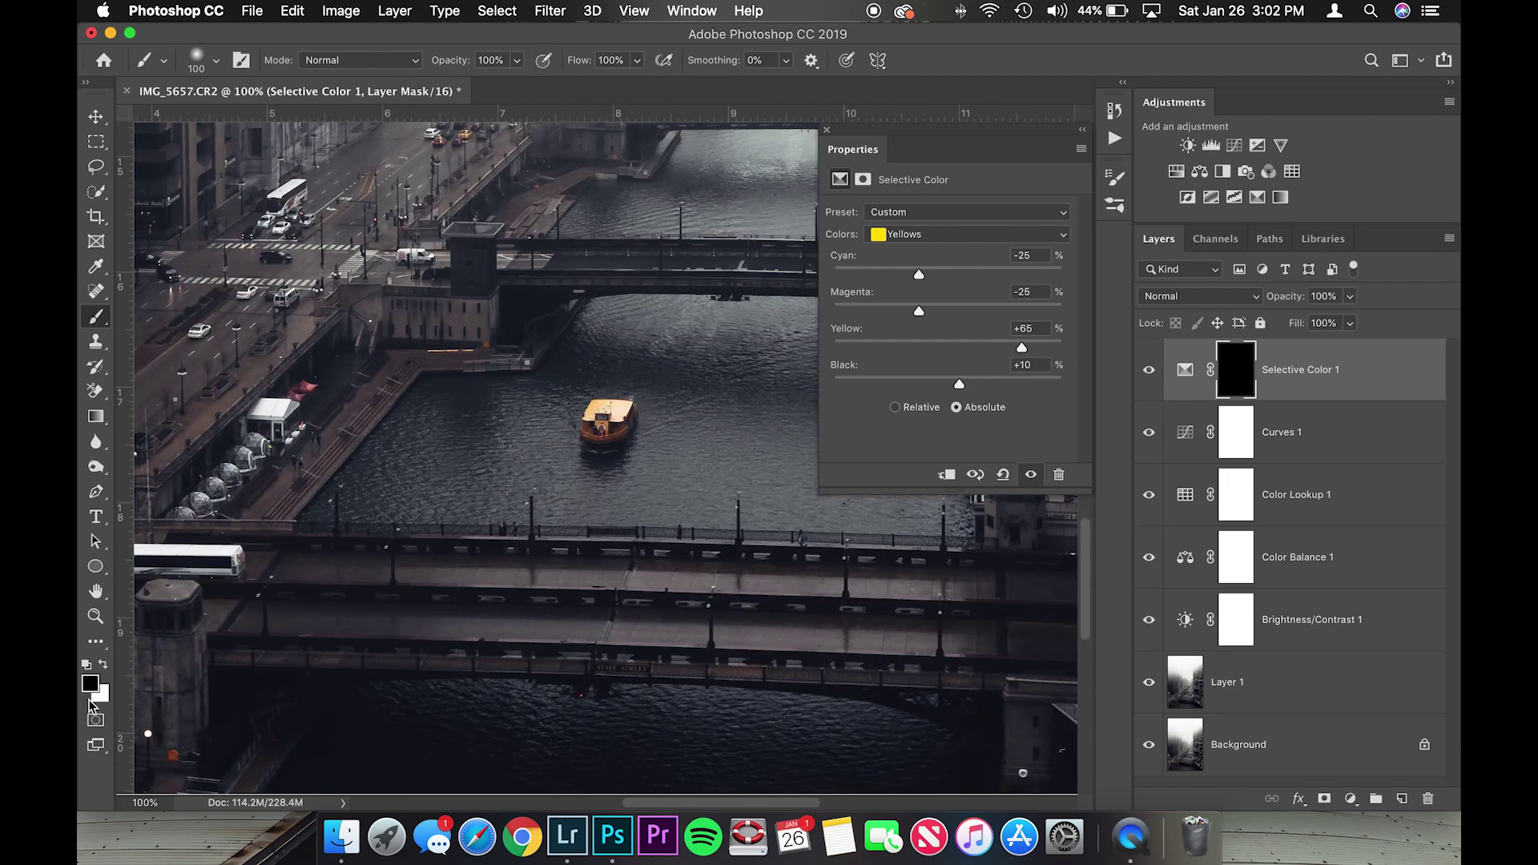
pyautogui.press('x')
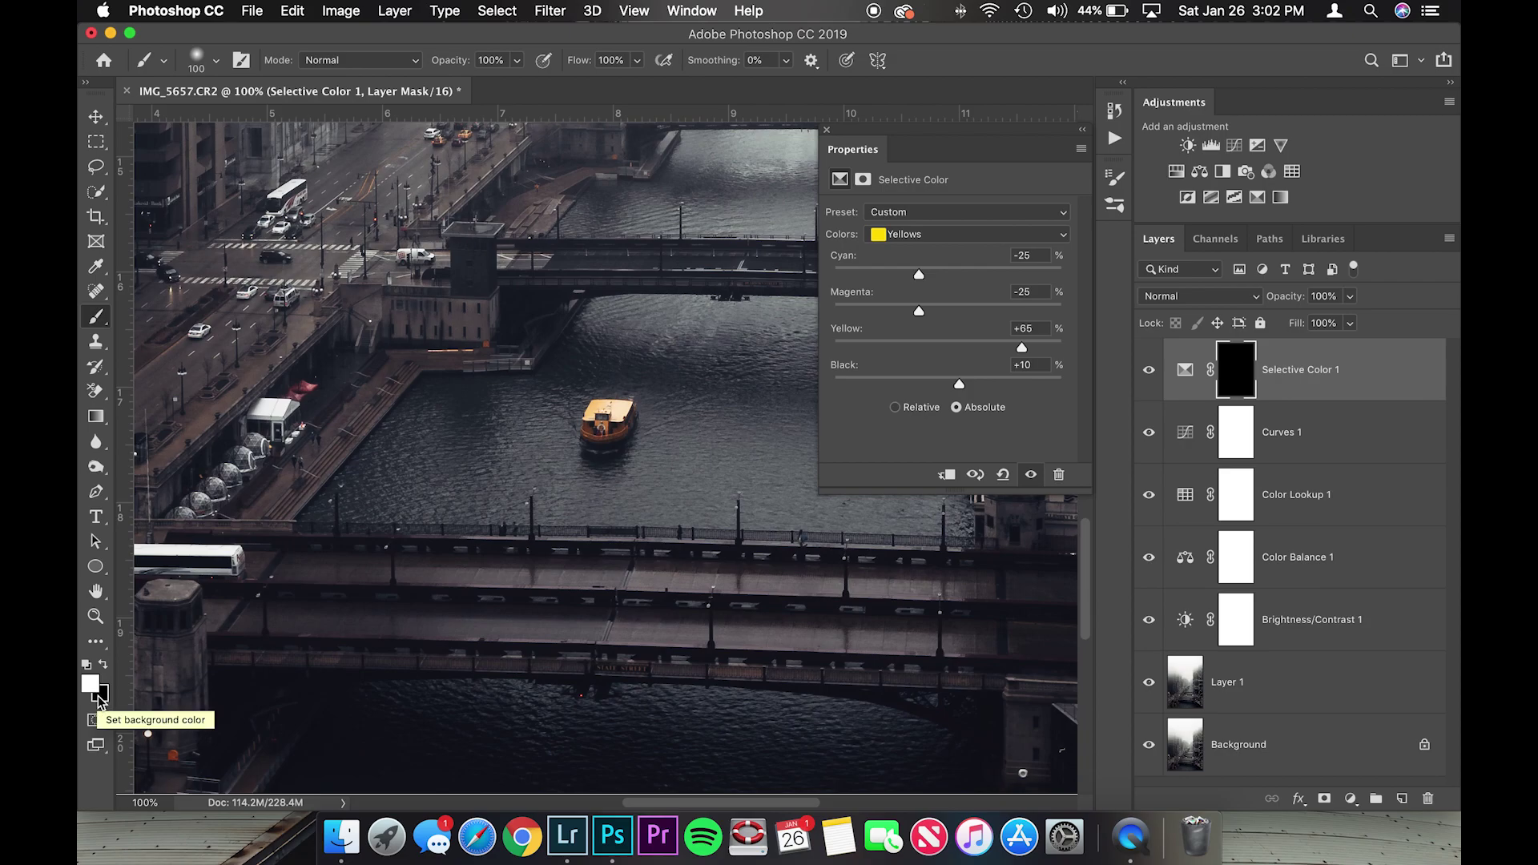
pyautogui.press('x')
pyautogui.press('x')
pyautogui.press('x')
pyautogui.press('x')
pyautogui.press('x')
pyautogui.press('x')
pyautogui.press('x')
pyautogui.press('x')
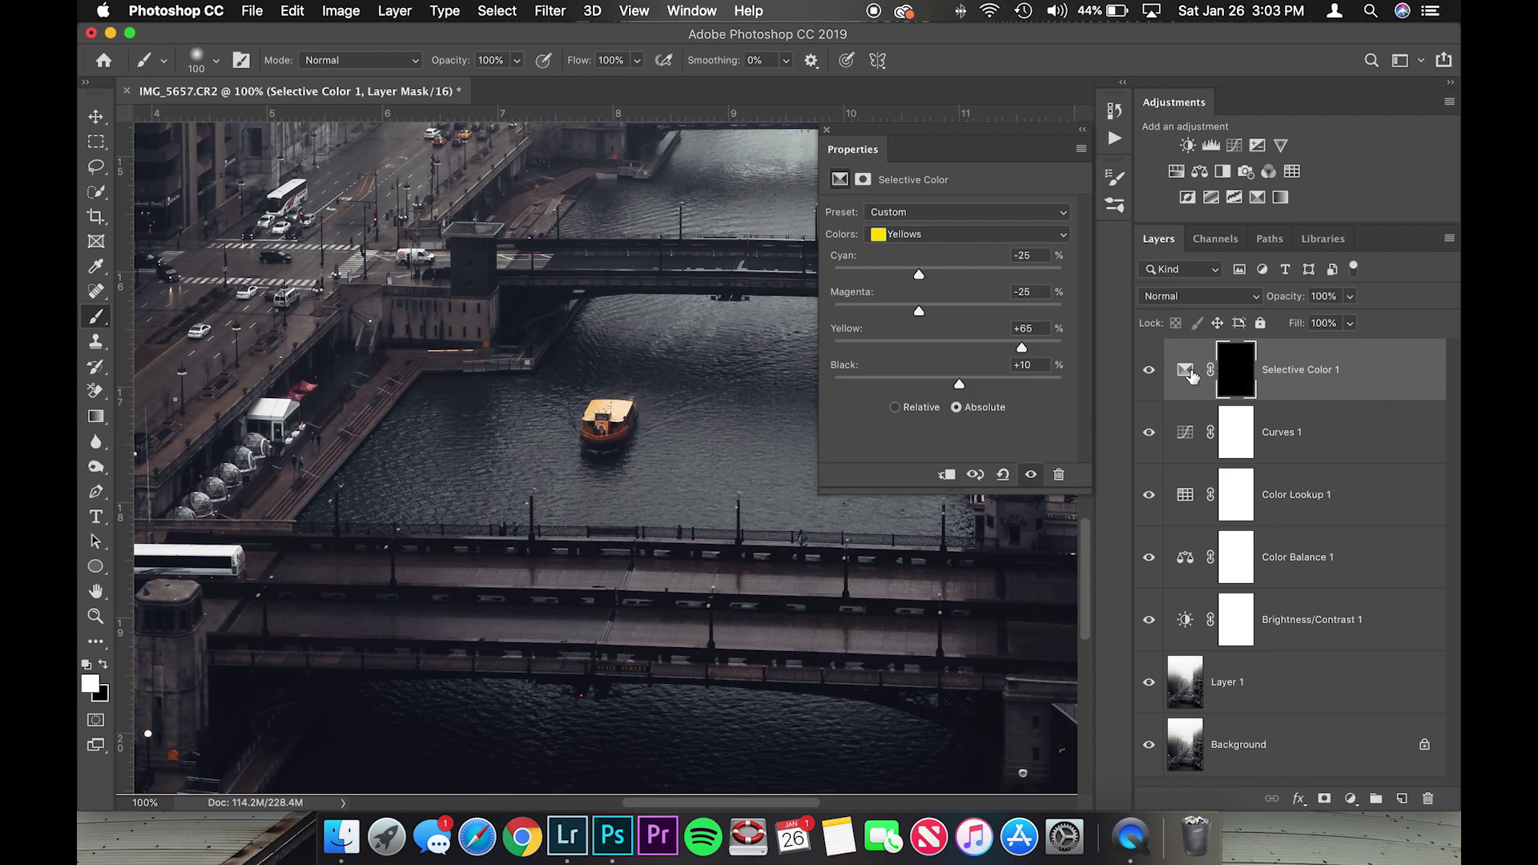
pyautogui.moveTo(587, 414)
pyautogui.mouseDown()
pyautogui.moveTo(598, 425)
pyautogui.moveTo(620, 409)
pyautogui.moveTo(588, 422)
pyautogui.moveTo(602, 426)
pyautogui.mouseUp()
pyautogui.click(1149, 370)
pyautogui.click(1148, 370)
pyautogui.press('super+0')
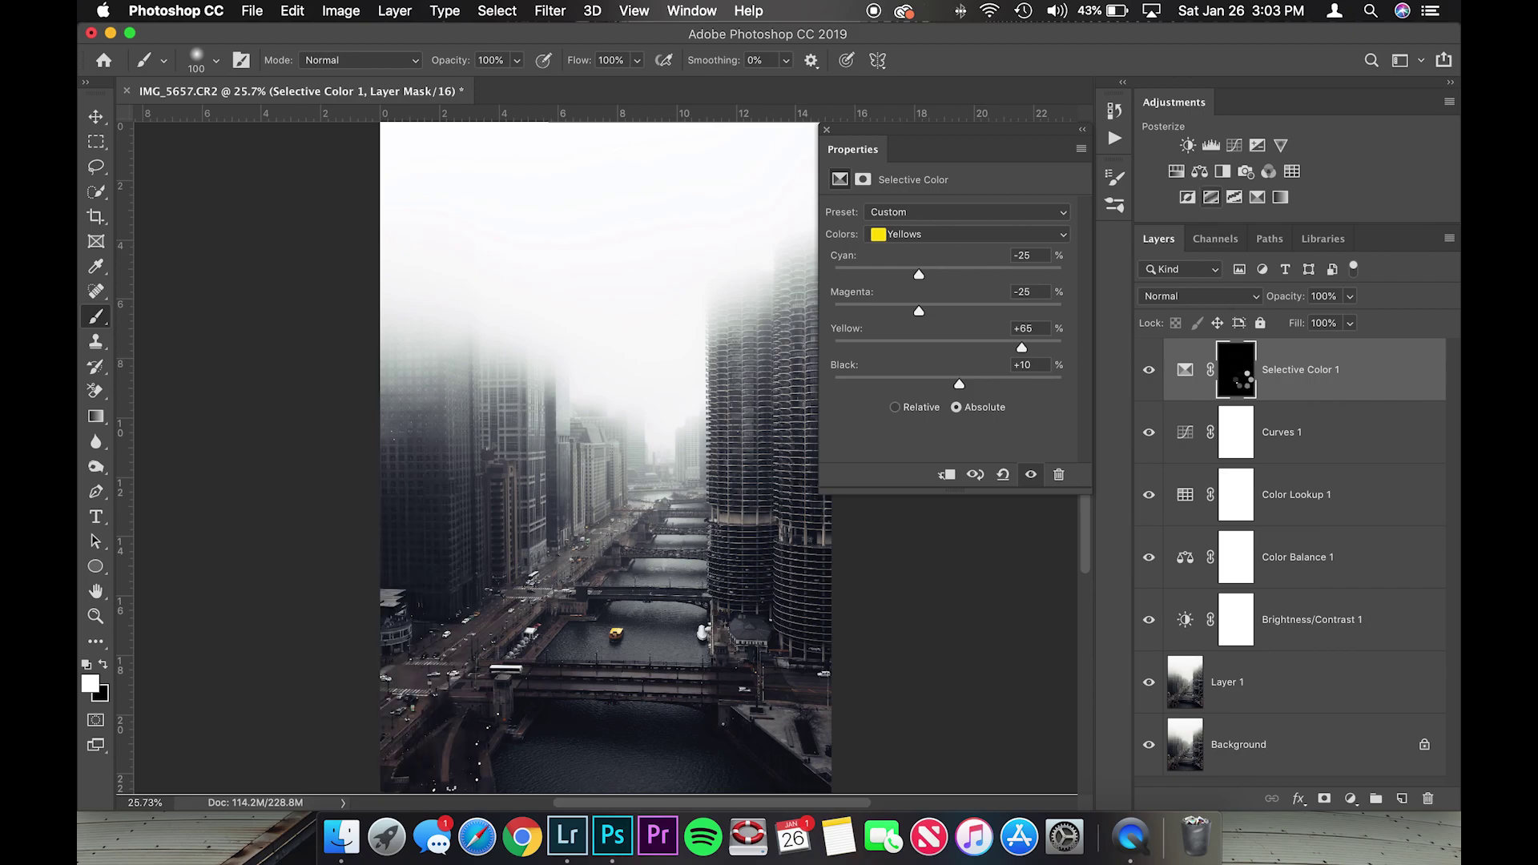
# Stamp all visible layers into a new top layer and convert it to a smart object for smart filters
pyautogui.press('shift+alt+super+e')
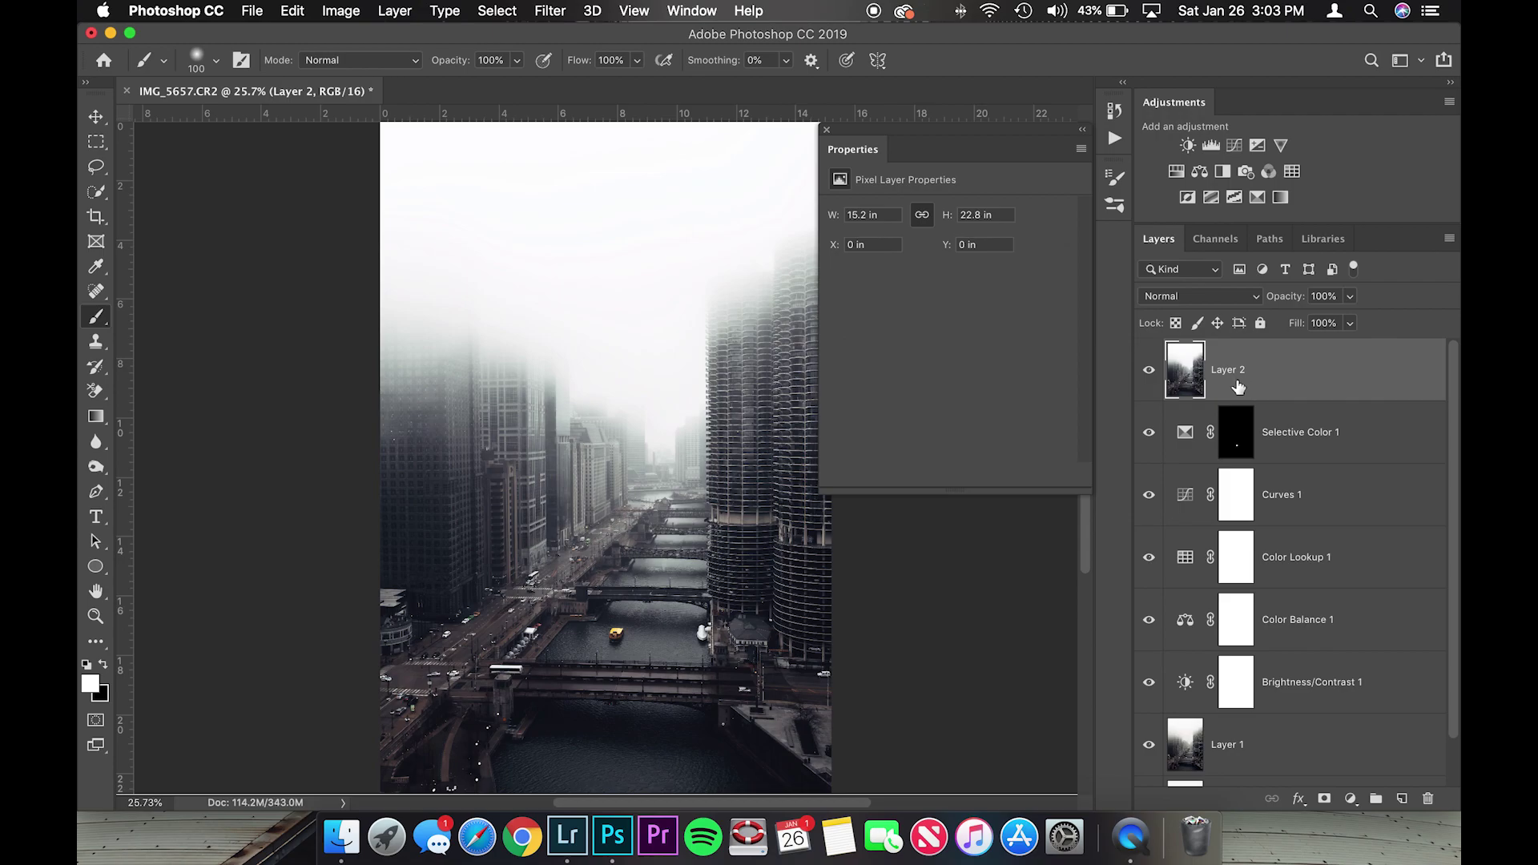
pyautogui.click(551, 11)
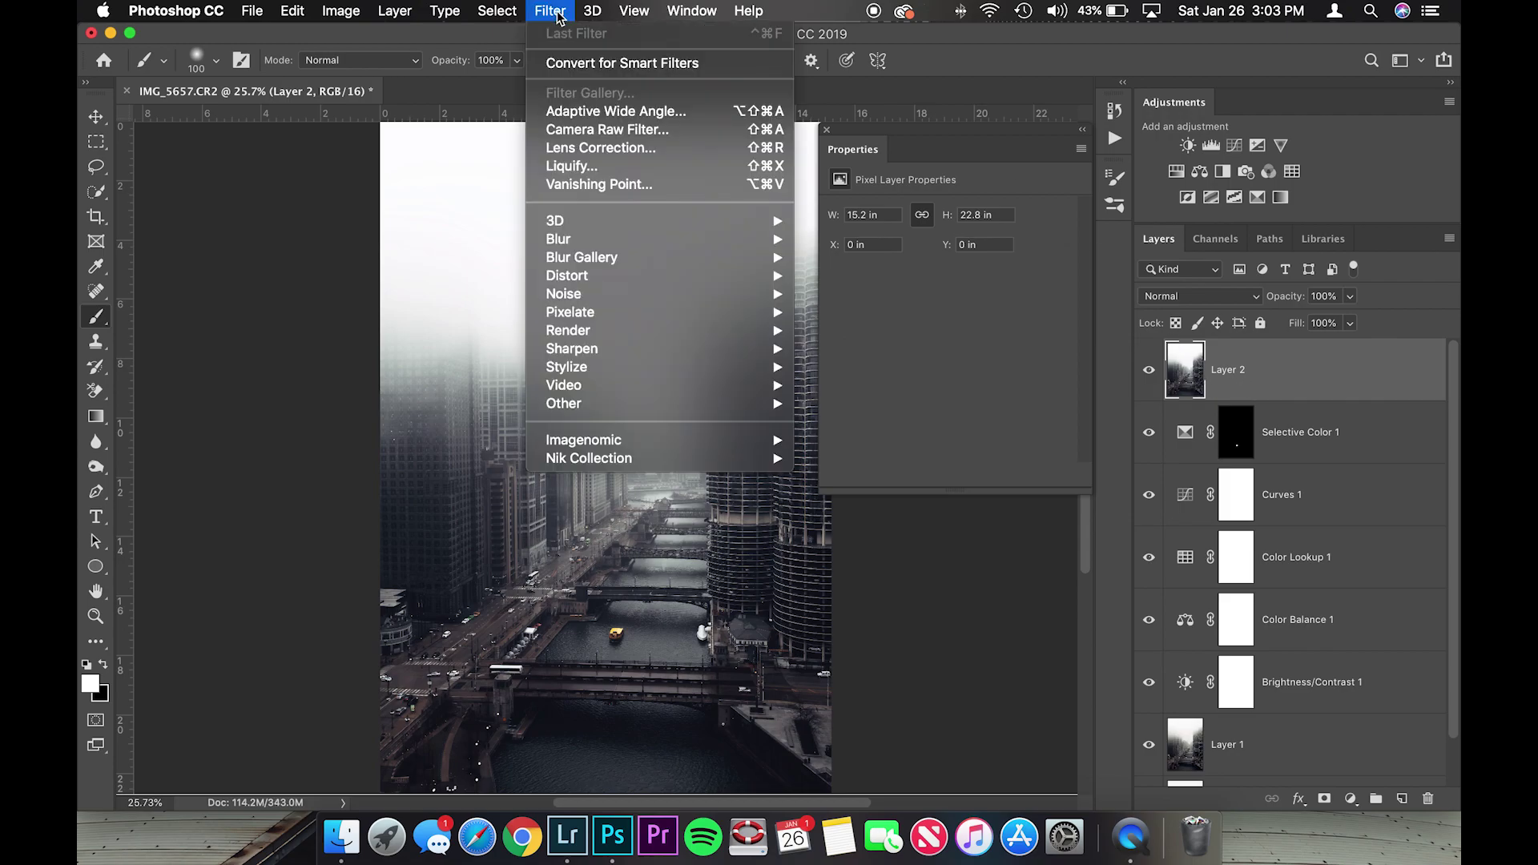
pyautogui.click(607, 67)
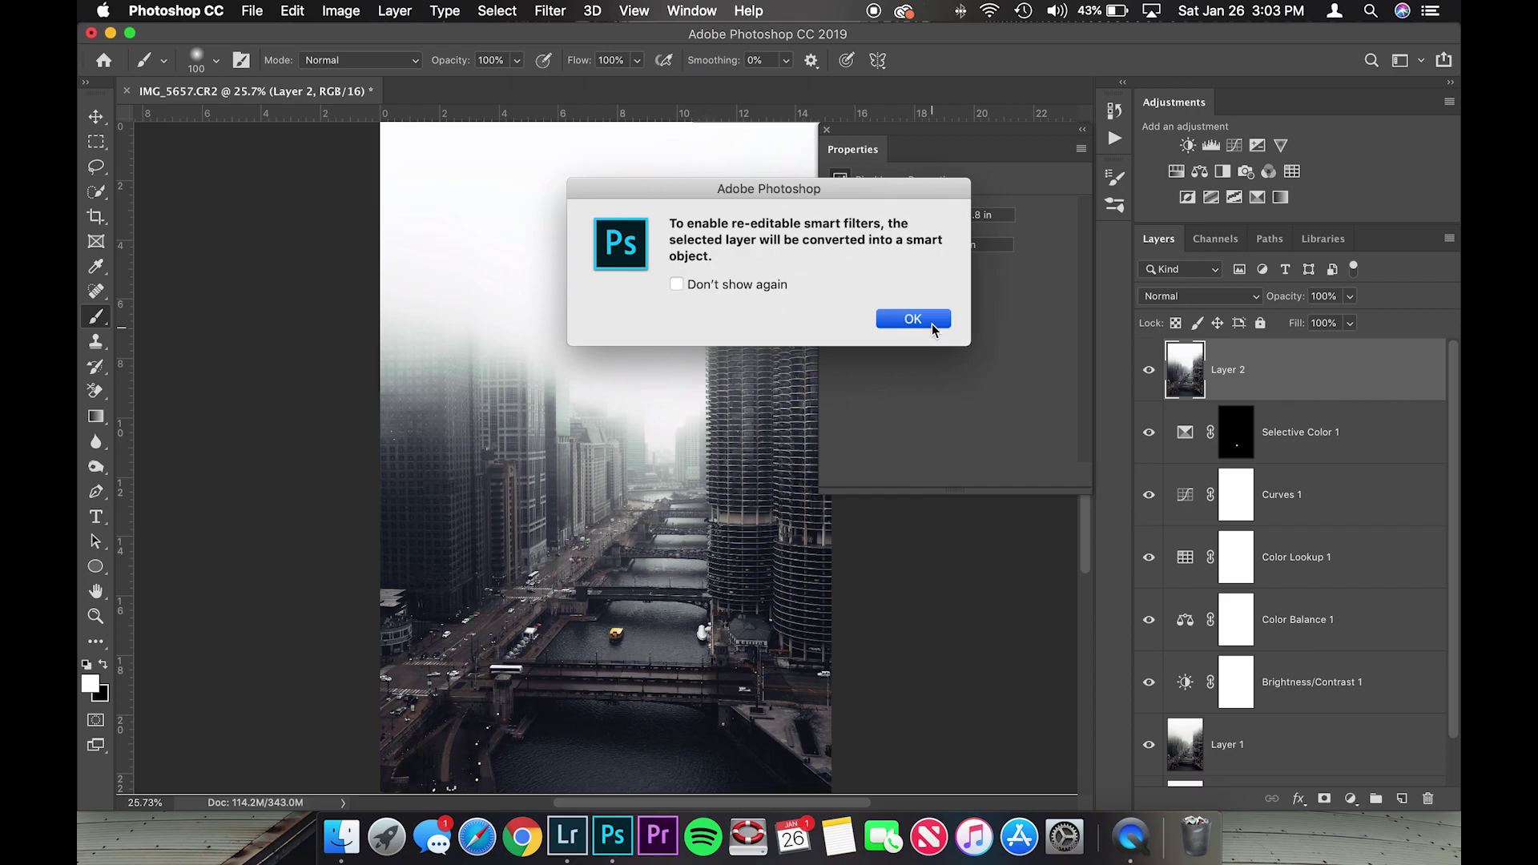
pyautogui.click(930, 324)
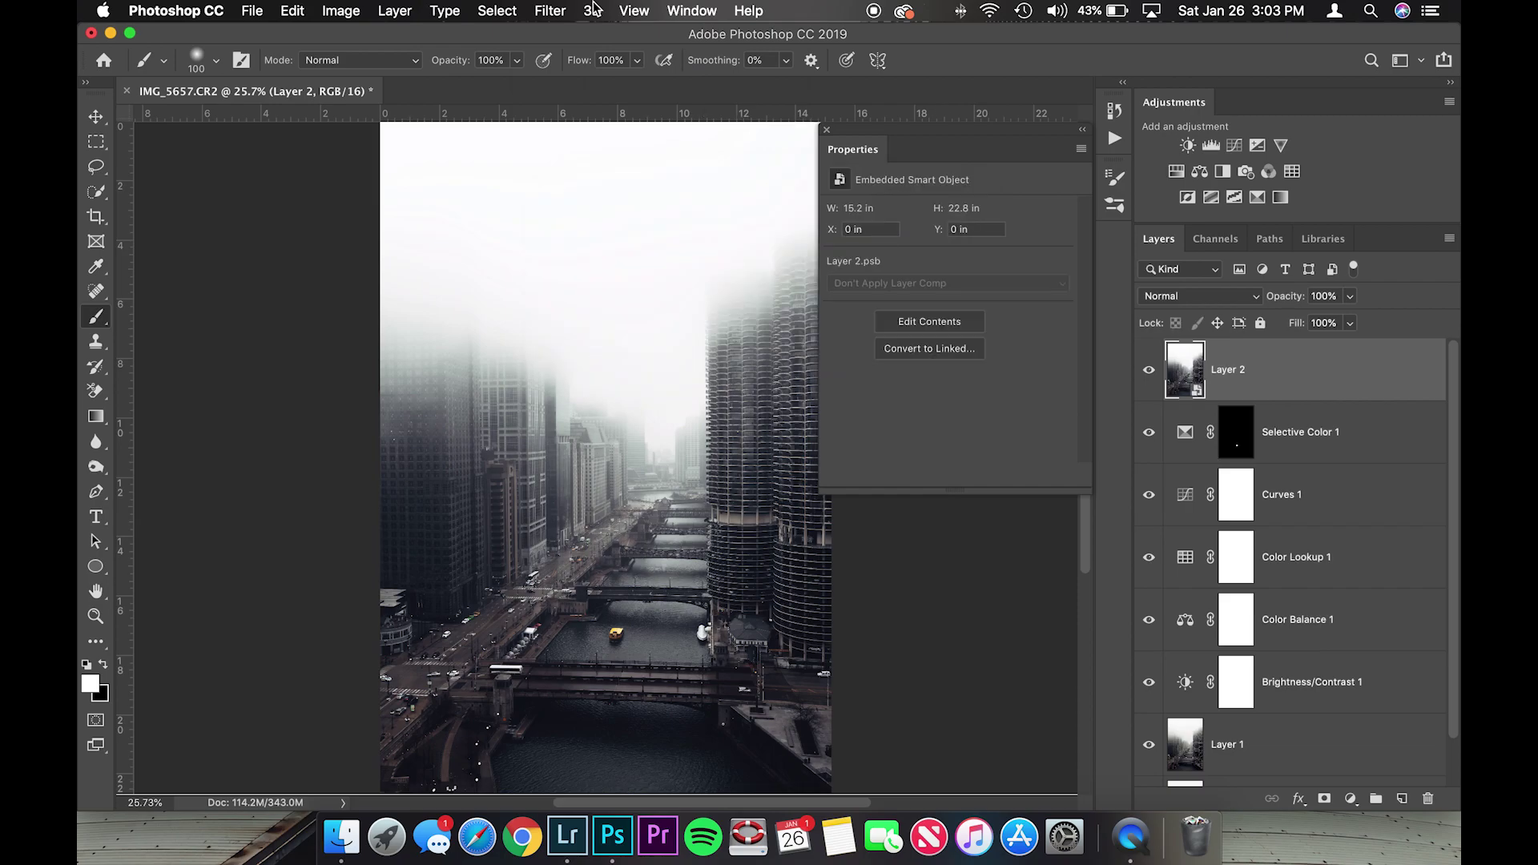
# Open the Camera Raw Filter on the Layer 2 smart object and bring up its Effects settings for post-crop vignetting
pyautogui.click(550, 11)
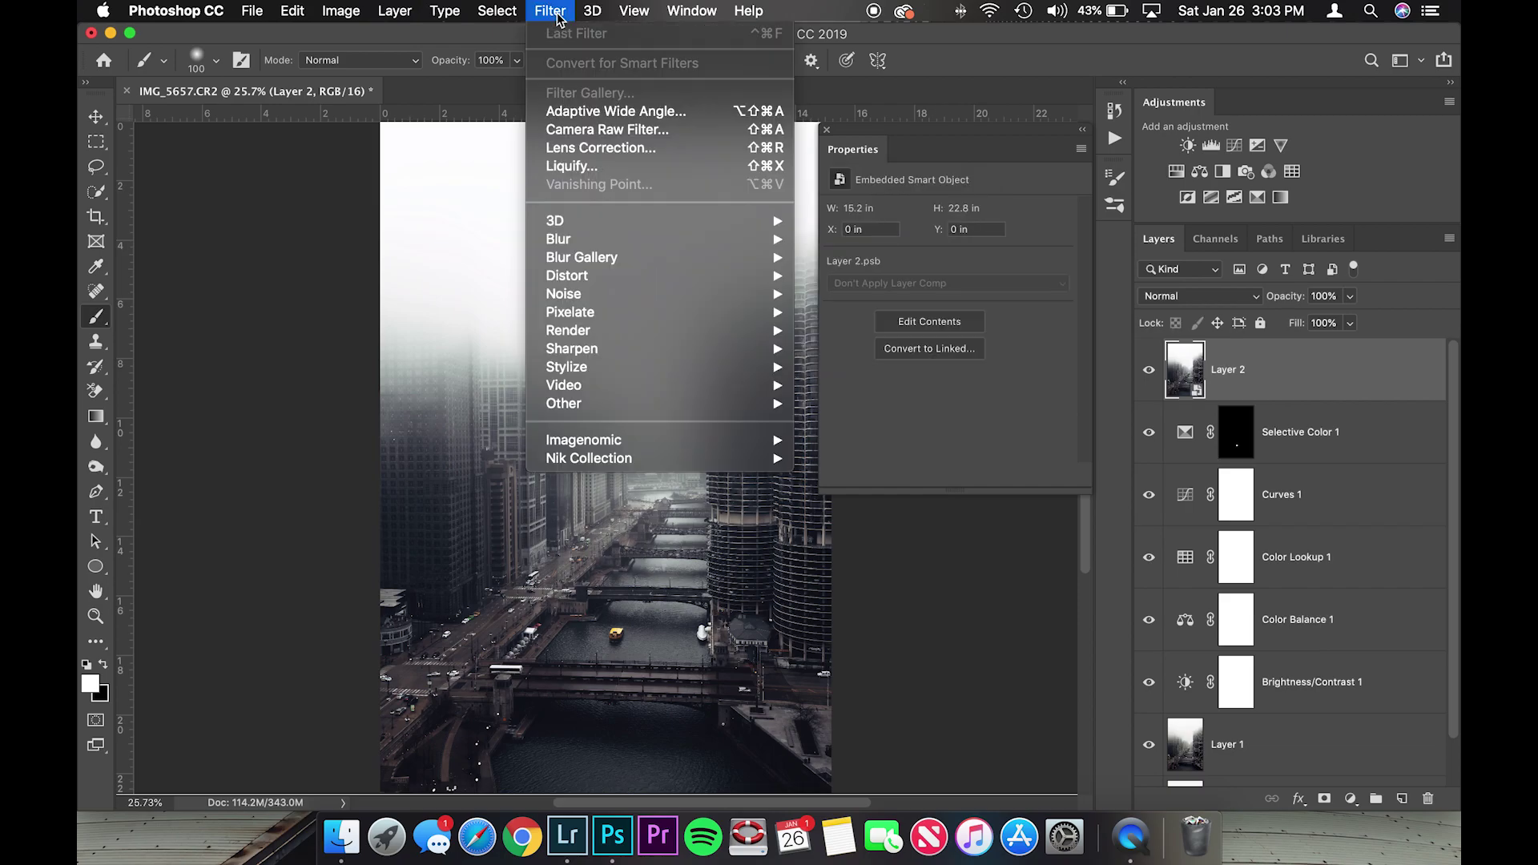
pyautogui.click(578, 131)
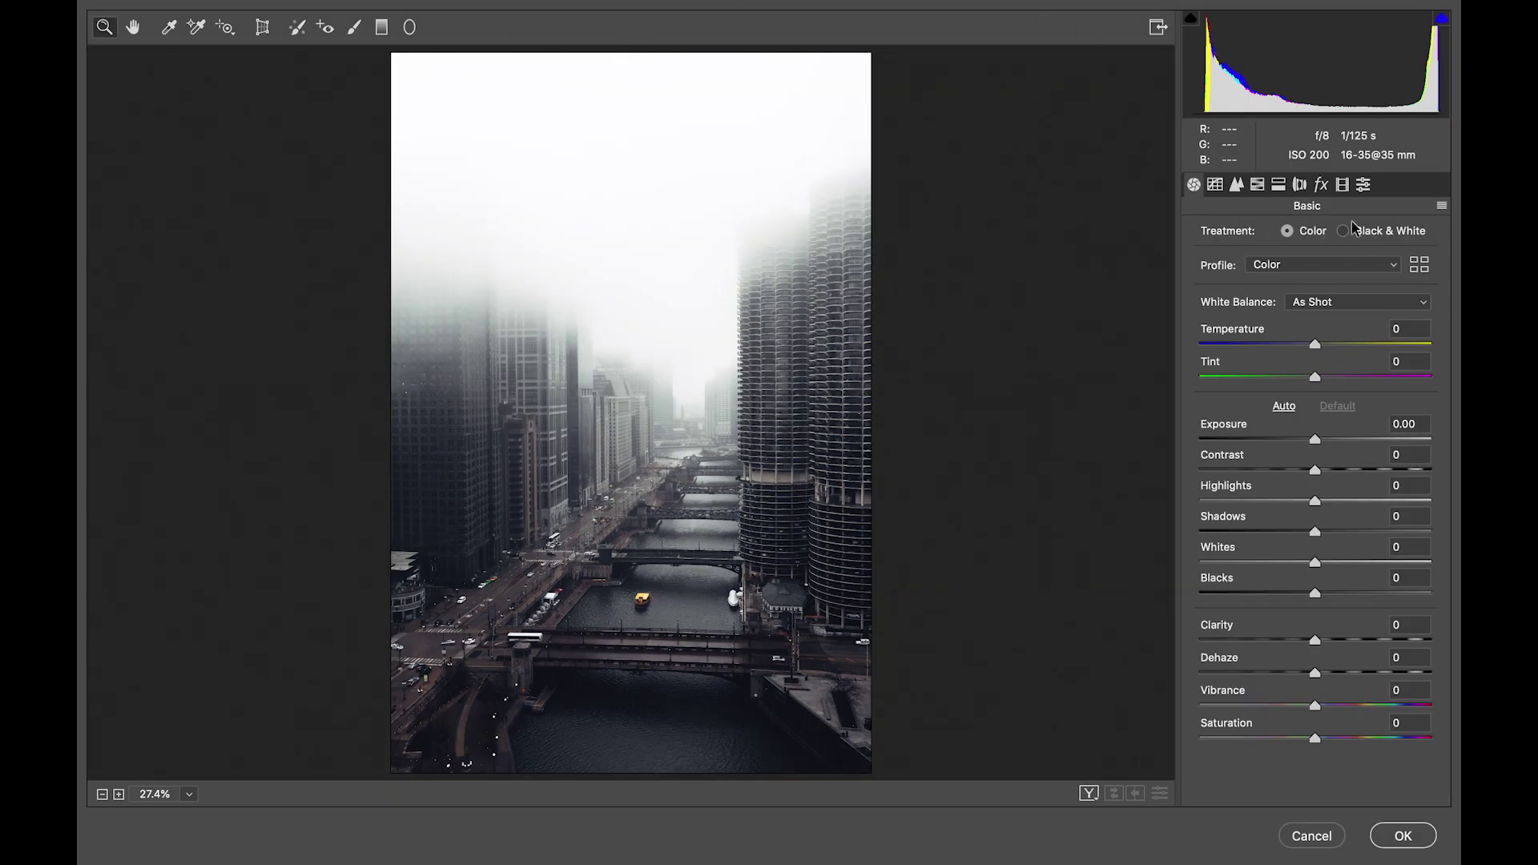
pyautogui.click(1321, 184)
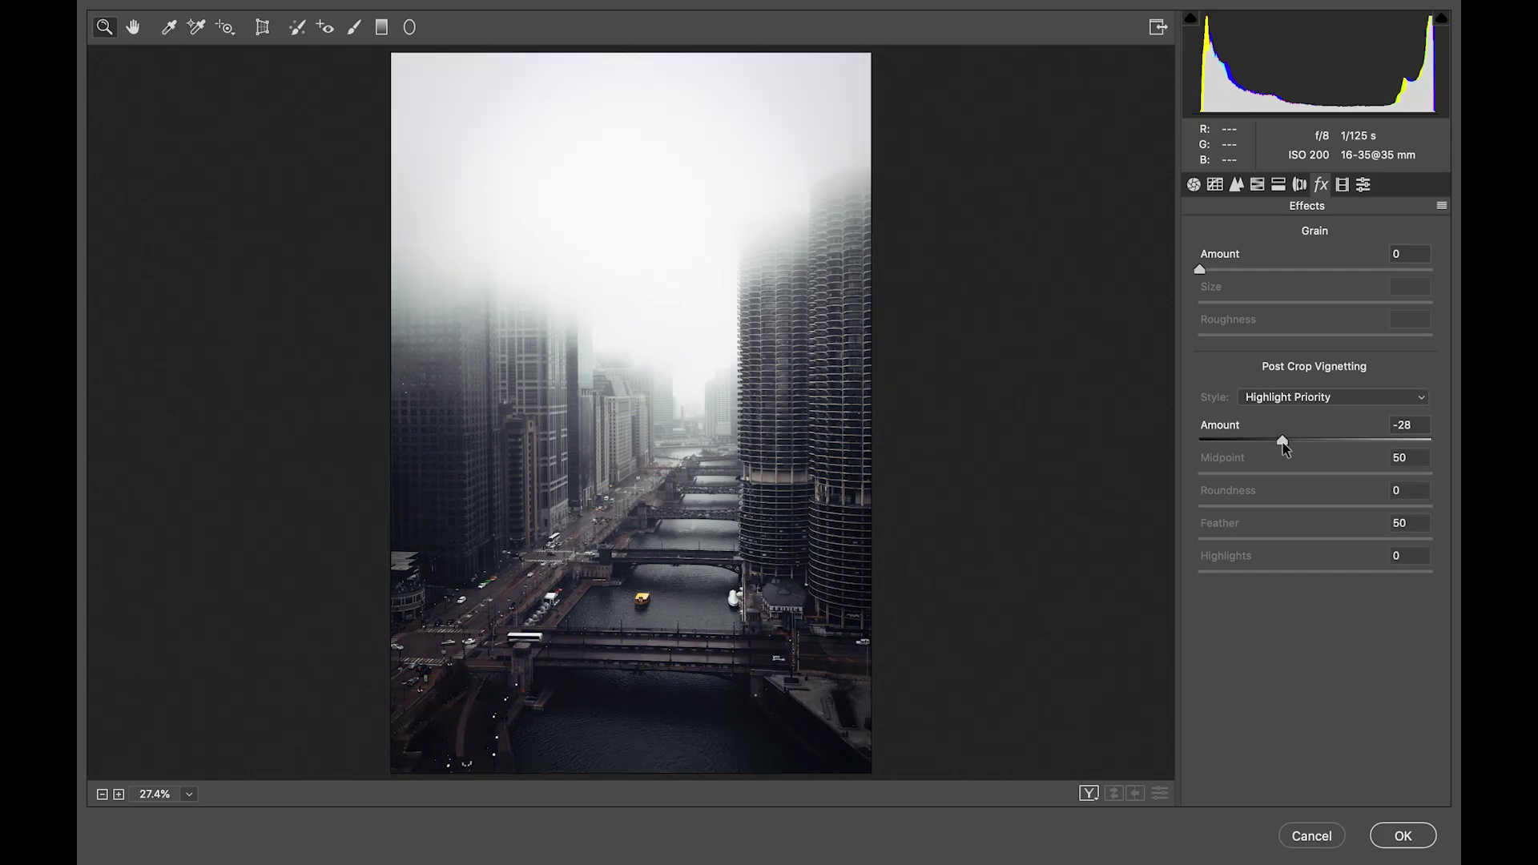
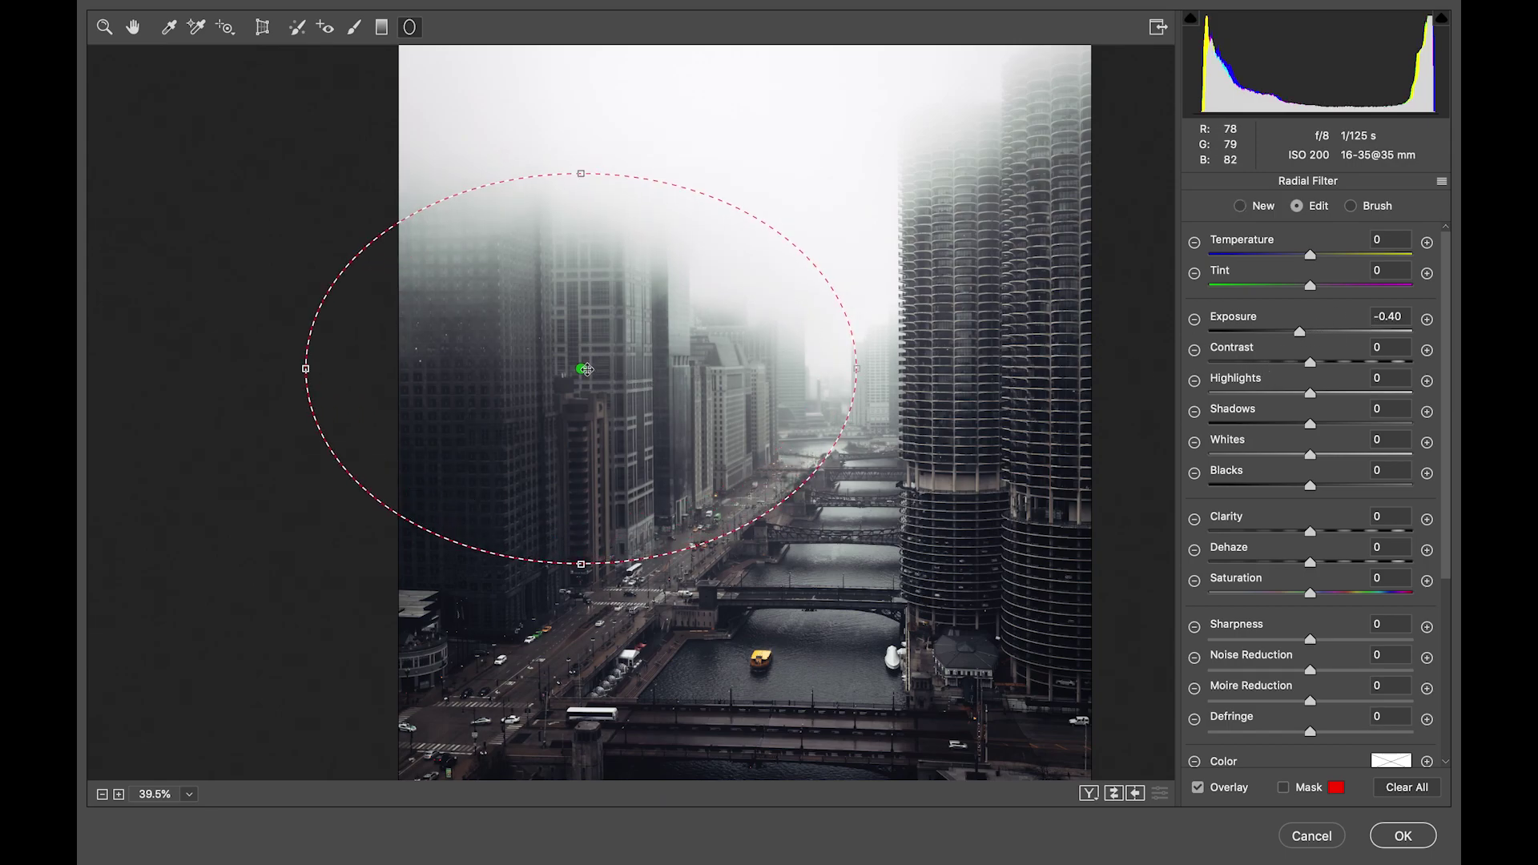
# Reset the radial filter's local corrections, then shrink, tilt and position its ellipse over the hazy buildings beside the road
pyautogui.rightClick(587, 369)
pyautogui.click(647, 453)
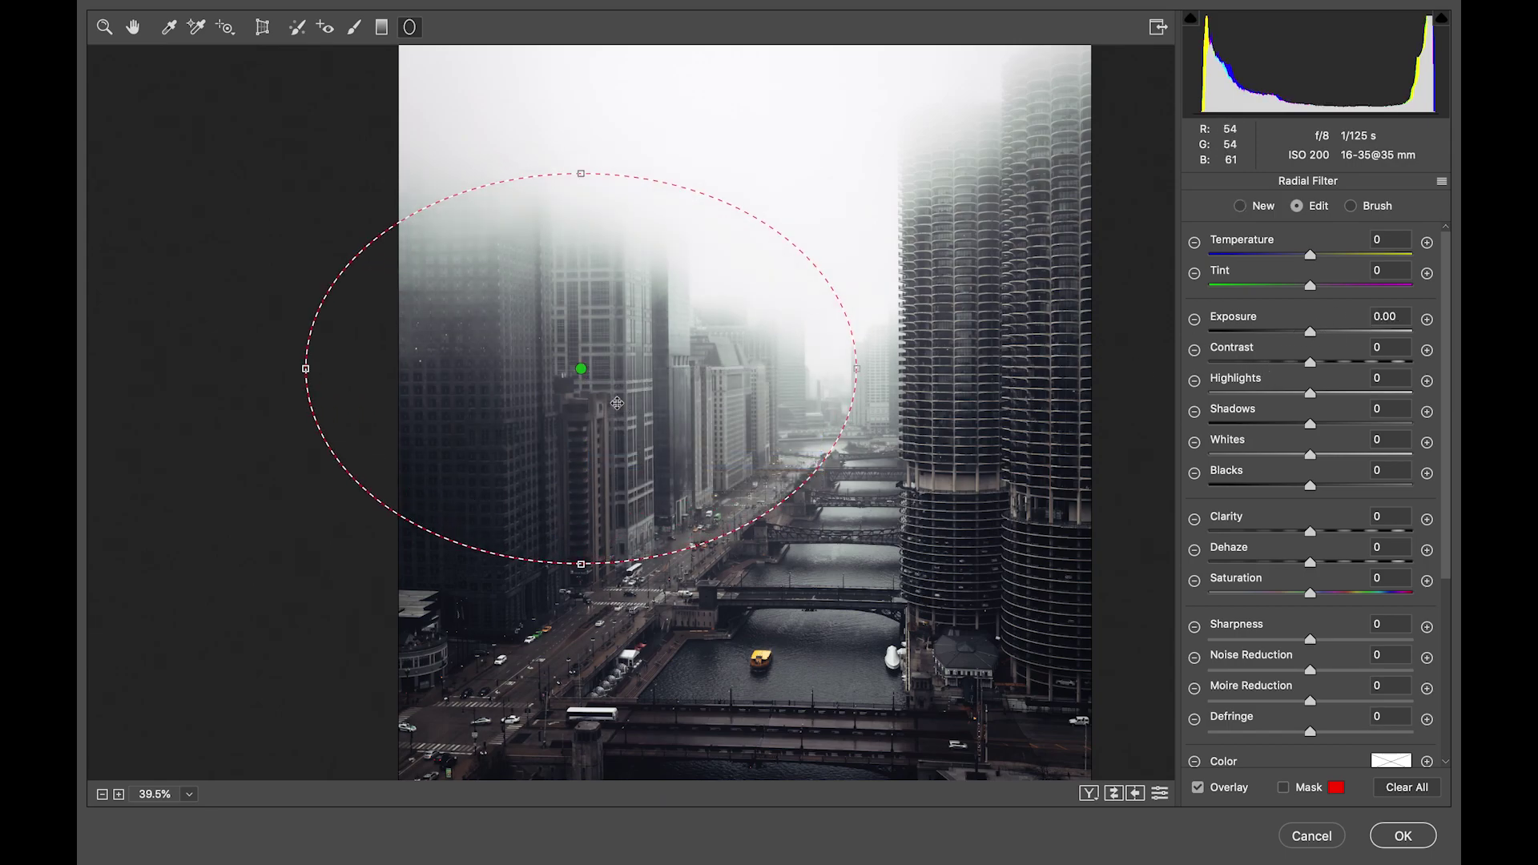
pyautogui.moveTo(376, 512); pyautogui.dragTo(522, 447)
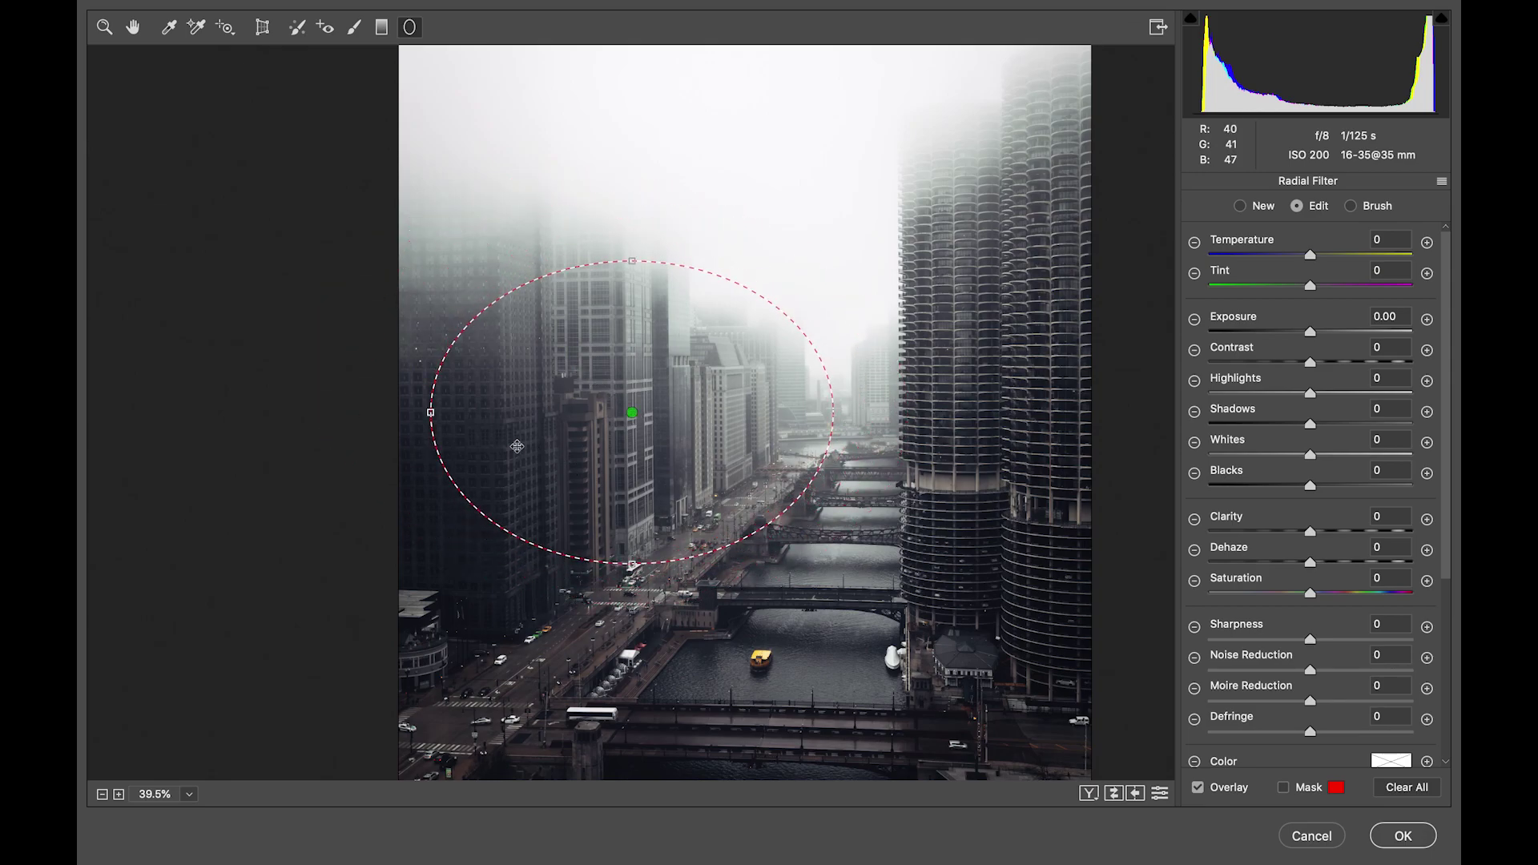
pyautogui.moveTo(431, 385); pyautogui.dragTo(435, 433)
pyautogui.moveTo(678, 389); pyautogui.dragTo(628, 397)
pyautogui.moveTo(546, 273); pyautogui.dragTo(542, 253)
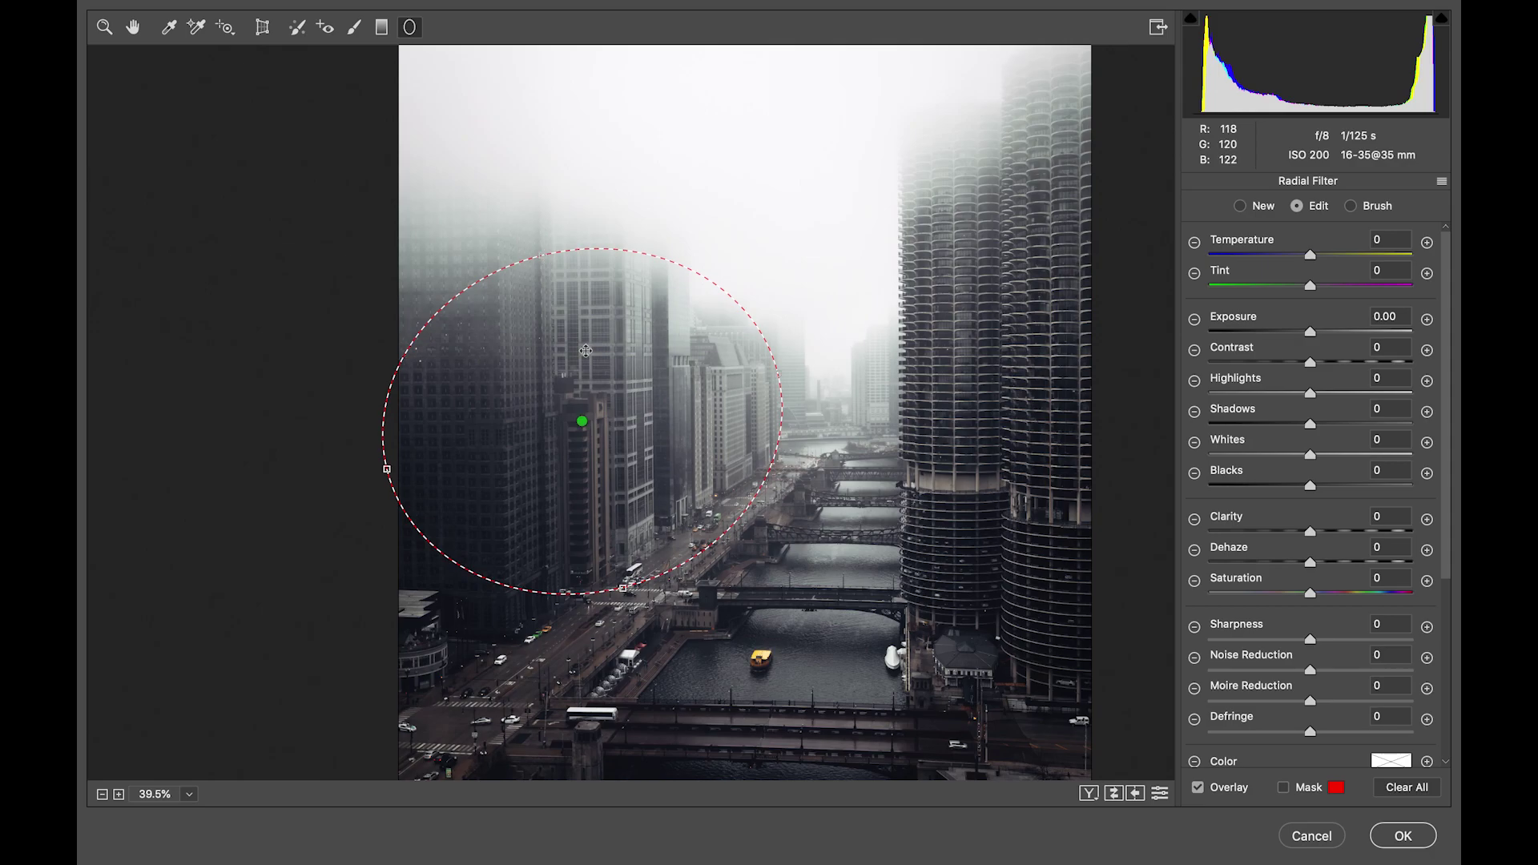
# Set the building radial filter to Shadows +10, Blacks −10, Clarity +20 and Dehaze +2, and compare its effect
pyautogui.moveTo(1311, 424); pyautogui.dragTo(1323, 426)
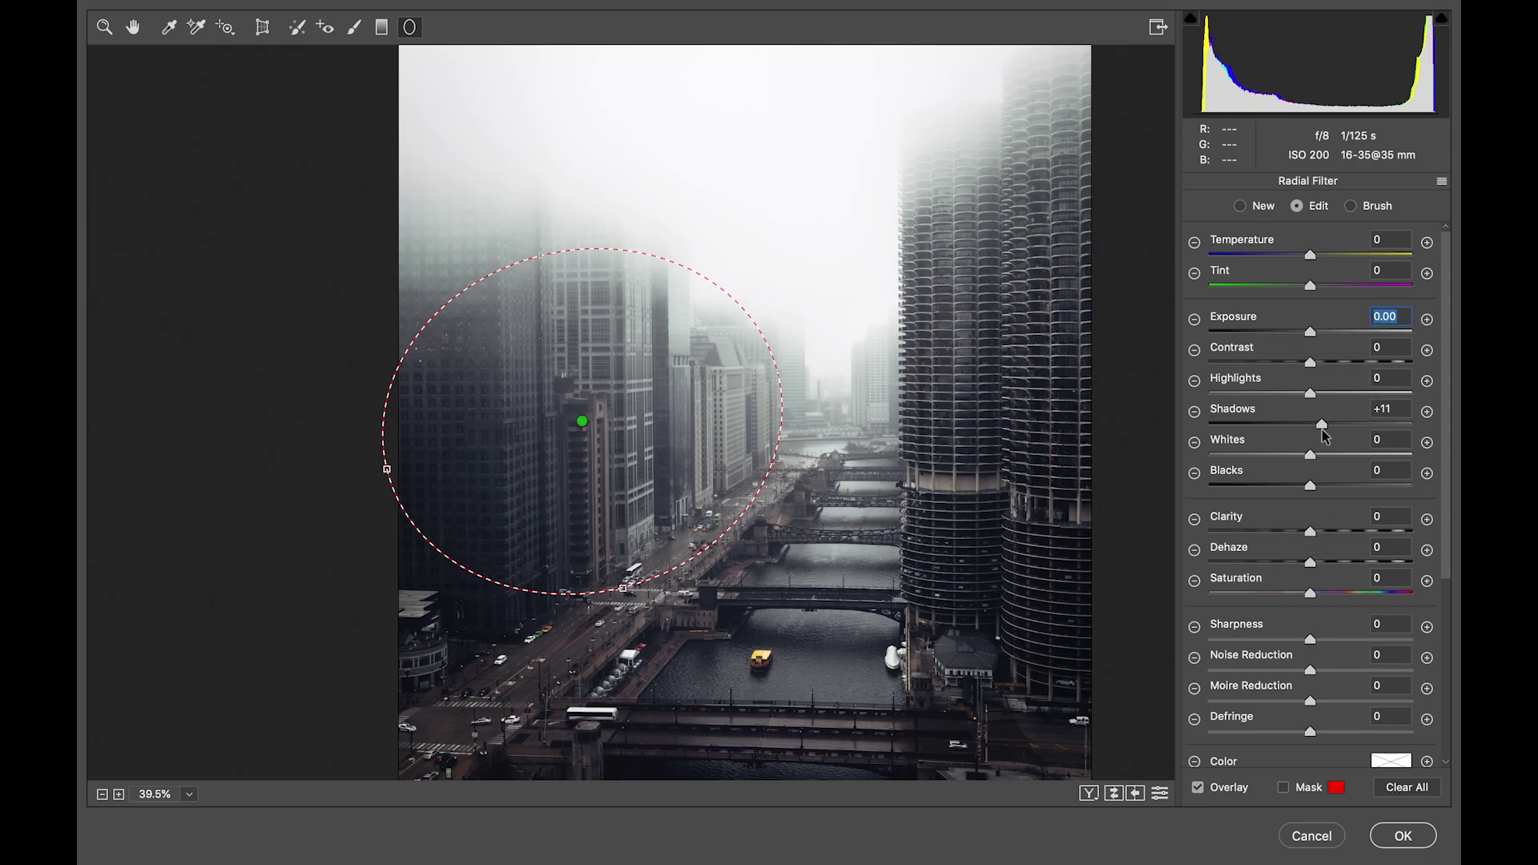
pyautogui.click(1321, 430)
pyautogui.moveTo(1306, 486); pyautogui.dragTo(1318, 565)
pyautogui.click(1300, 486)
pyautogui.click(1323, 530)
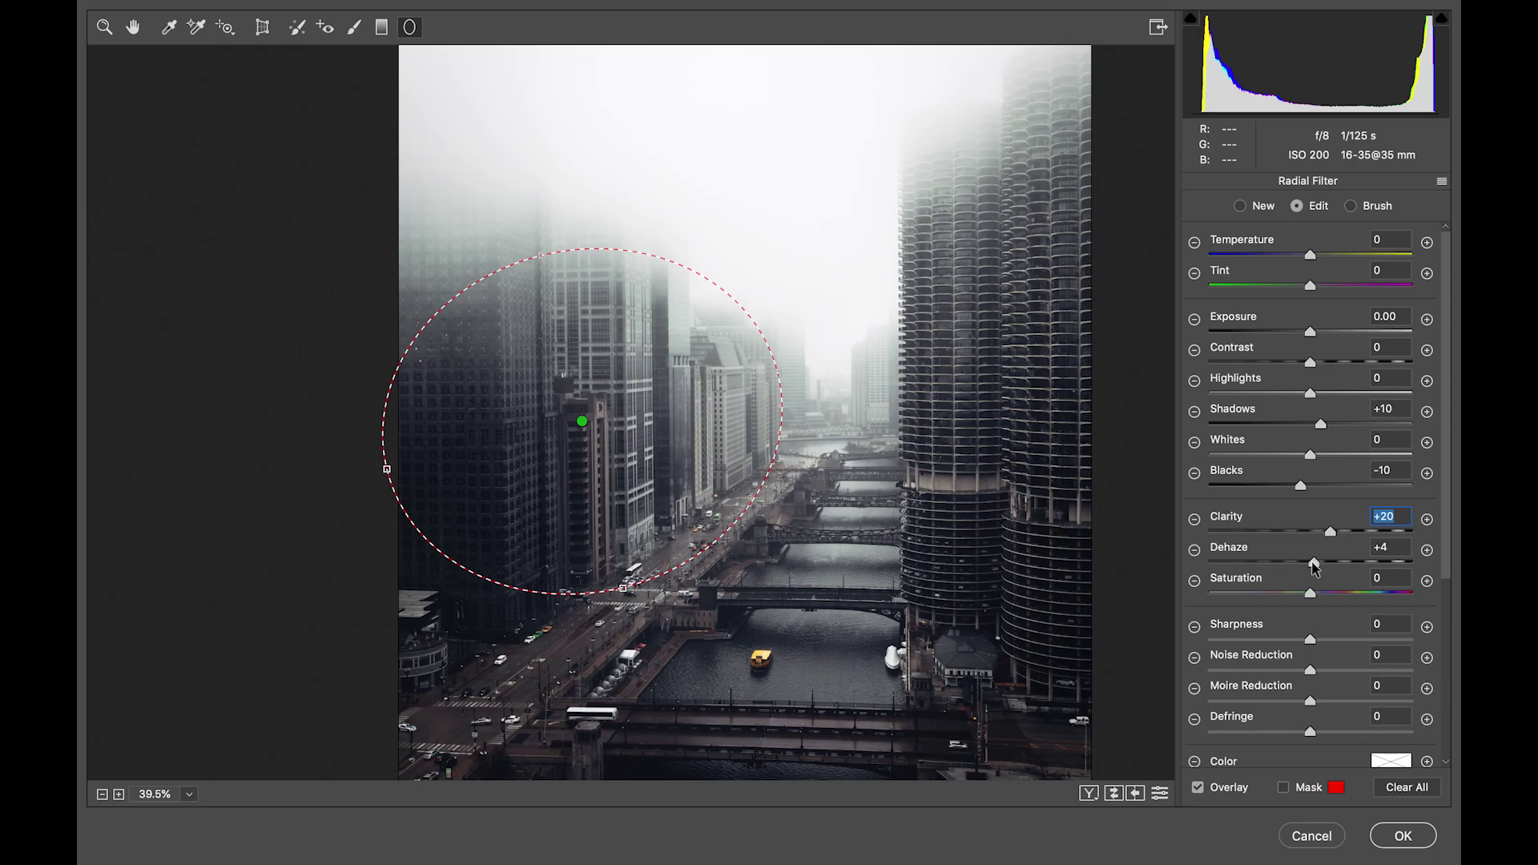
pyautogui.moveTo(1311, 564); pyautogui.dragTo(1312, 564)
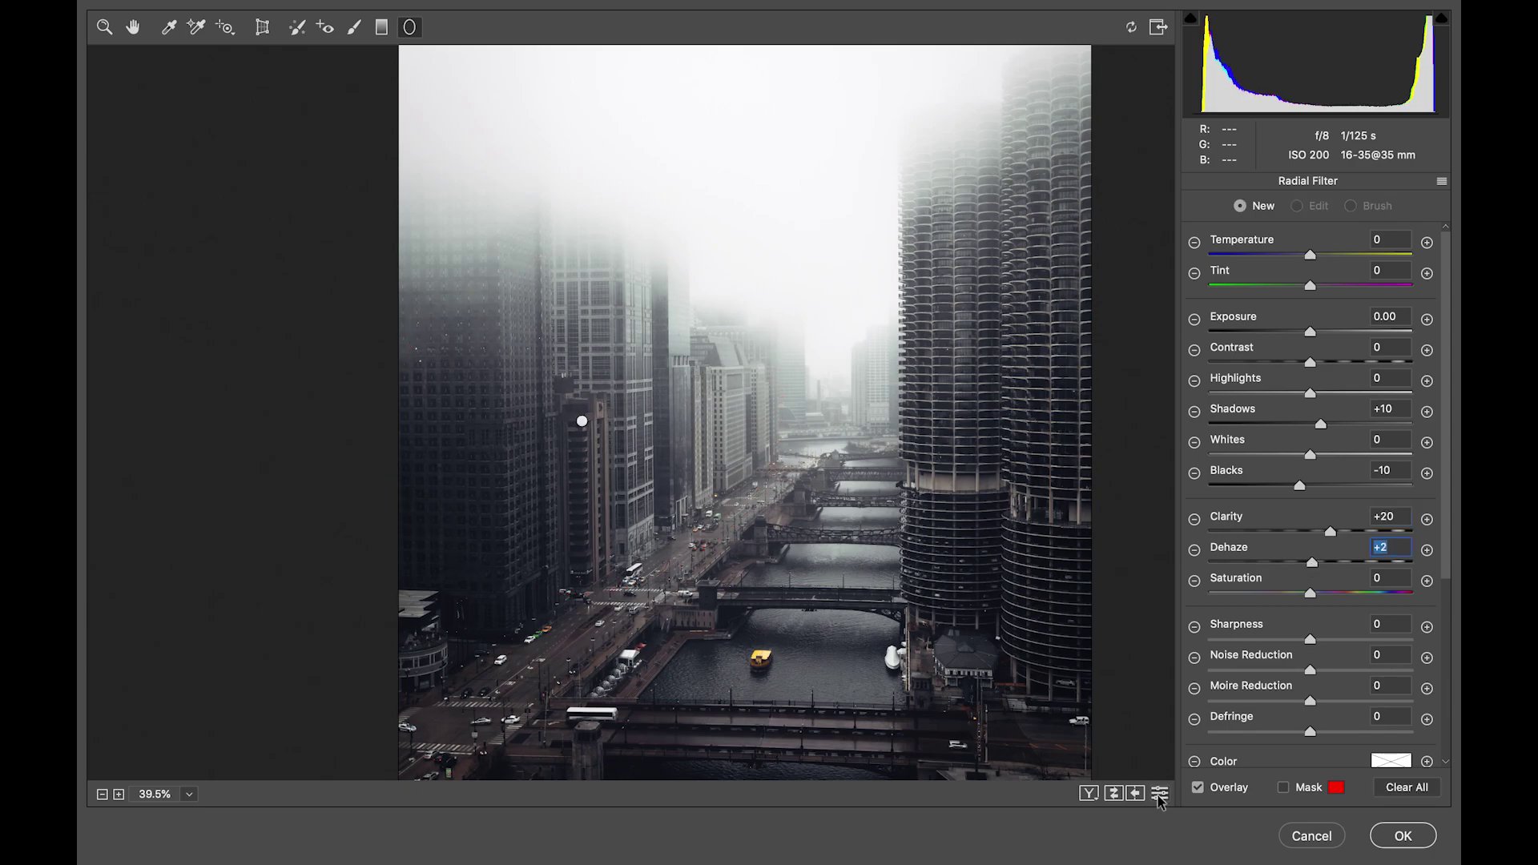
pyautogui.click(1159, 795)
pyautogui.press('super+z')
# Reselect the building radial filter and widen its ellipse past the photo's edge and toward the river, trimming its height
pyautogui.click(584, 419)
pyautogui.moveTo(542, 253); pyautogui.dragTo(537, 224)
pyautogui.moveTo(387, 470); pyautogui.dragTo(313, 486)
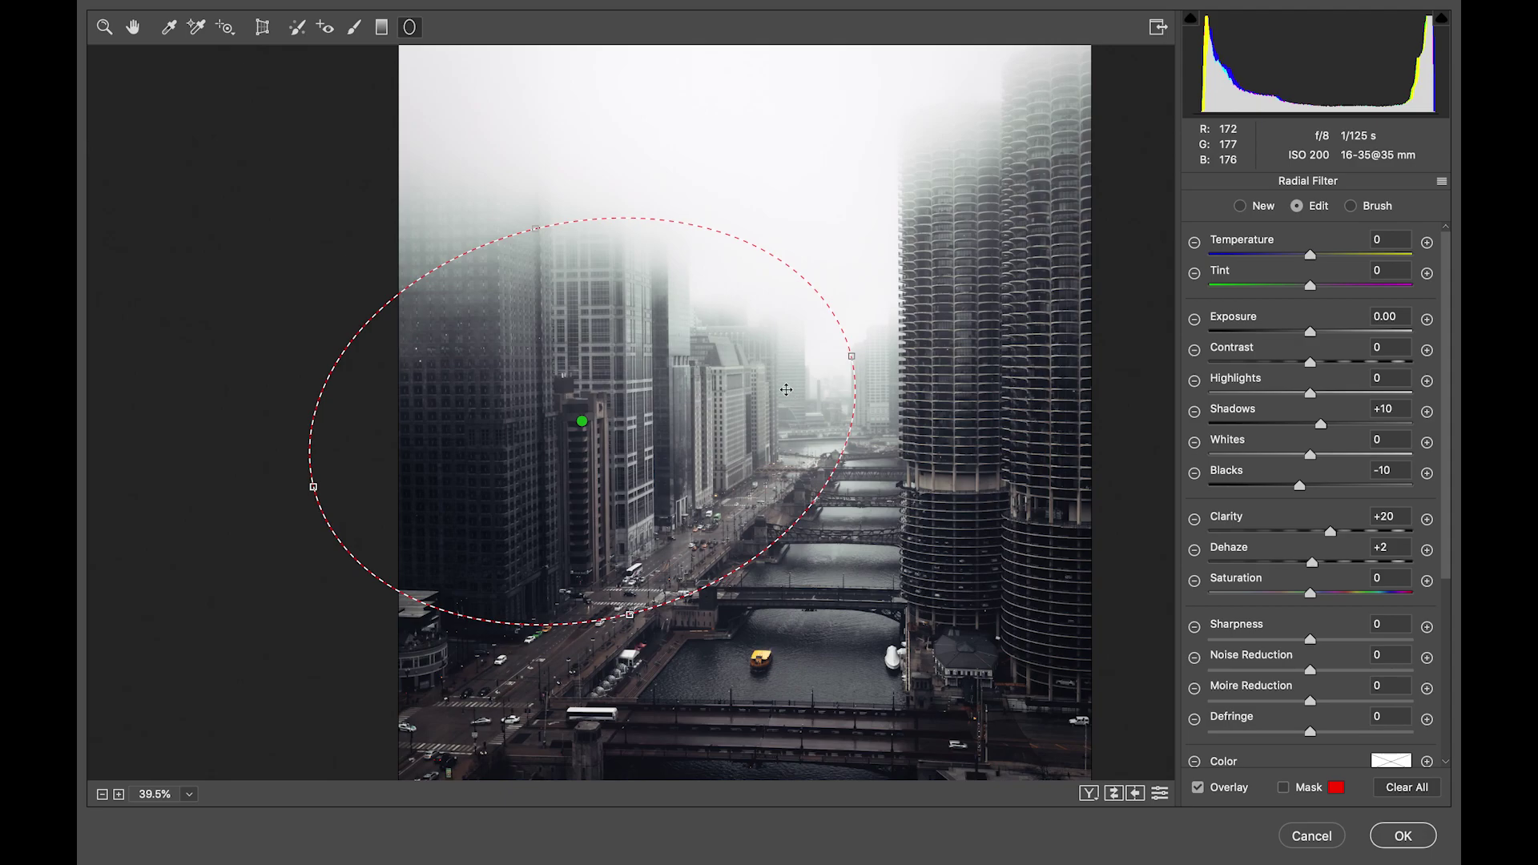
pyautogui.moveTo(630, 615); pyautogui.dragTo(625, 593)
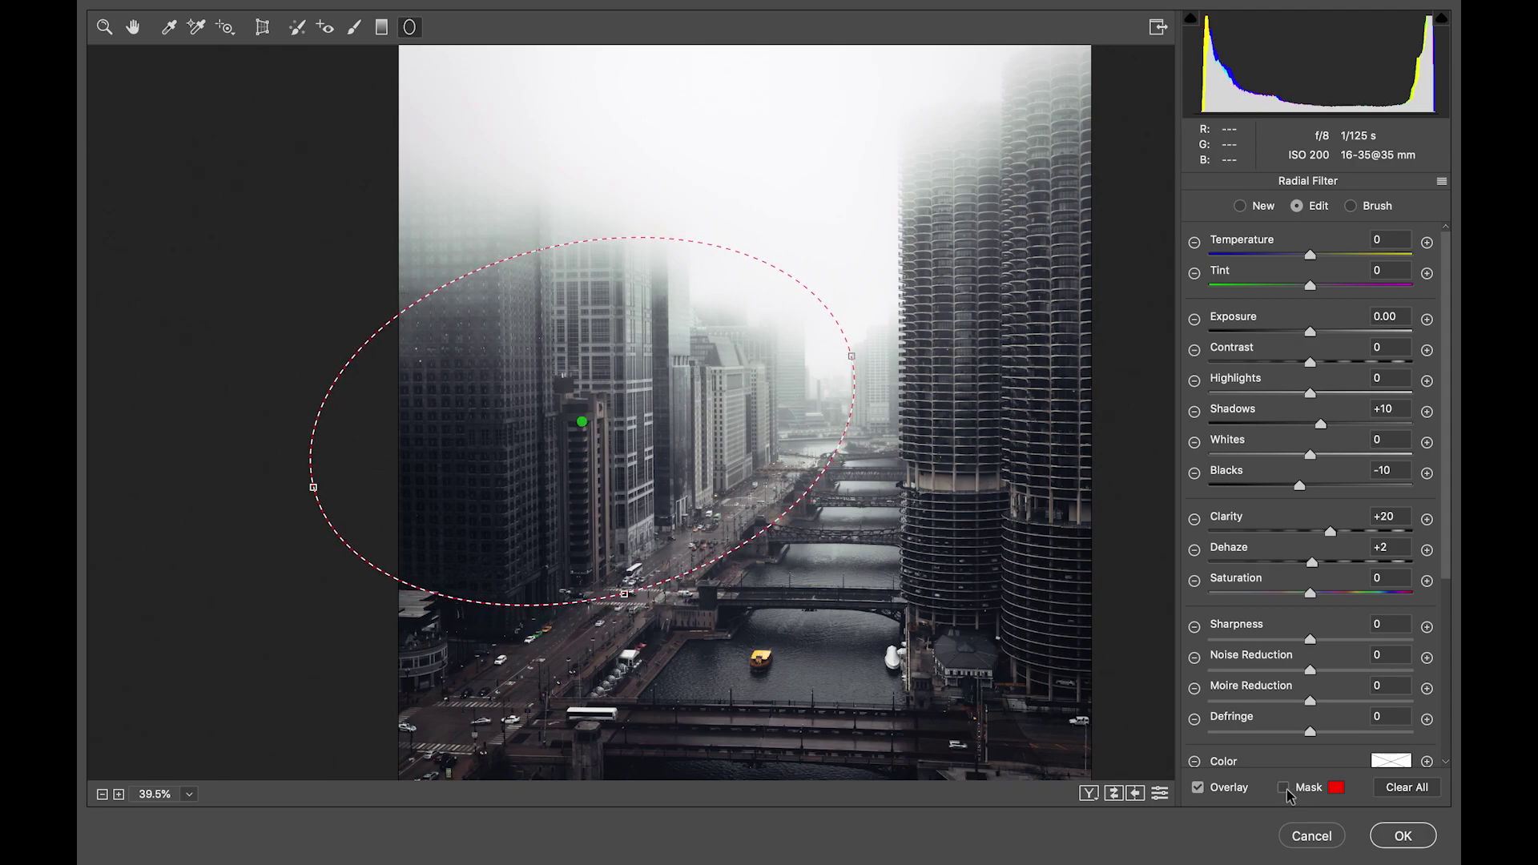
# Show the radial filter's mask and erase it from the dark building at the photo's edge with a size 9 brush at flow 100
pyautogui.click(1284, 788)
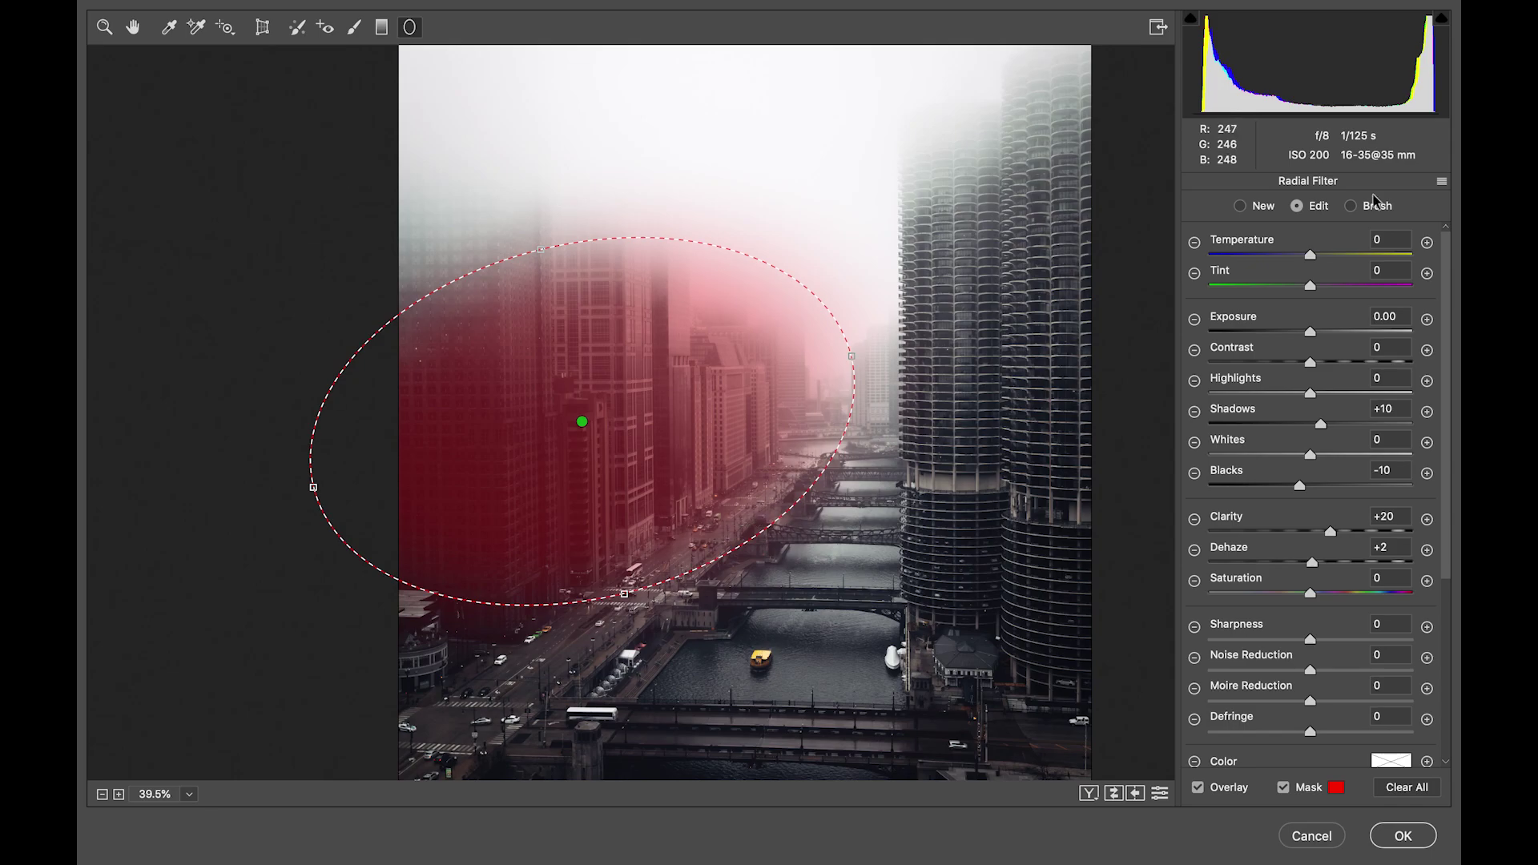
pyautogui.click(1351, 206)
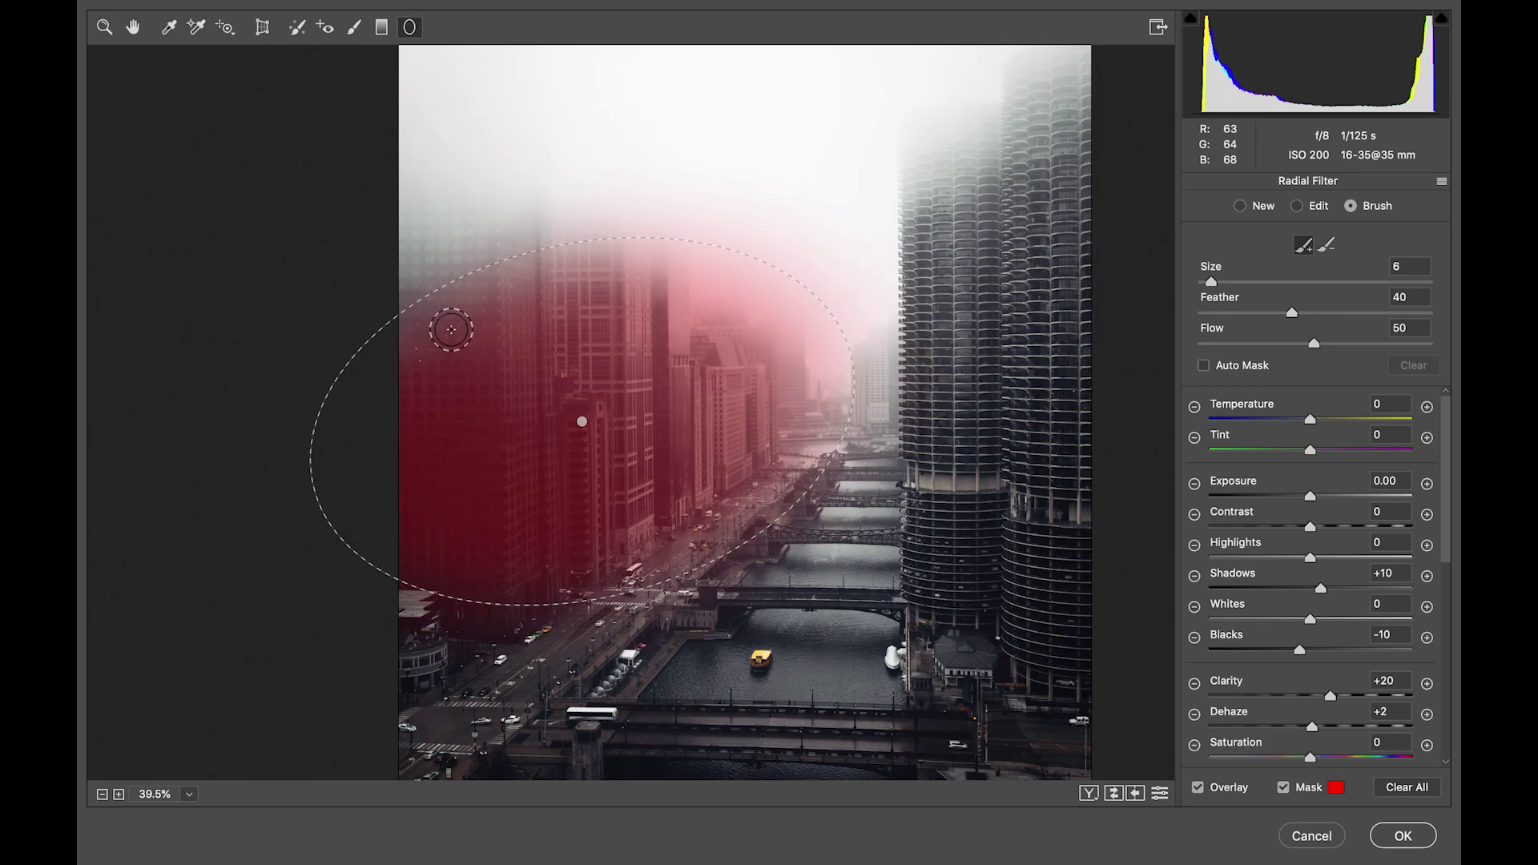
pyautogui.moveTo(449, 326)
pyautogui.mouseDown()
pyautogui.moveTo(420, 280)
pyautogui.moveTo(420, 359)
pyautogui.moveTo(489, 446)
pyautogui.mouseUp()
pyautogui.press('alt')
pyautogui.scroll(-2, 412, 421)
pyautogui.moveTo(409, 420)
pyautogui.mouseDown()
pyautogui.moveTo(413, 287)
pyautogui.moveTo(435, 375)
pyautogui.moveTo(408, 527)
pyautogui.moveTo(441, 559)
pyautogui.moveTo(458, 437)
pyautogui.moveTo(465, 591)
pyautogui.moveTo(464, 224)
pyautogui.moveTo(468, 436)
pyautogui.mouseUp()
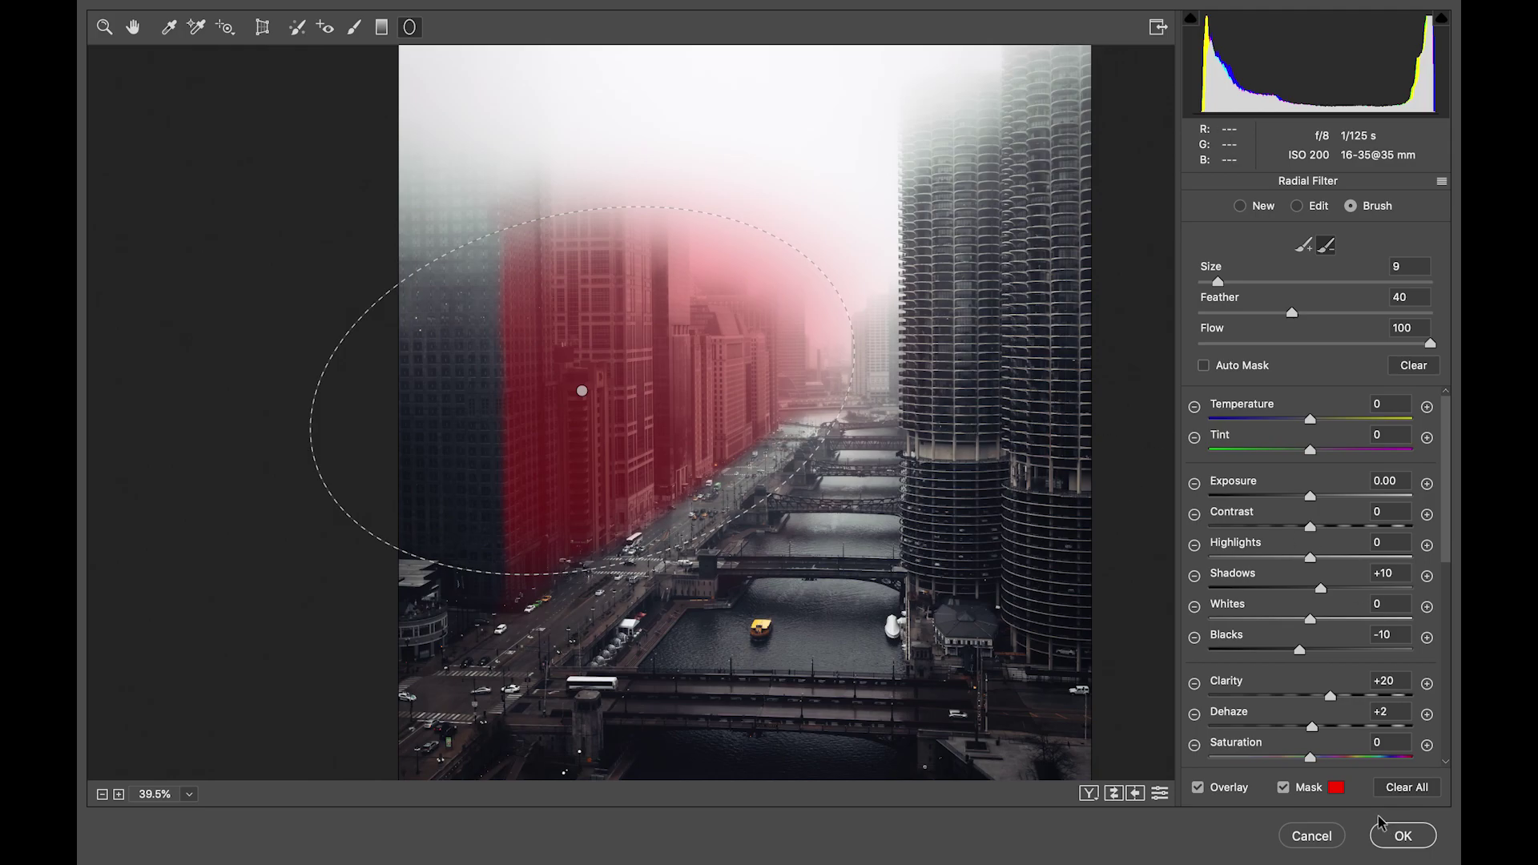
# Compare the photo before and after the Camera Raw edits several times
pyautogui.press('j')
pyautogui.click(1113, 793)
pyautogui.click(1113, 793)
pyautogui.click(1113, 792)
pyautogui.click(1113, 793)
pyautogui.click(1113, 797)
pyautogui.click(1114, 796)
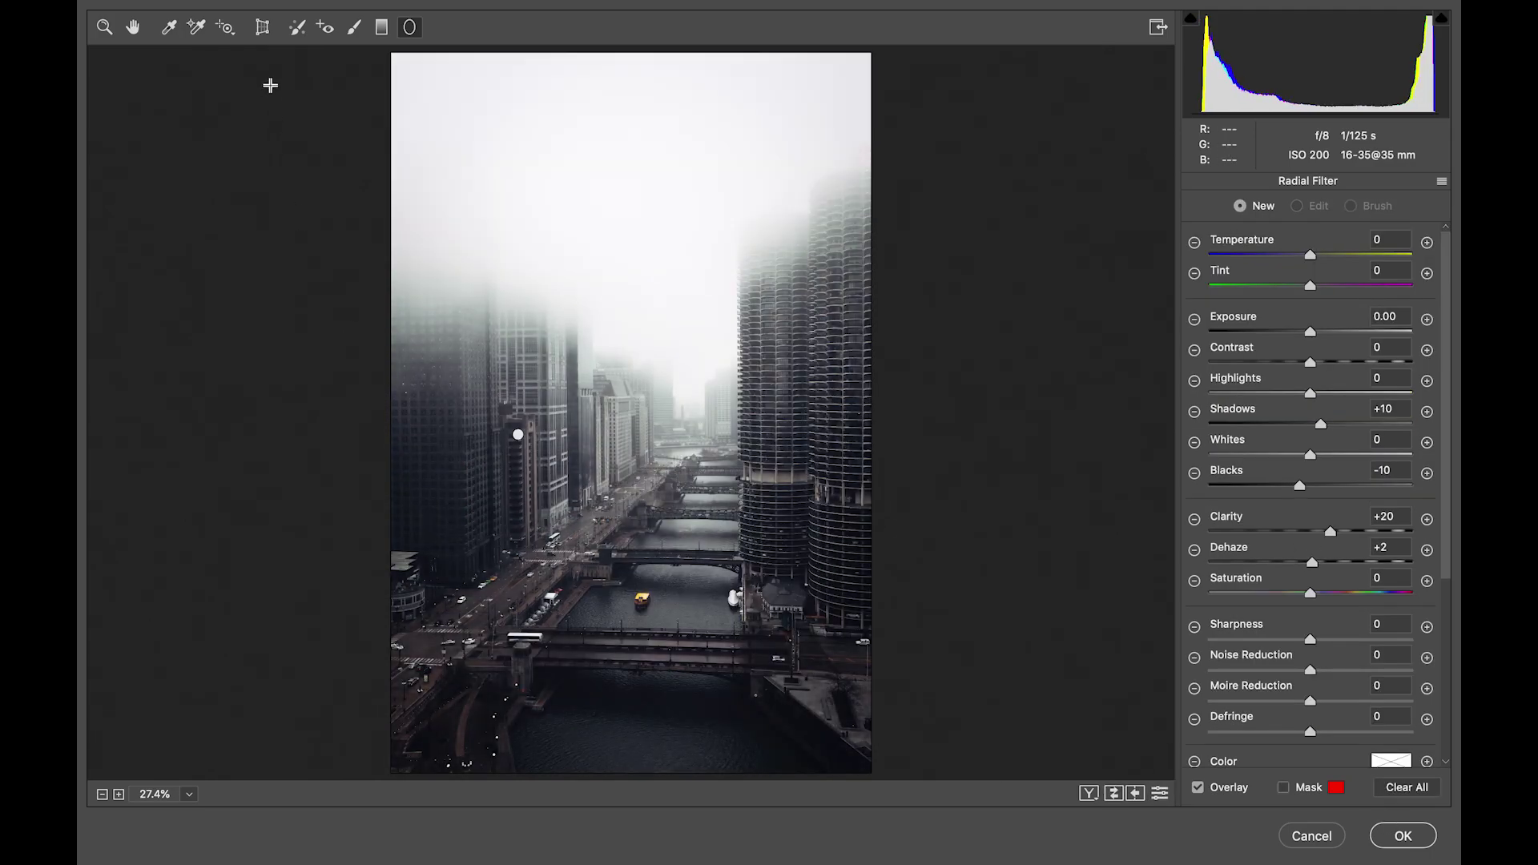
# Add a small radial filter around the yellow boat, set its Clarity to +5, and compare before and after
pyautogui.click(645, 607)
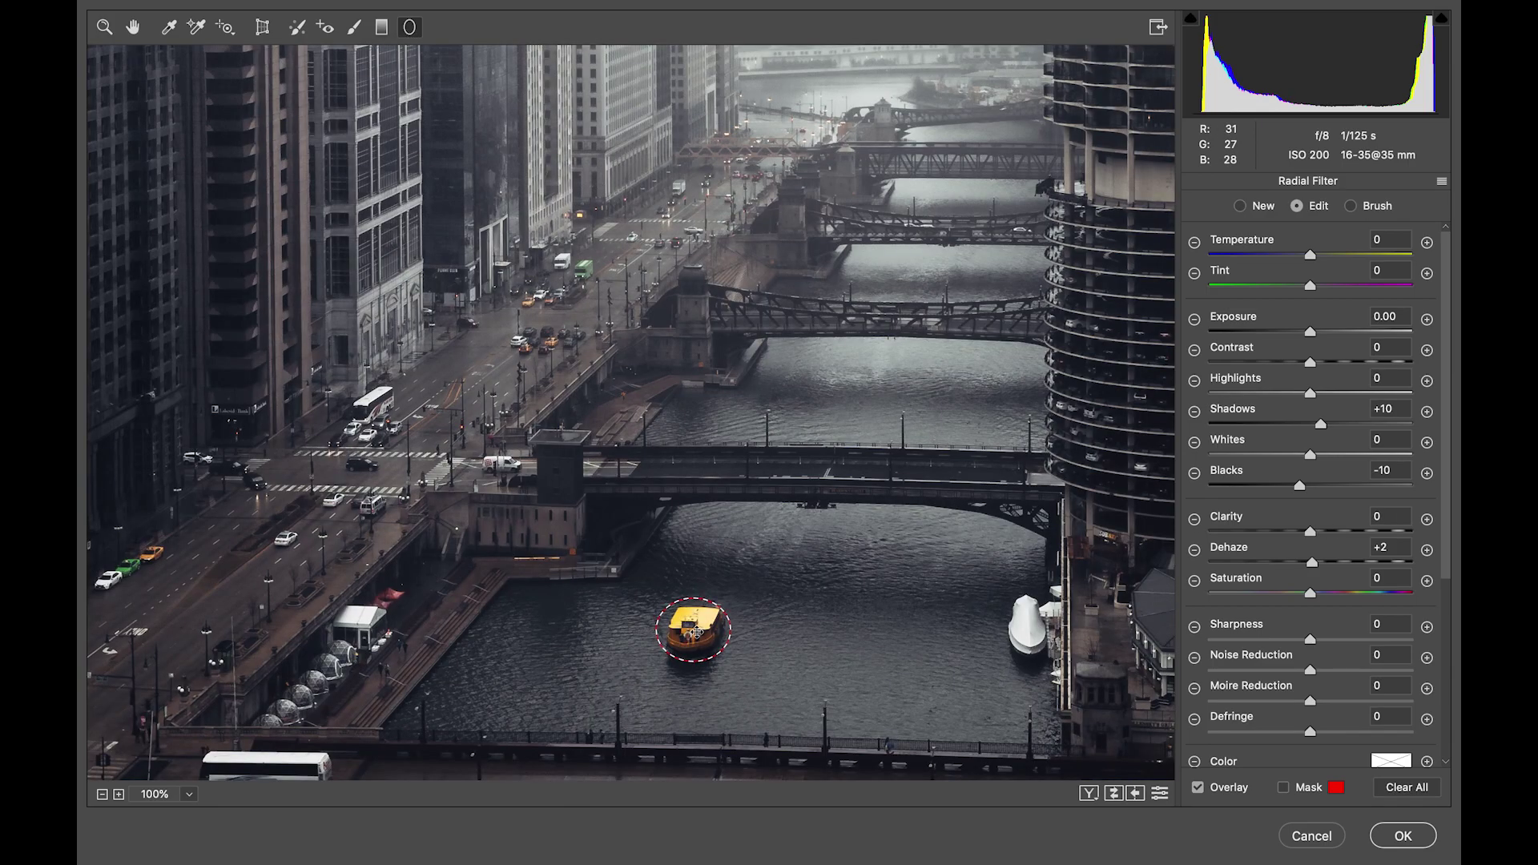
pyautogui.click(695, 632)
pyautogui.click(1159, 793)
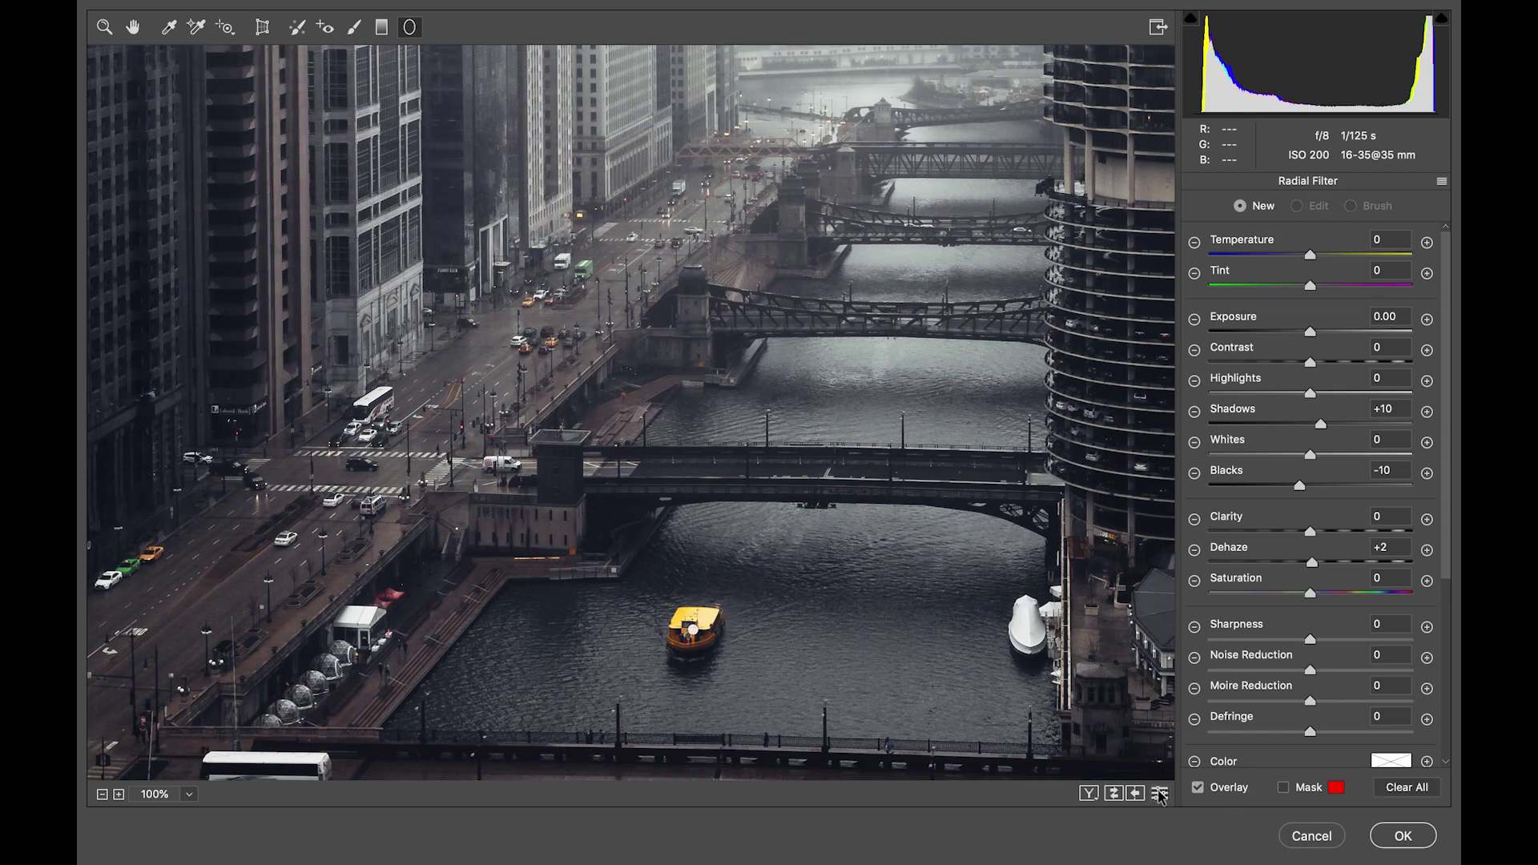
pyautogui.click(695, 635)
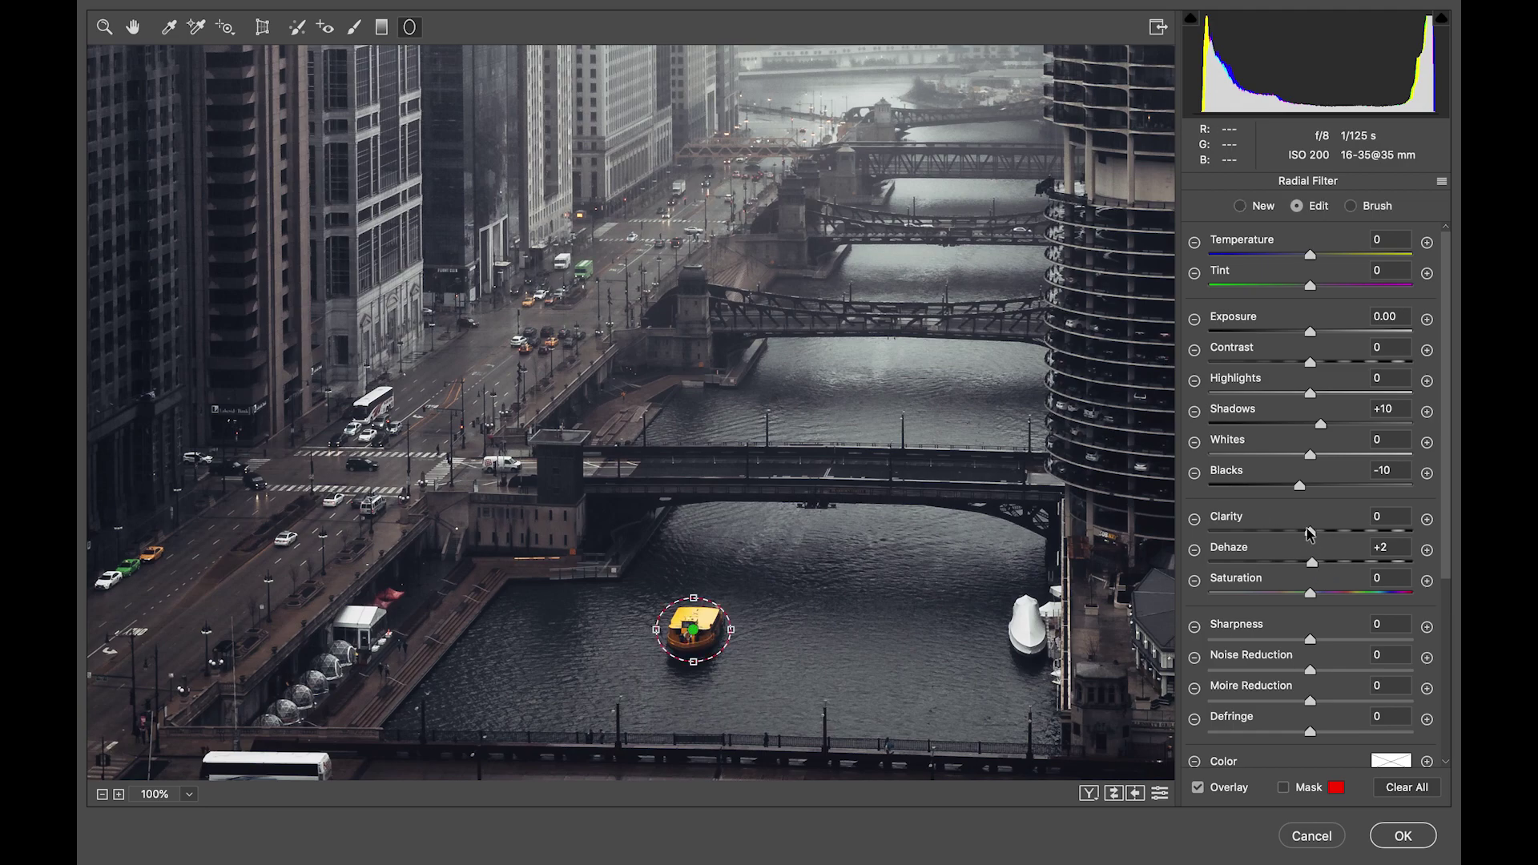
pyautogui.moveTo(1313, 532); pyautogui.dragTo(1315, 534)
pyautogui.press('Escape')
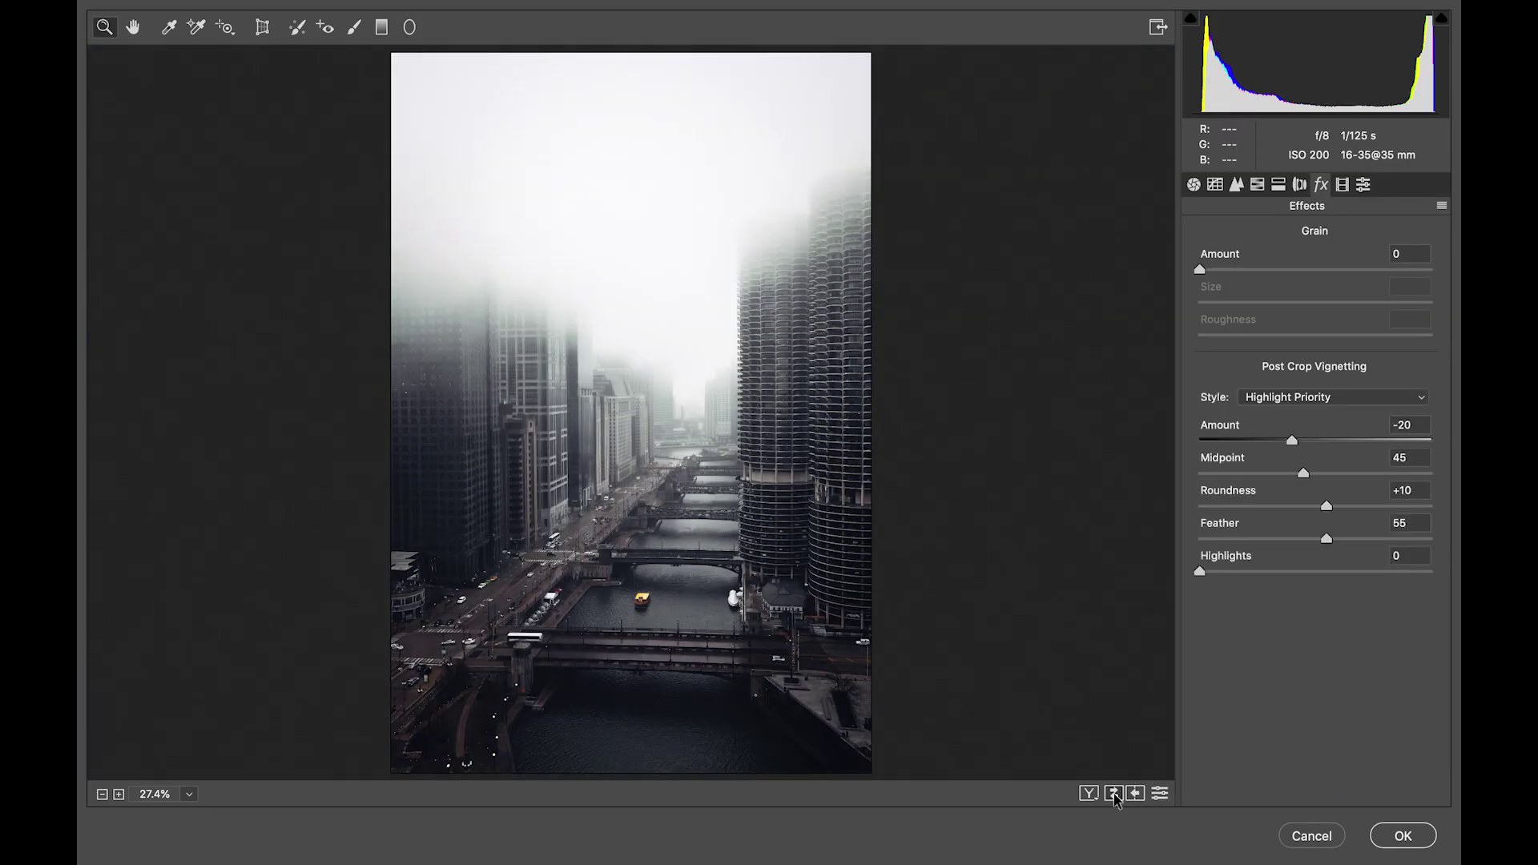
pyautogui.click(1114, 794)
pyautogui.moveTo(570, 529); pyautogui.dragTo(622, 551)
pyautogui.press('super+0')
# Add a graduated filter from the sky down to the bridges with Exposure +0.20 and shift it slightly lower
pyautogui.click(381, 27)
pyautogui.moveTo(623, 122); pyautogui.dragTo(622, 503)
pyautogui.moveTo(1309, 332)
pyautogui.mouseDown()
pyautogui.moveTo(1327, 337)
pyautogui.moveTo(1314, 337)
pyautogui.mouseUp()
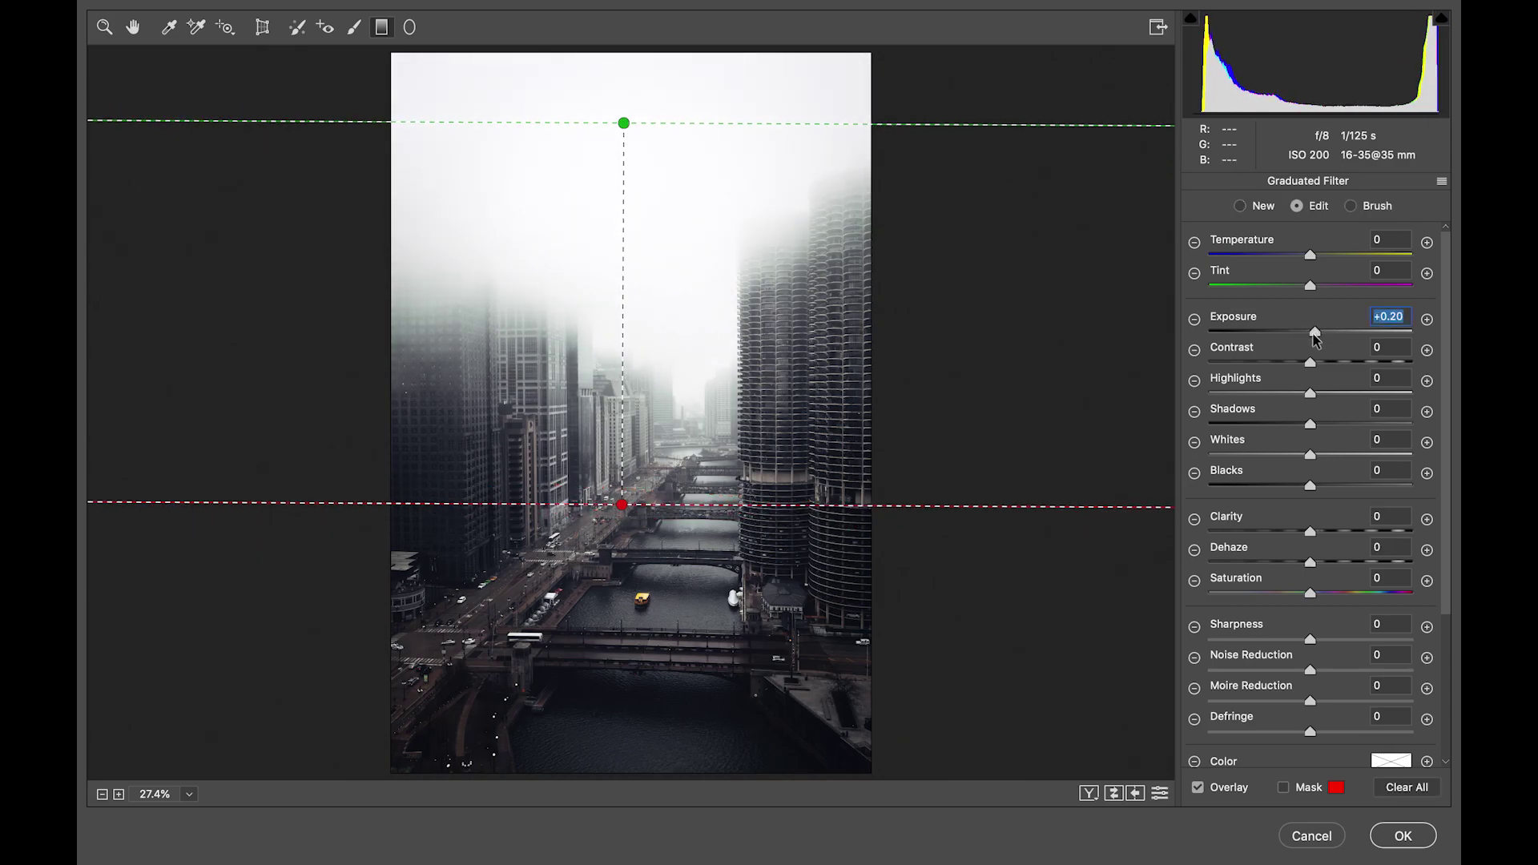
pyautogui.moveTo(622, 441); pyautogui.dragTo(633, 479)
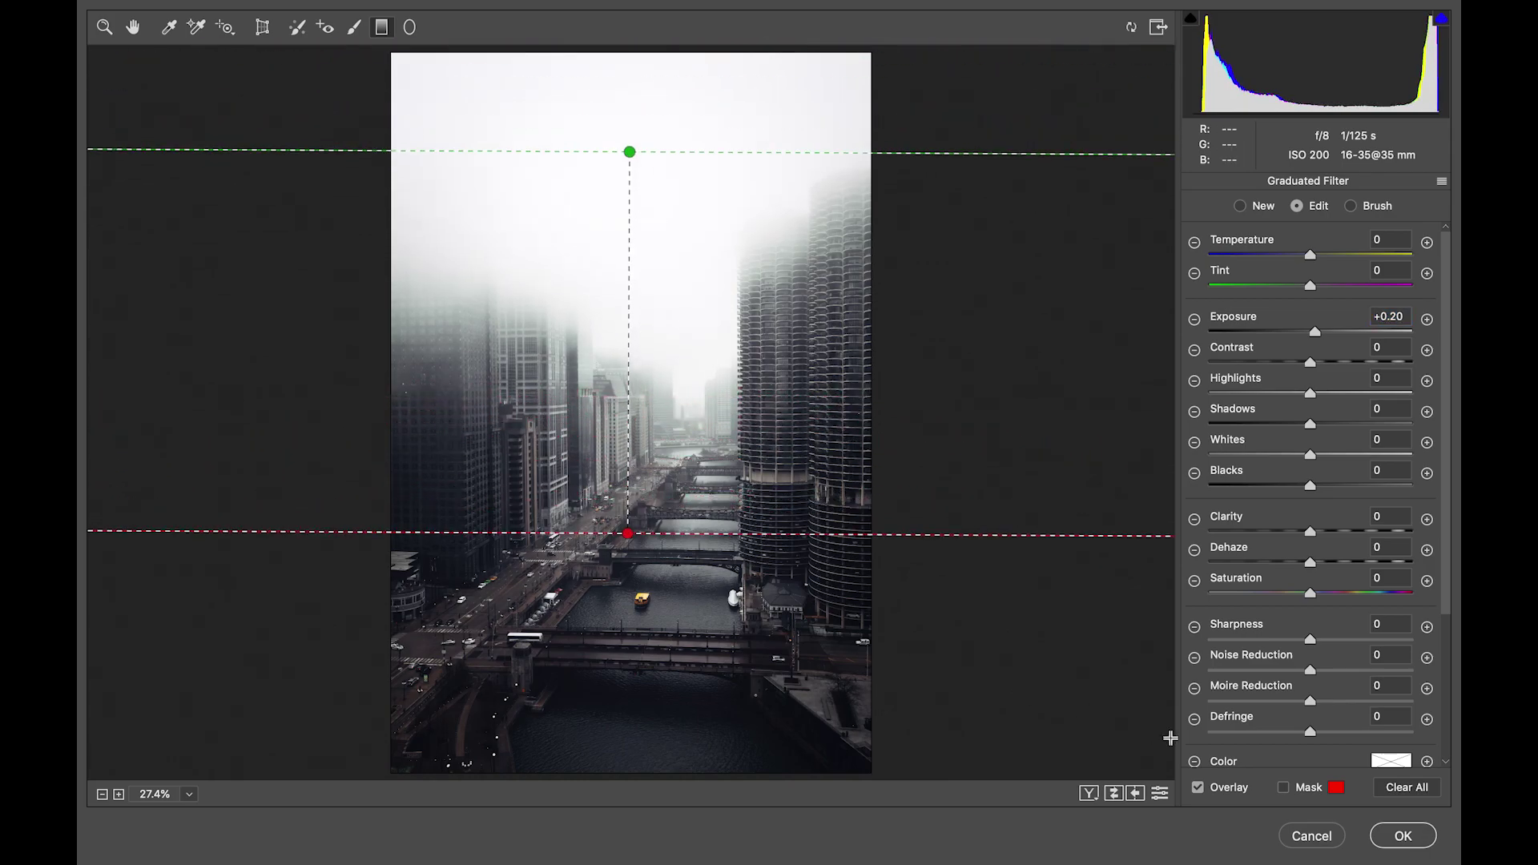
# With its mask displayed, shorten the graduated filter and move it up to cover only the foggy sky
pyautogui.click(1283, 787)
pyautogui.moveTo(628, 534); pyautogui.dragTo(628, 401)
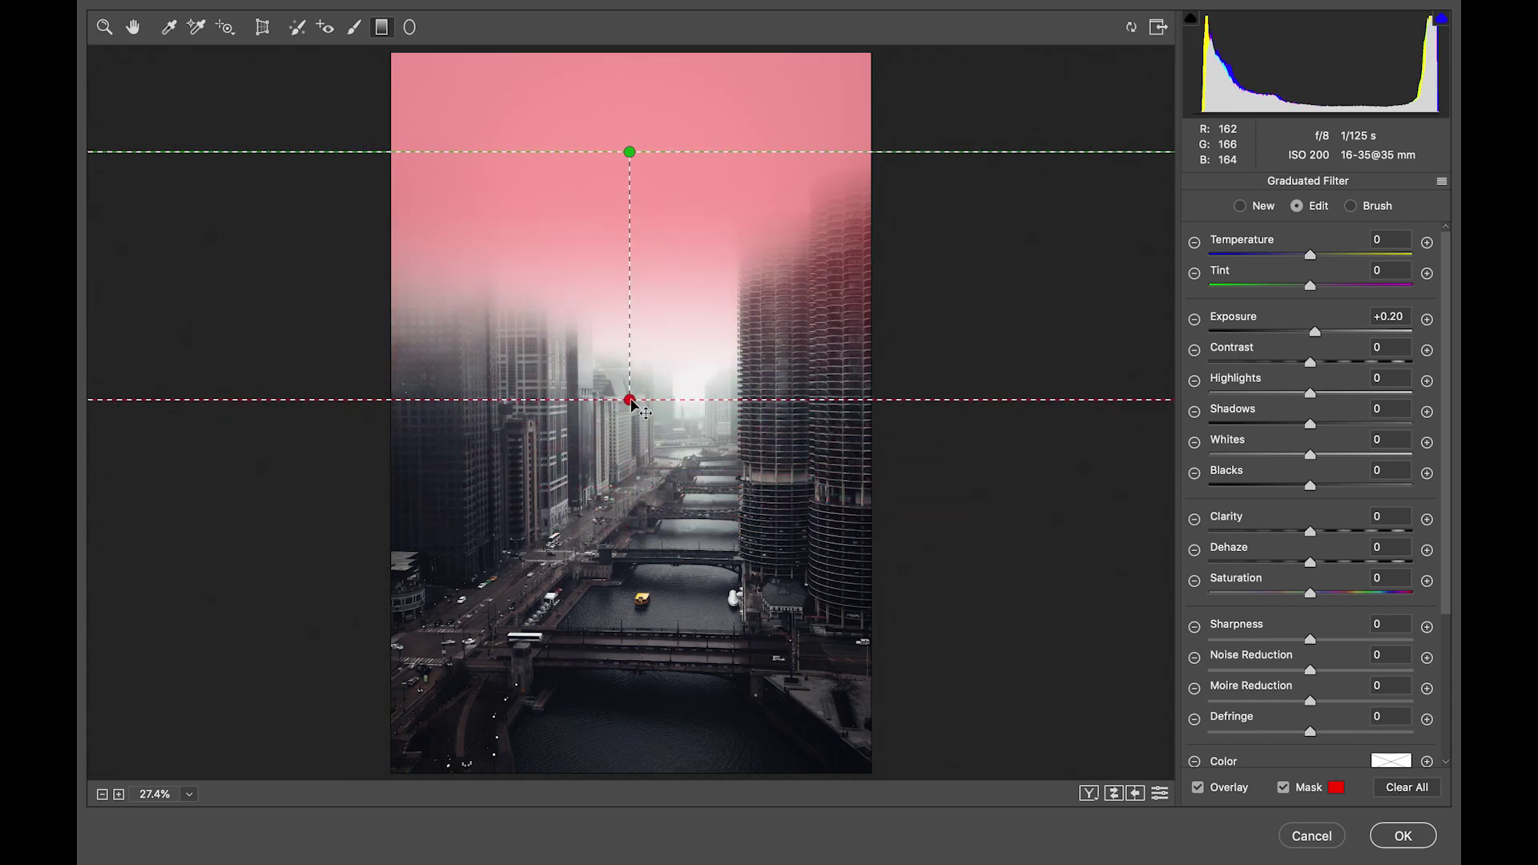
pyautogui.moveTo(632, 264); pyautogui.dragTo(633, 179)
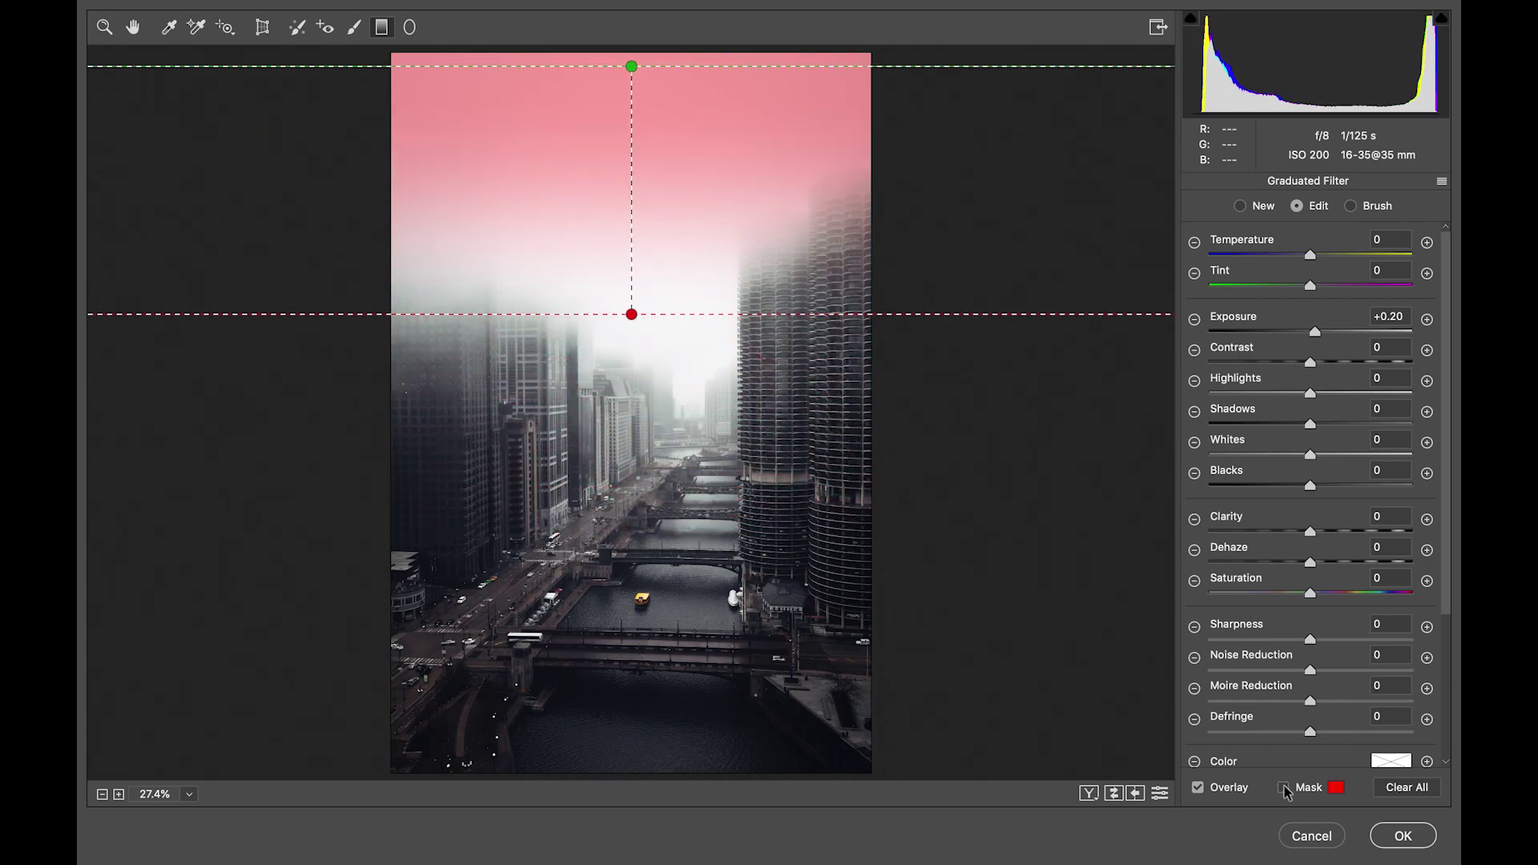
pyautogui.click(1283, 787)
# Set the sky graduated filter's Highlights to +10 and Whites to +35, and adjust its Blacks
pyautogui.moveTo(1310, 394)
pyautogui.mouseDown()
pyautogui.moveTo(1370, 394)
pyautogui.moveTo(1320, 400)
pyautogui.mouseUp()
pyautogui.moveTo(1310, 453); pyautogui.dragTo(1239, 485)
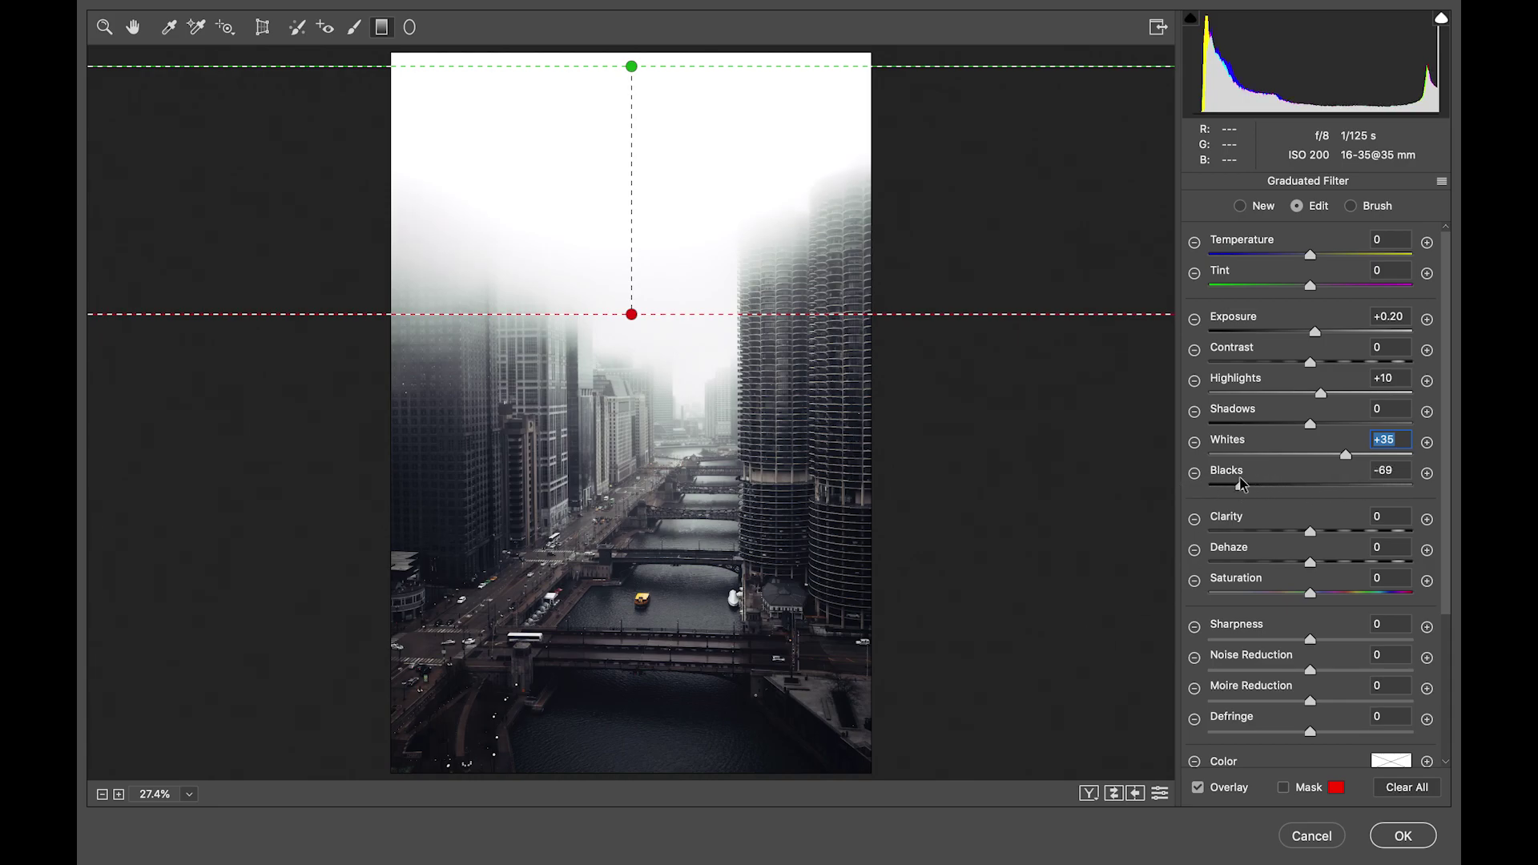
pyautogui.press('z')
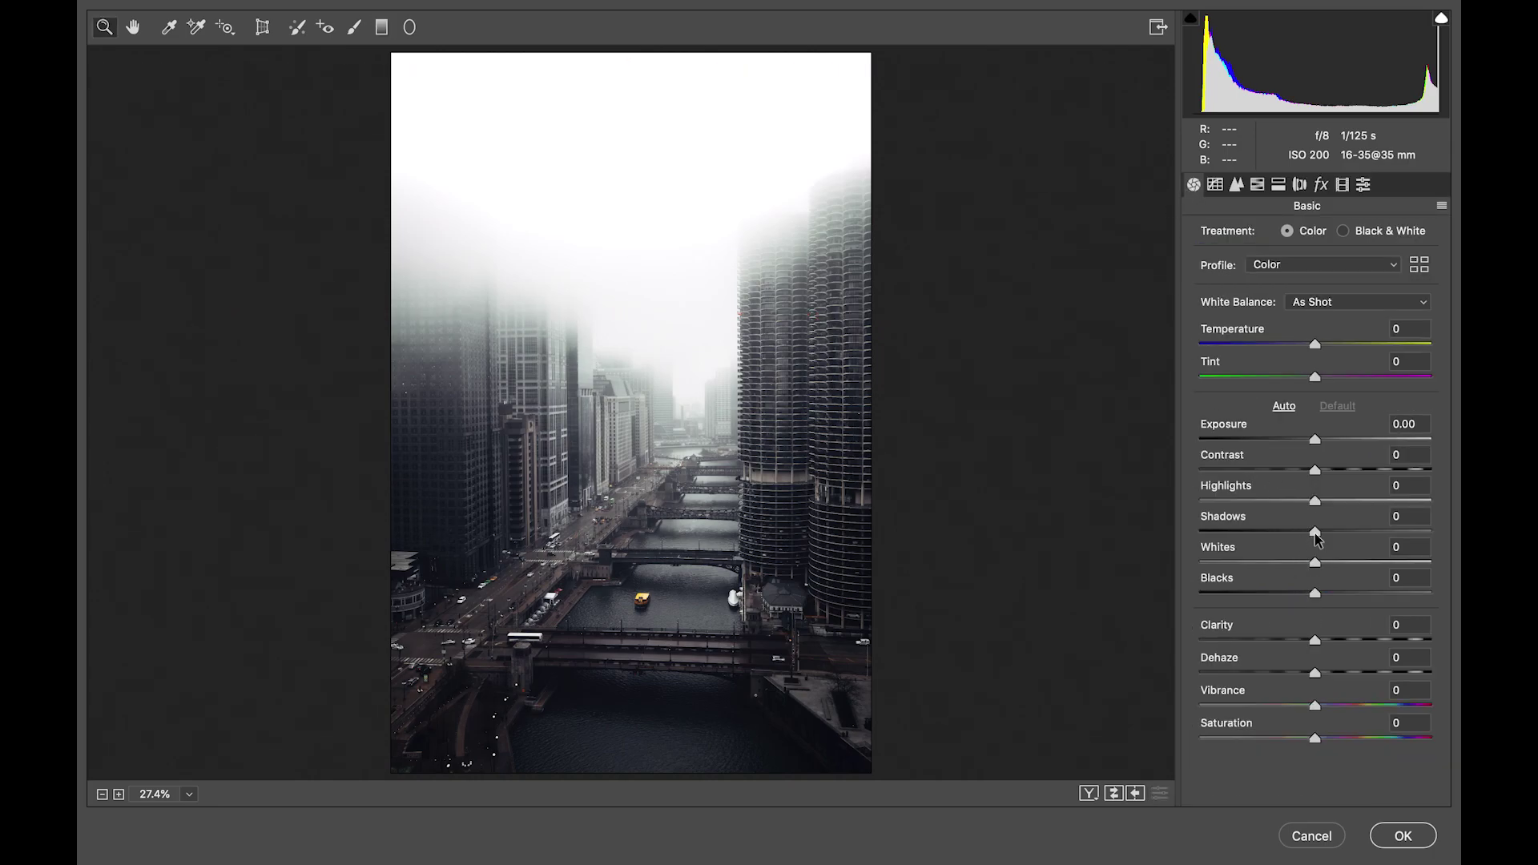
# Apply overall Shadows +10, Blacks −5, Contrast +5 and Temperature +2, and compare before and after
pyautogui.moveTo(1317, 537); pyautogui.dragTo(1326, 537)
pyautogui.moveTo(1318, 600); pyautogui.dragTo(1310, 599)
pyautogui.moveTo(1318, 479); pyautogui.dragTo(1323, 486)
pyautogui.moveTo(1299, 350); pyautogui.dragTo(1318, 353)
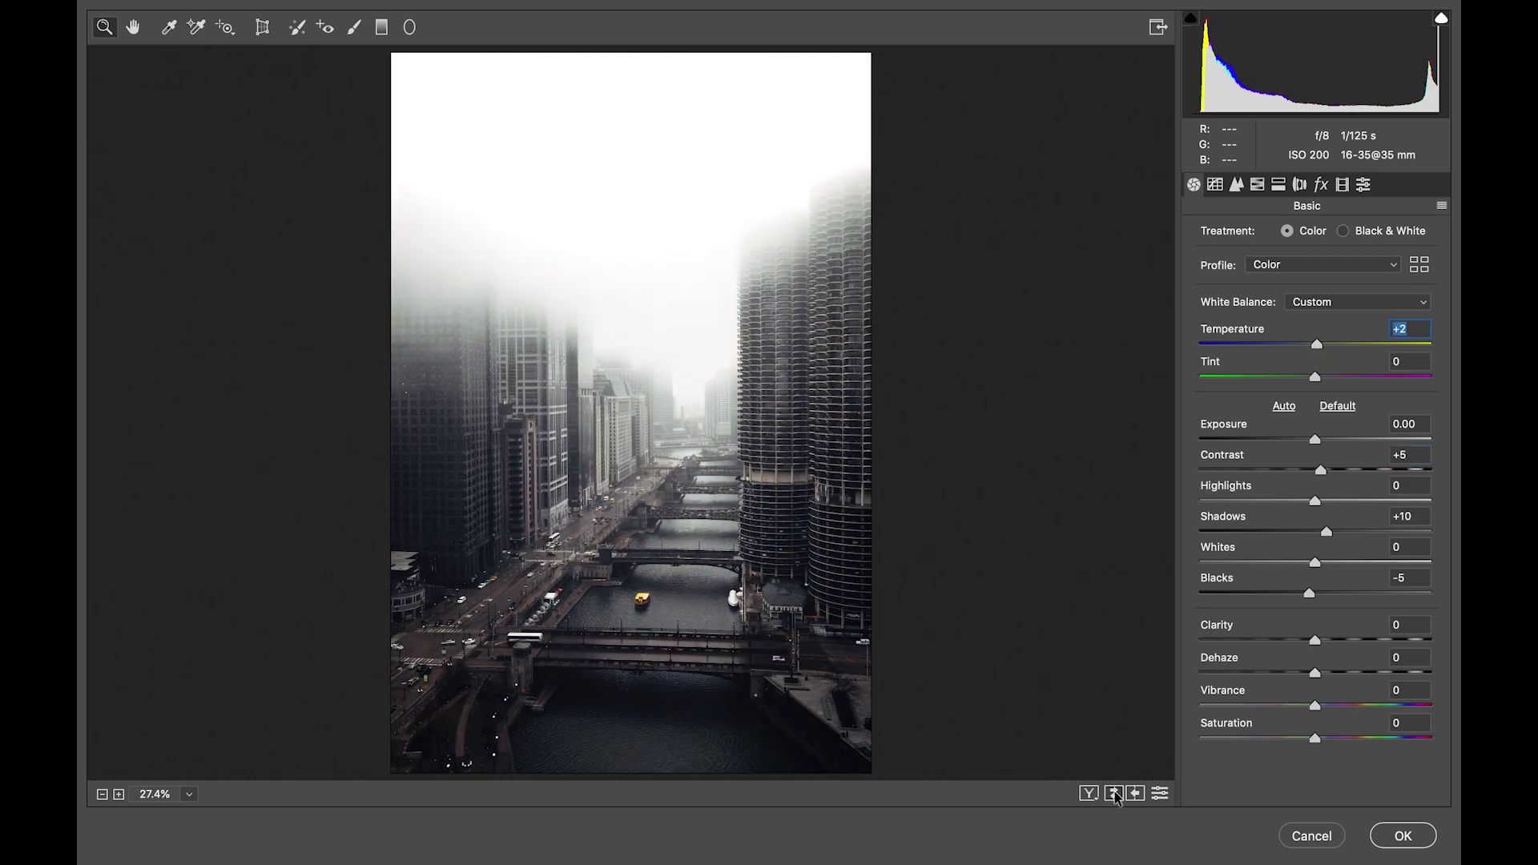
pyautogui.click(1114, 794)
pyautogui.click(1114, 794)
# Set the overall Saturation to −5 and reset Vibrance to its default
pyautogui.moveTo(1307, 744)
pyautogui.mouseDown()
pyautogui.moveTo(1286, 738)
pyautogui.moveTo(1340, 742)
pyautogui.moveTo(1313, 743)
pyautogui.mouseUp()
pyautogui.click(1309, 740)
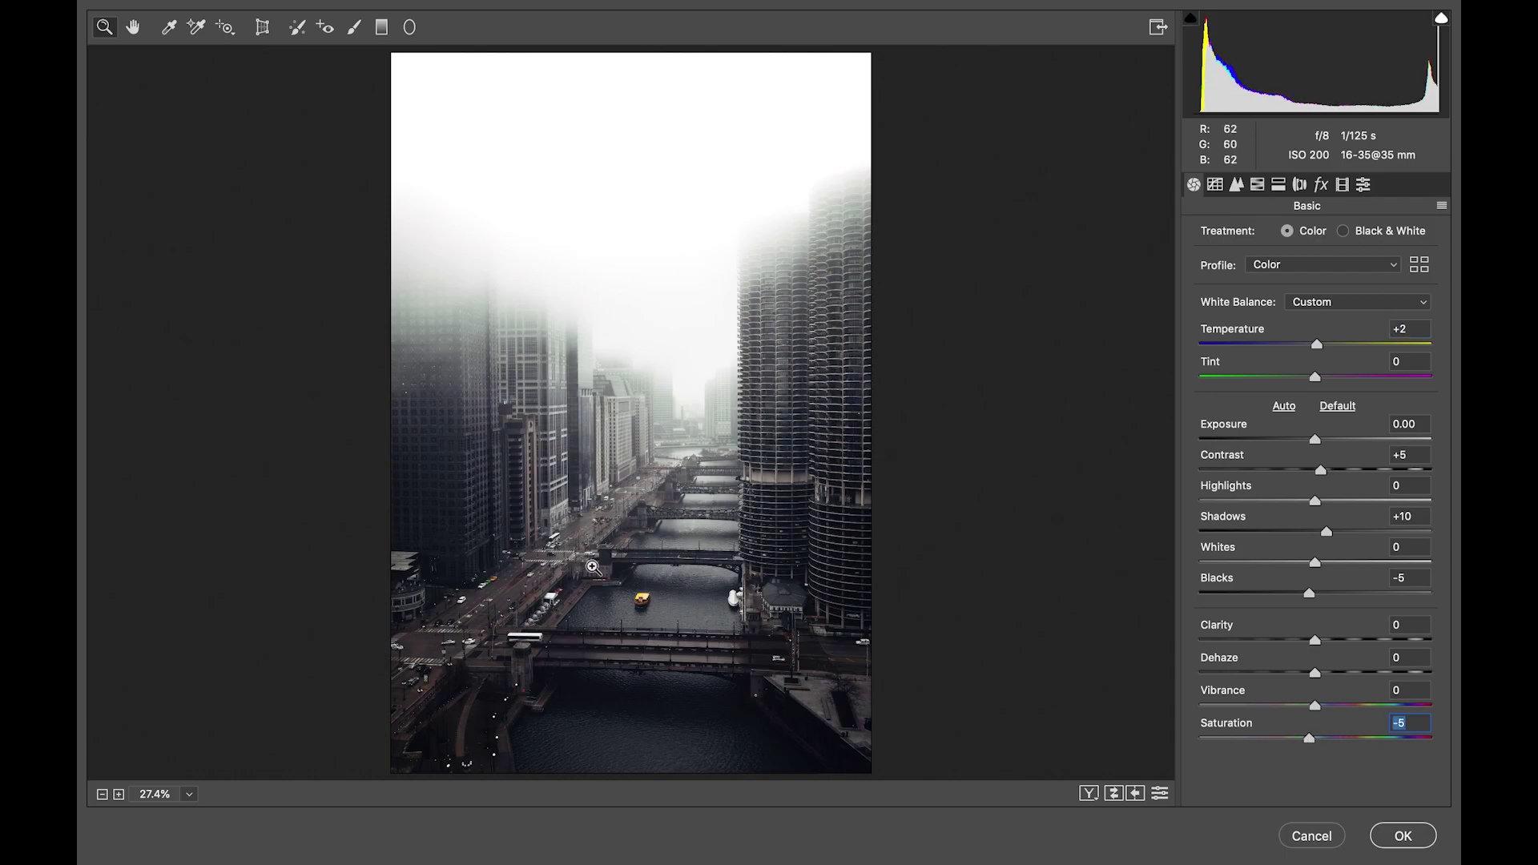
pyautogui.doubleClick(1316, 705)
# Raise the Saturation of the yellow boat's radial filter to +50 and check it against the whole photo
pyautogui.moveTo(641, 625); pyautogui.dragTo(793, 666)
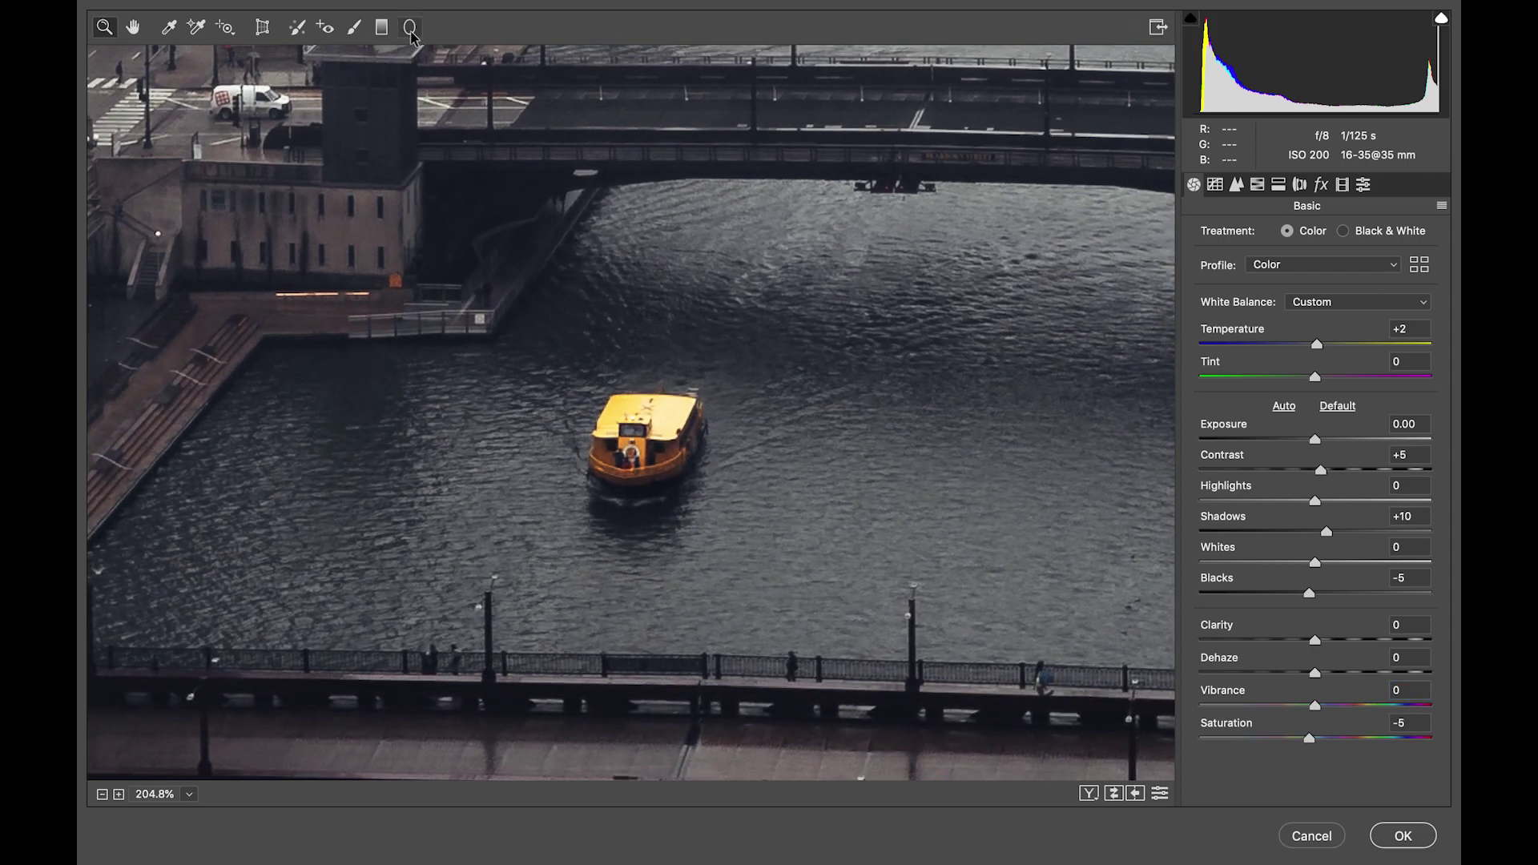
pyautogui.click(409, 27)
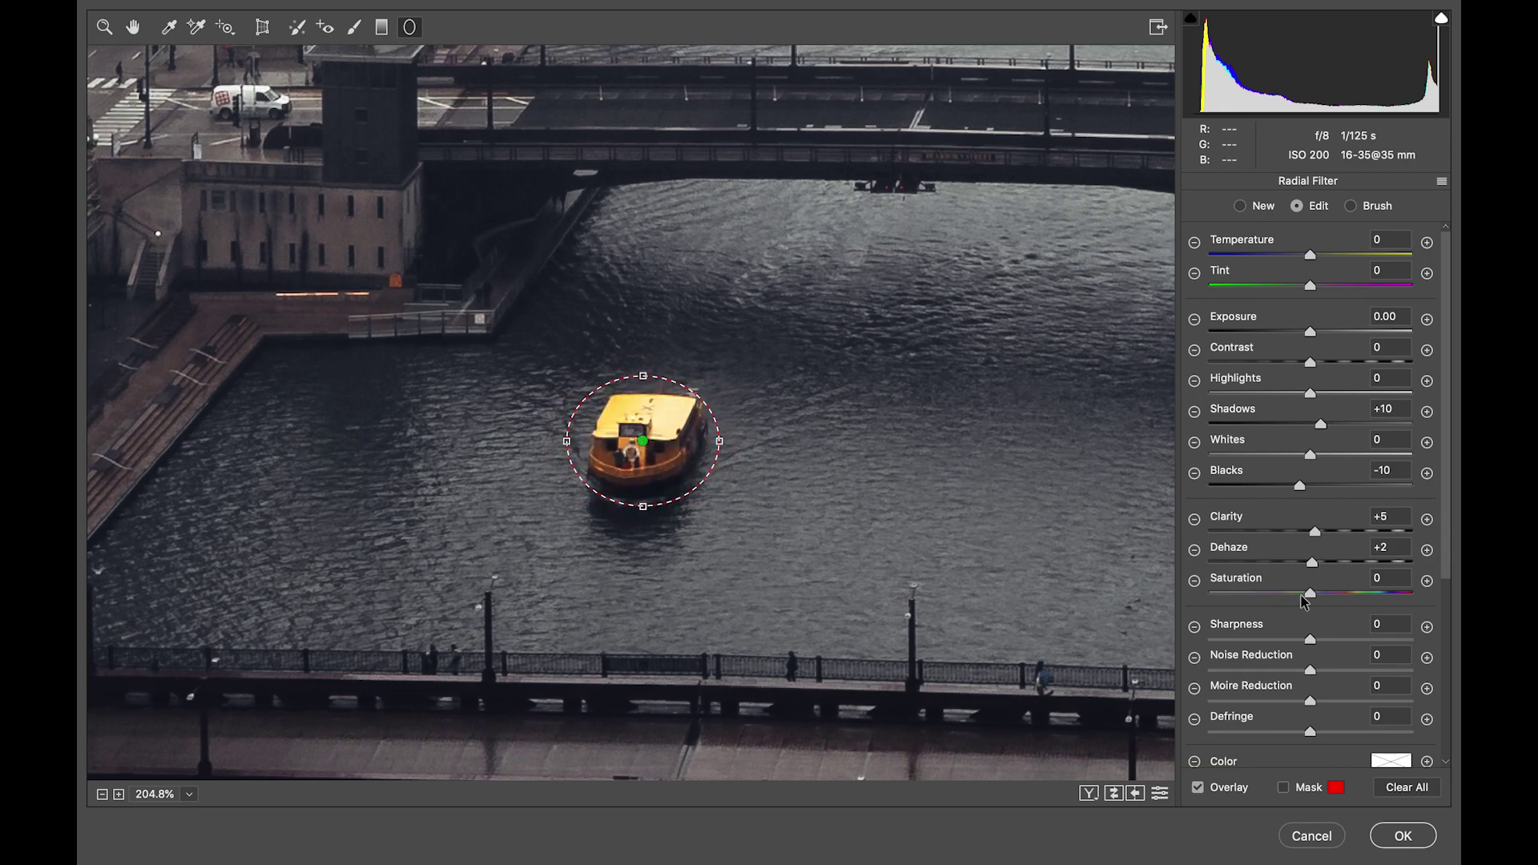
pyautogui.click(1358, 593)
pyautogui.click(193, 794)
pyautogui.click(256, 818)
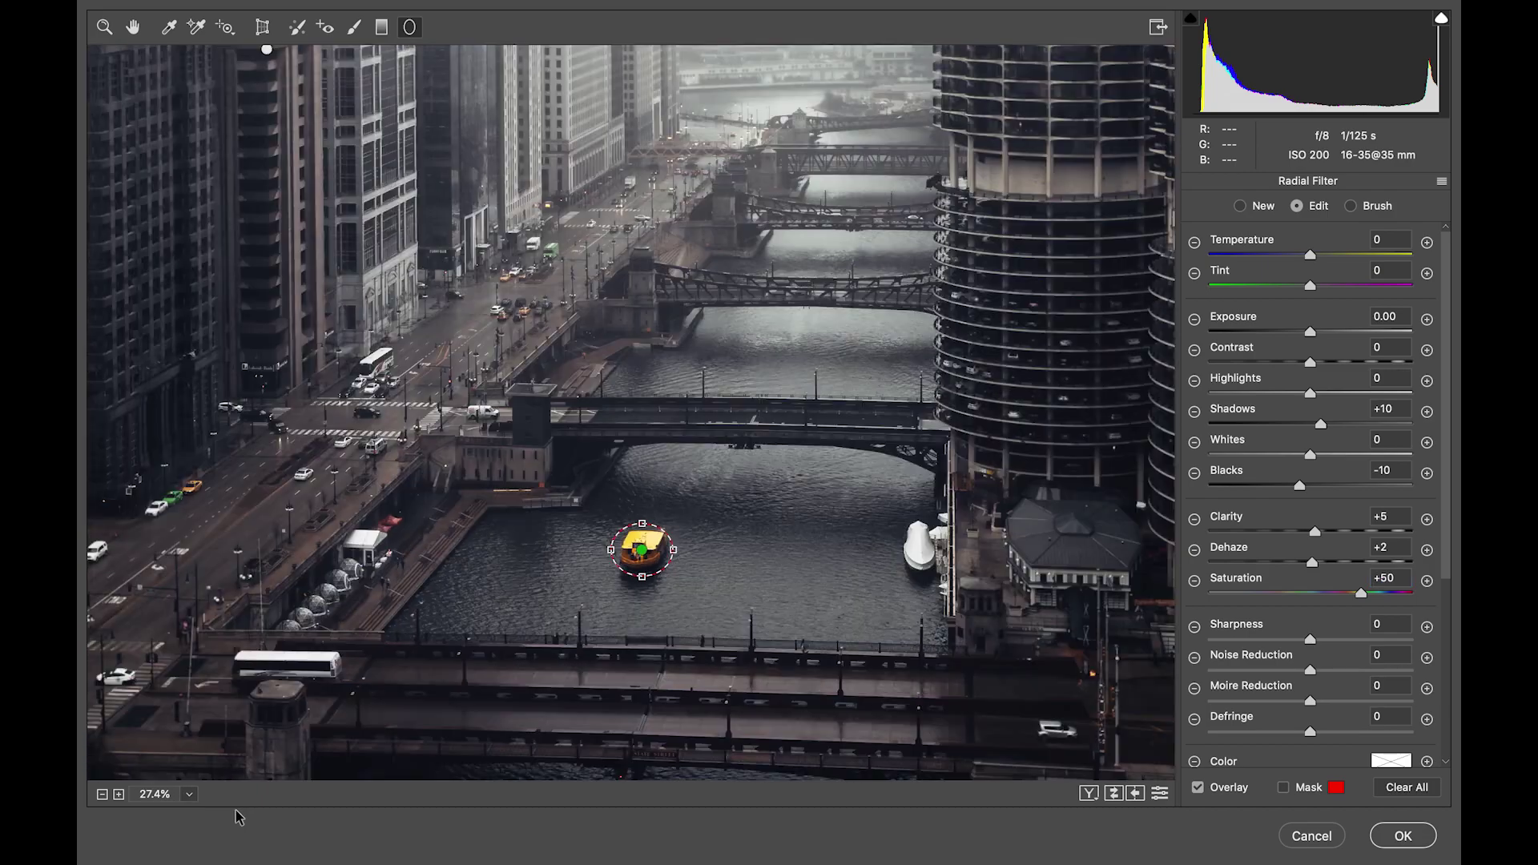
pyautogui.press('z')
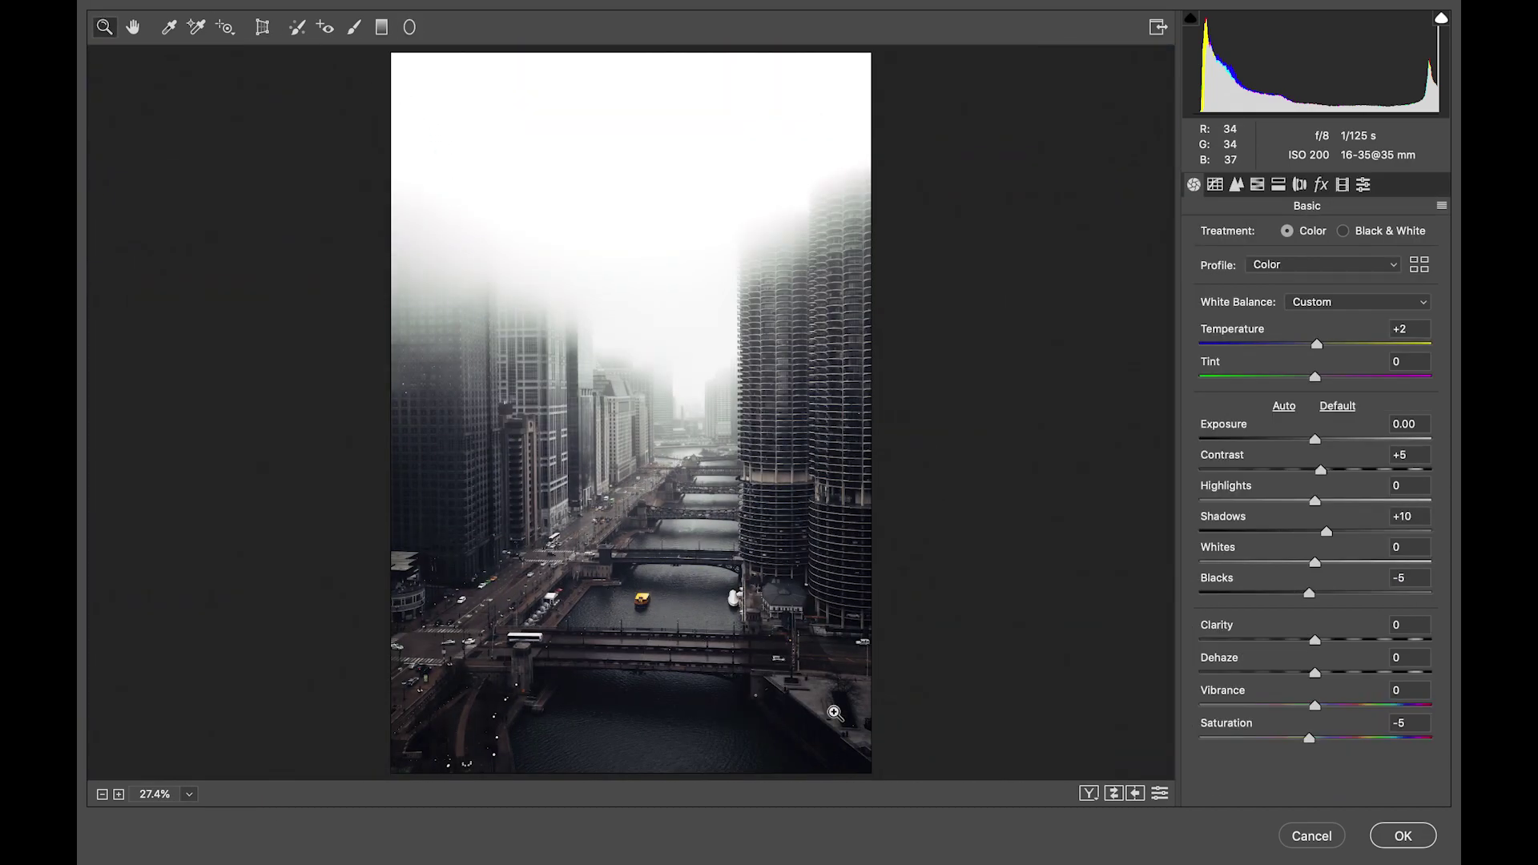
# Apply the Camera Raw filter and toggle Layer 2's visibility to compare the photo with and without it
pyautogui.click(1400, 835)
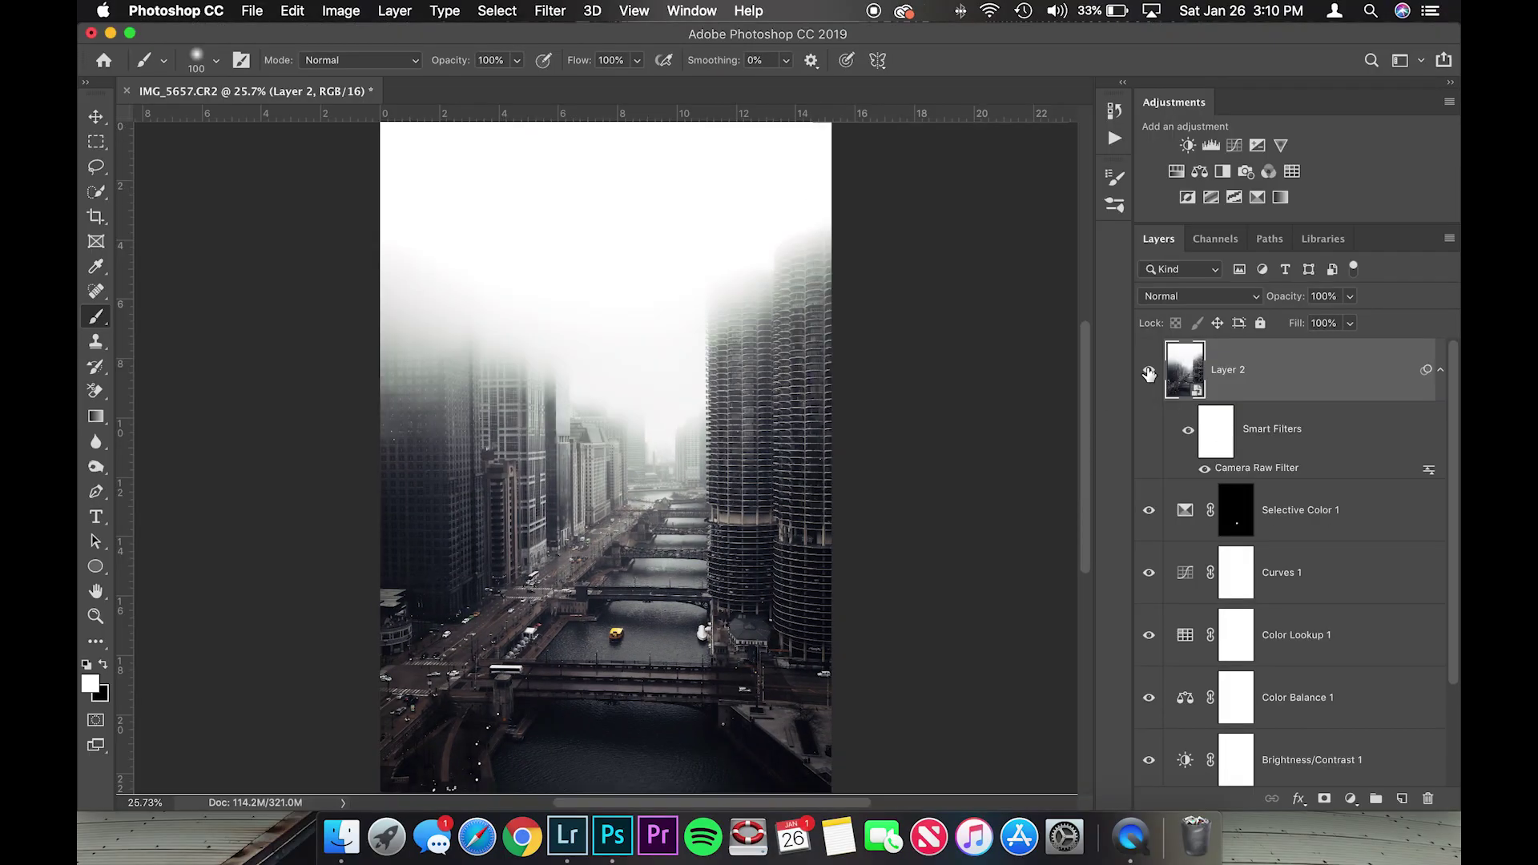
pyautogui.click(1146, 373)
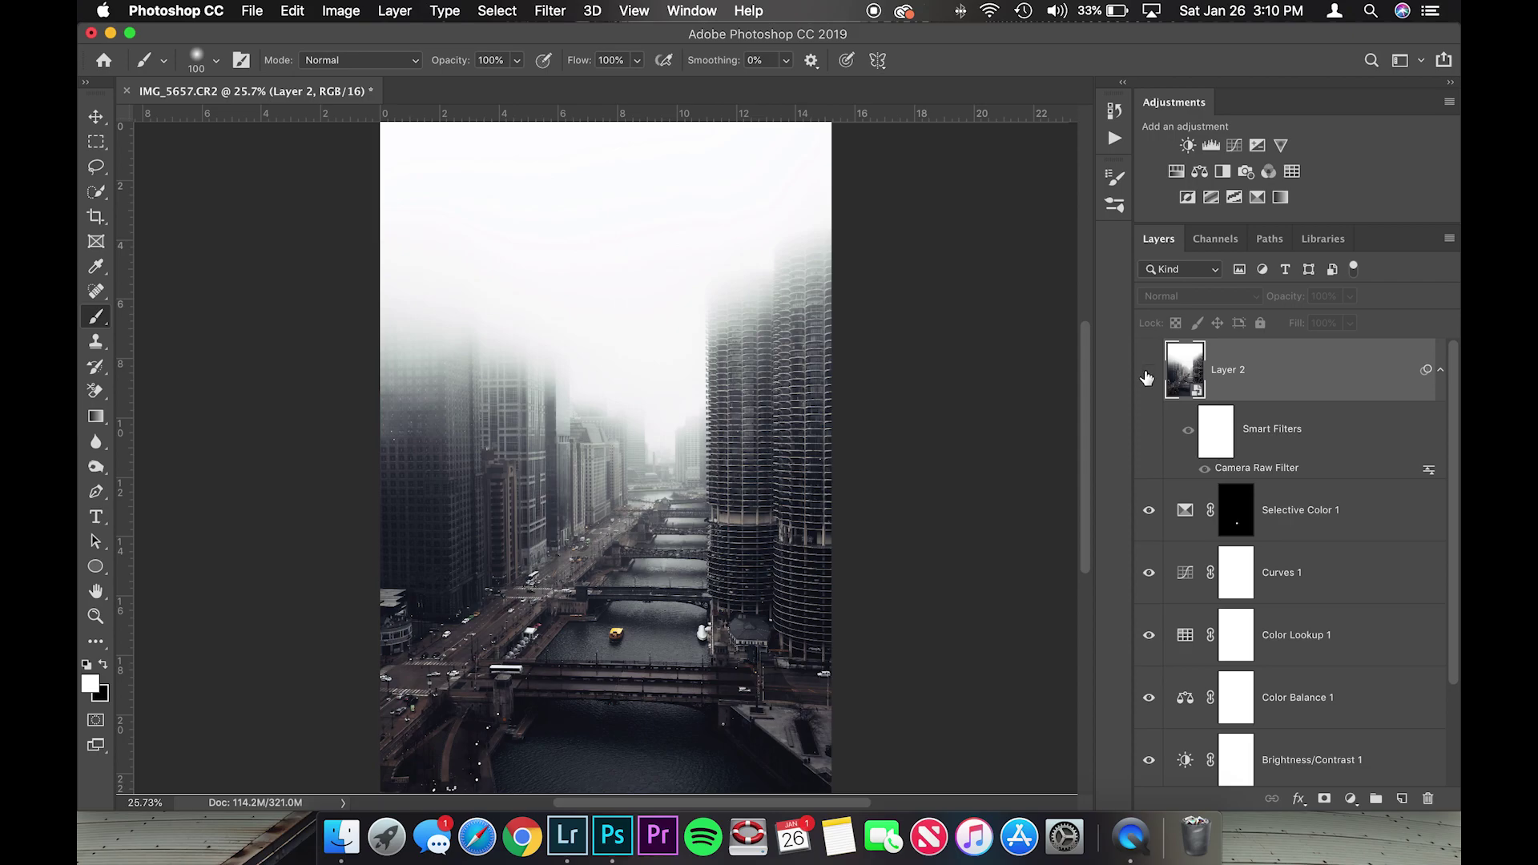
pyautogui.click(1147, 373)
pyautogui.click(1147, 373)
pyautogui.click(1147, 373)
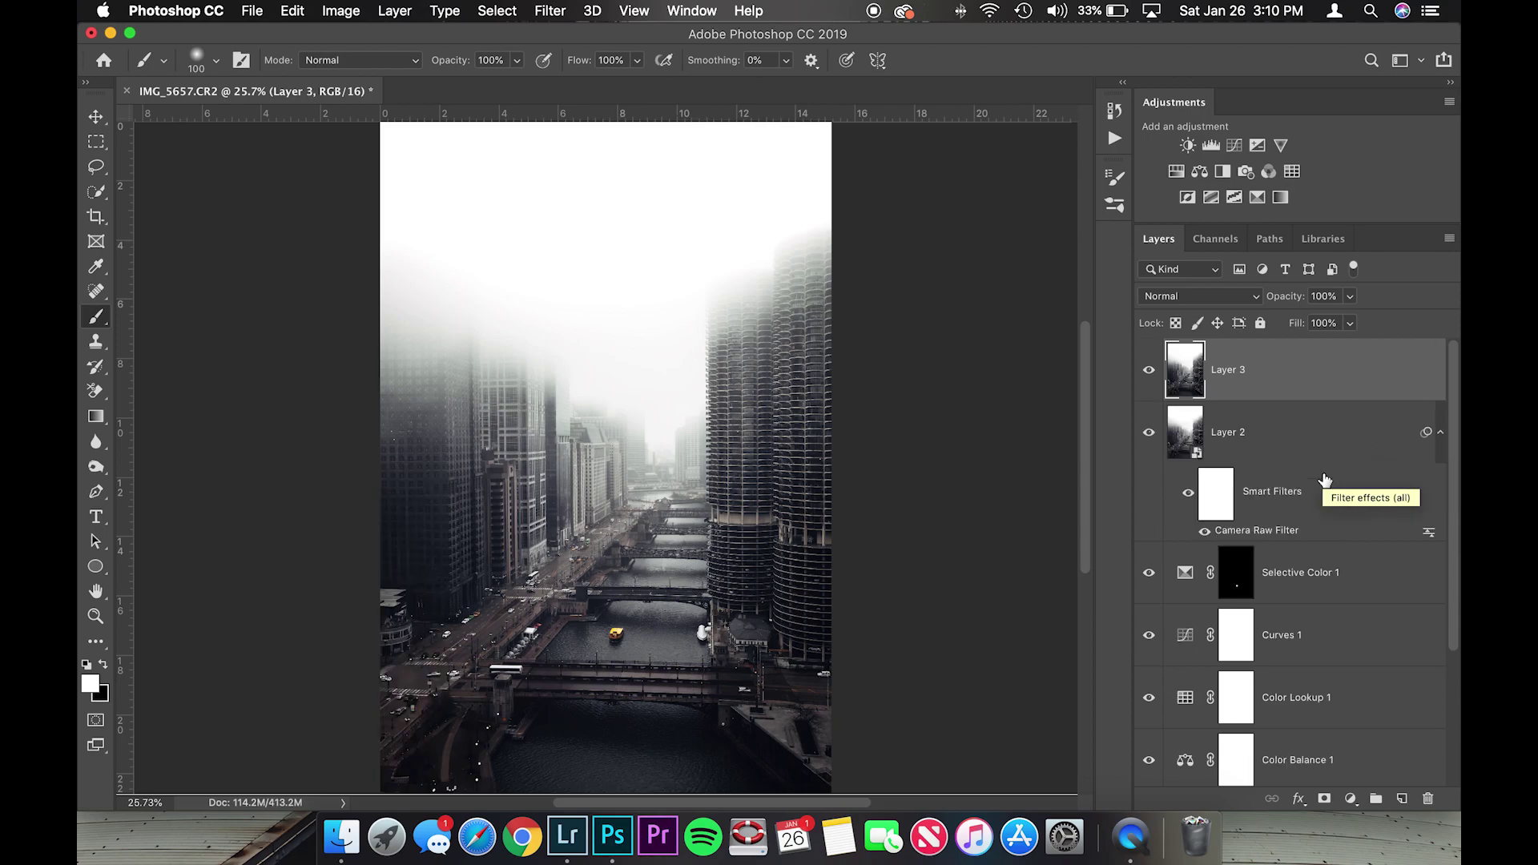
# Apply the High Pass filter to Layer 3 with a radius of 1.5 pixels
pyautogui.click(550, 9)
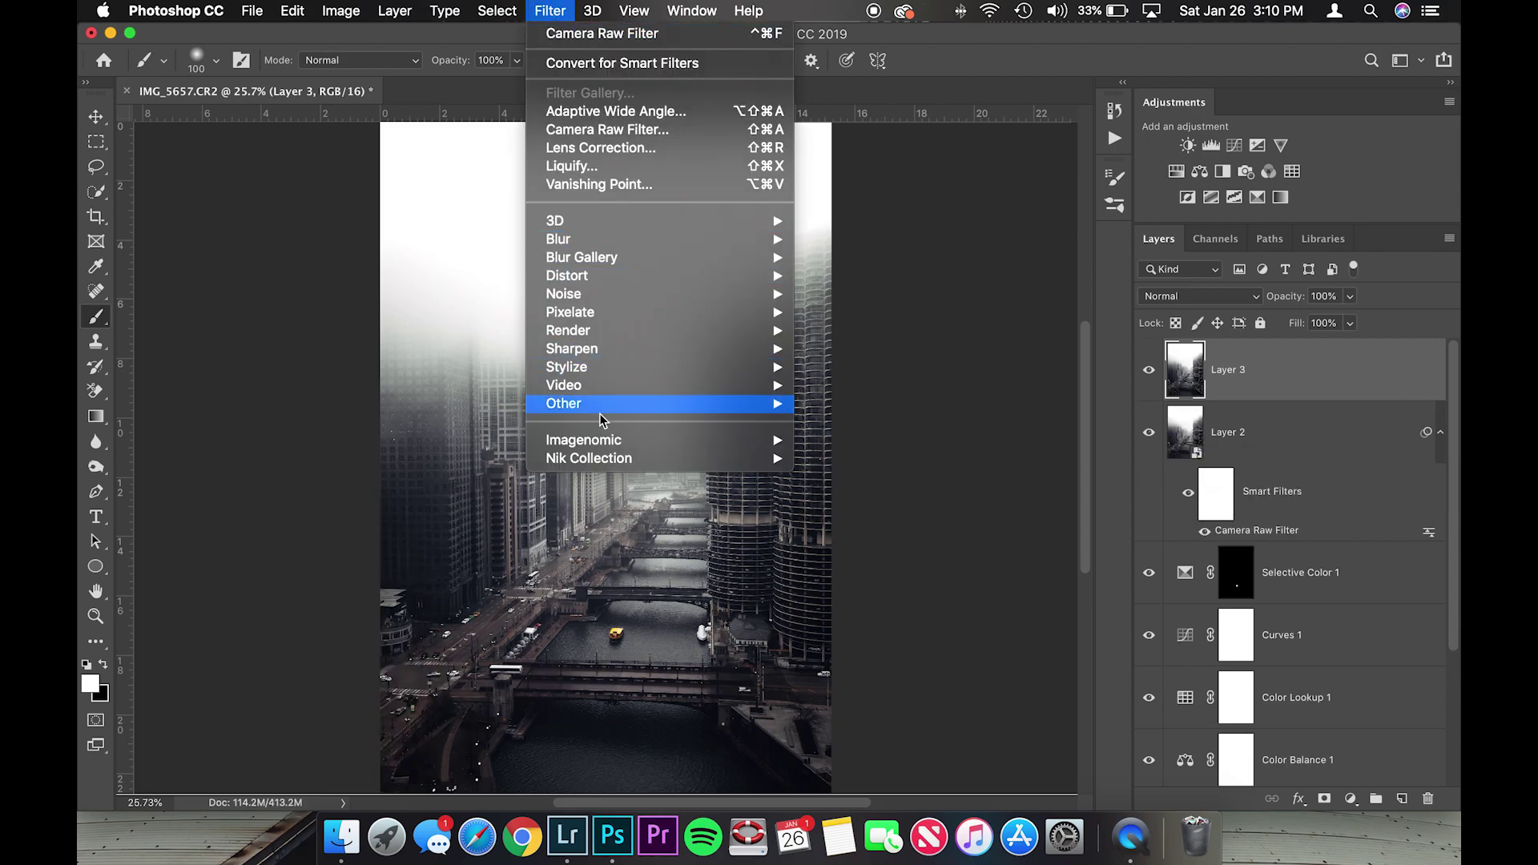
pyautogui.moveTo(609, 403)
pyautogui.click(845, 422)
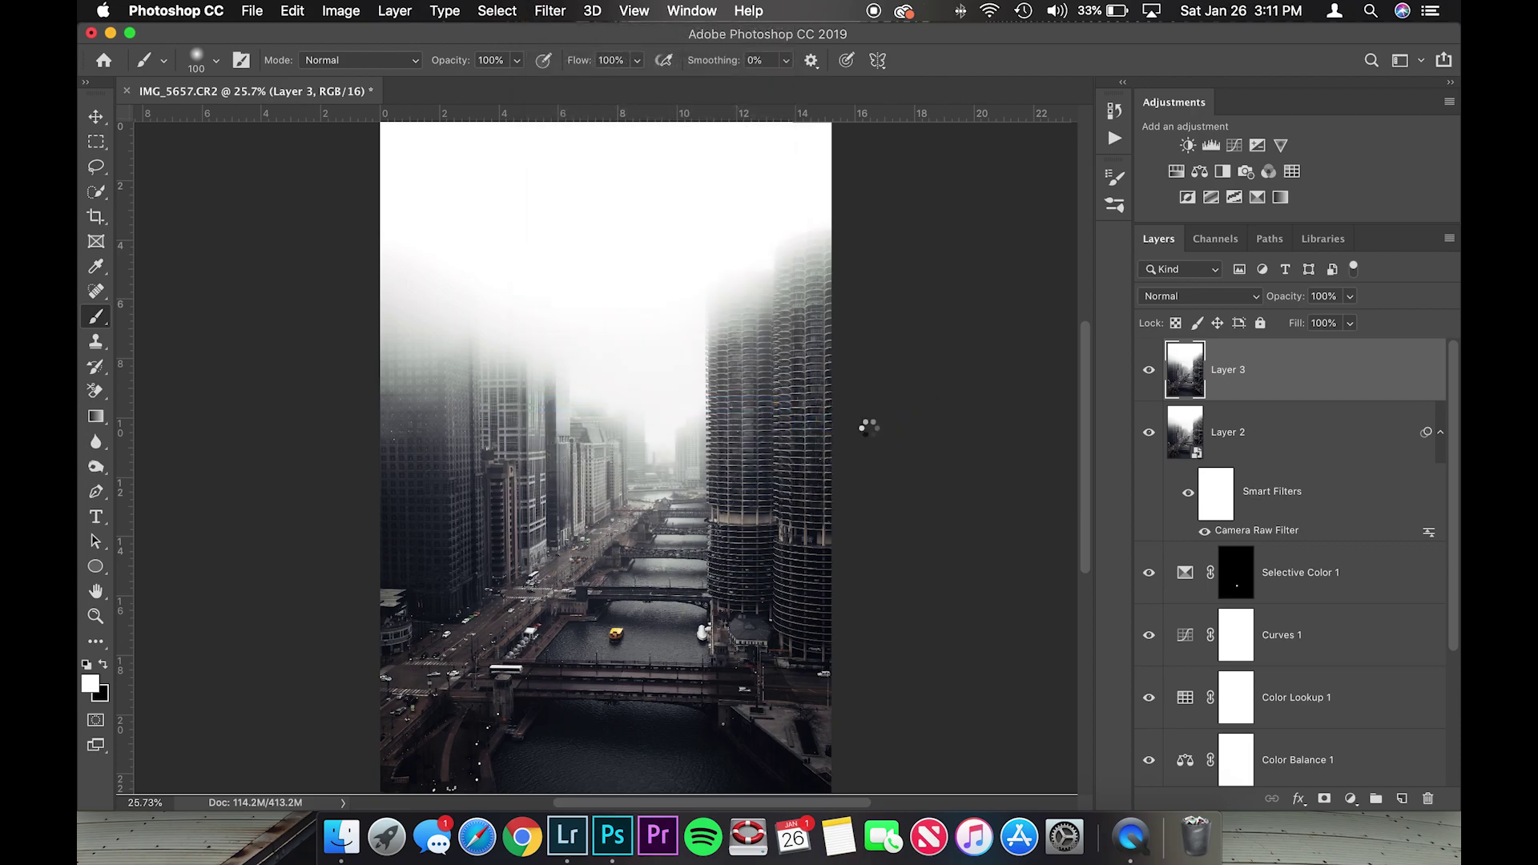
pyautogui.moveTo(960, 199); pyautogui.dragTo(978, 147)
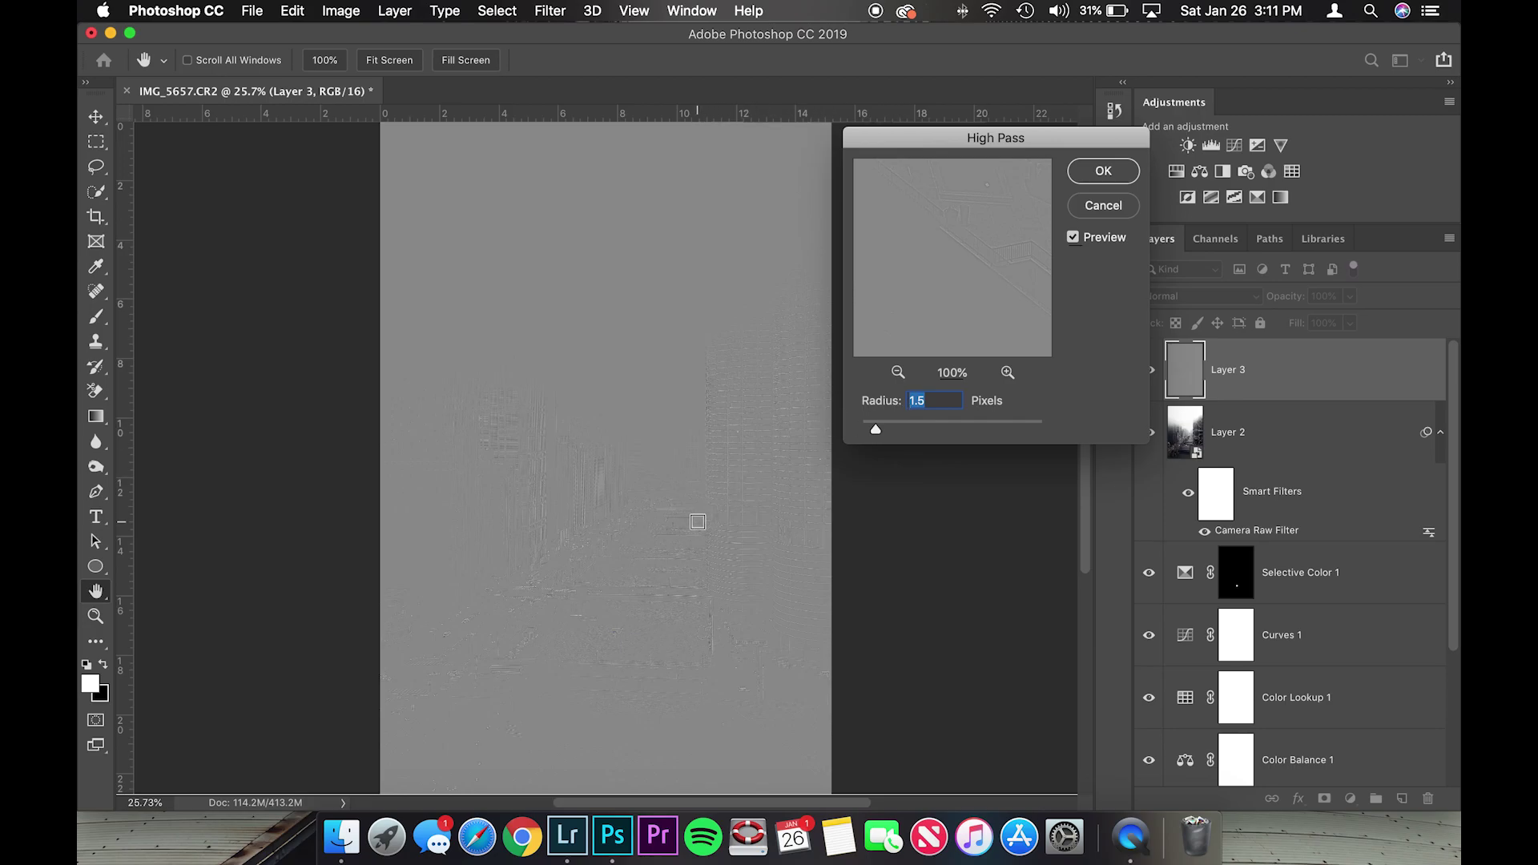
pyautogui.press('super+plus')
pyautogui.press('super+plus')
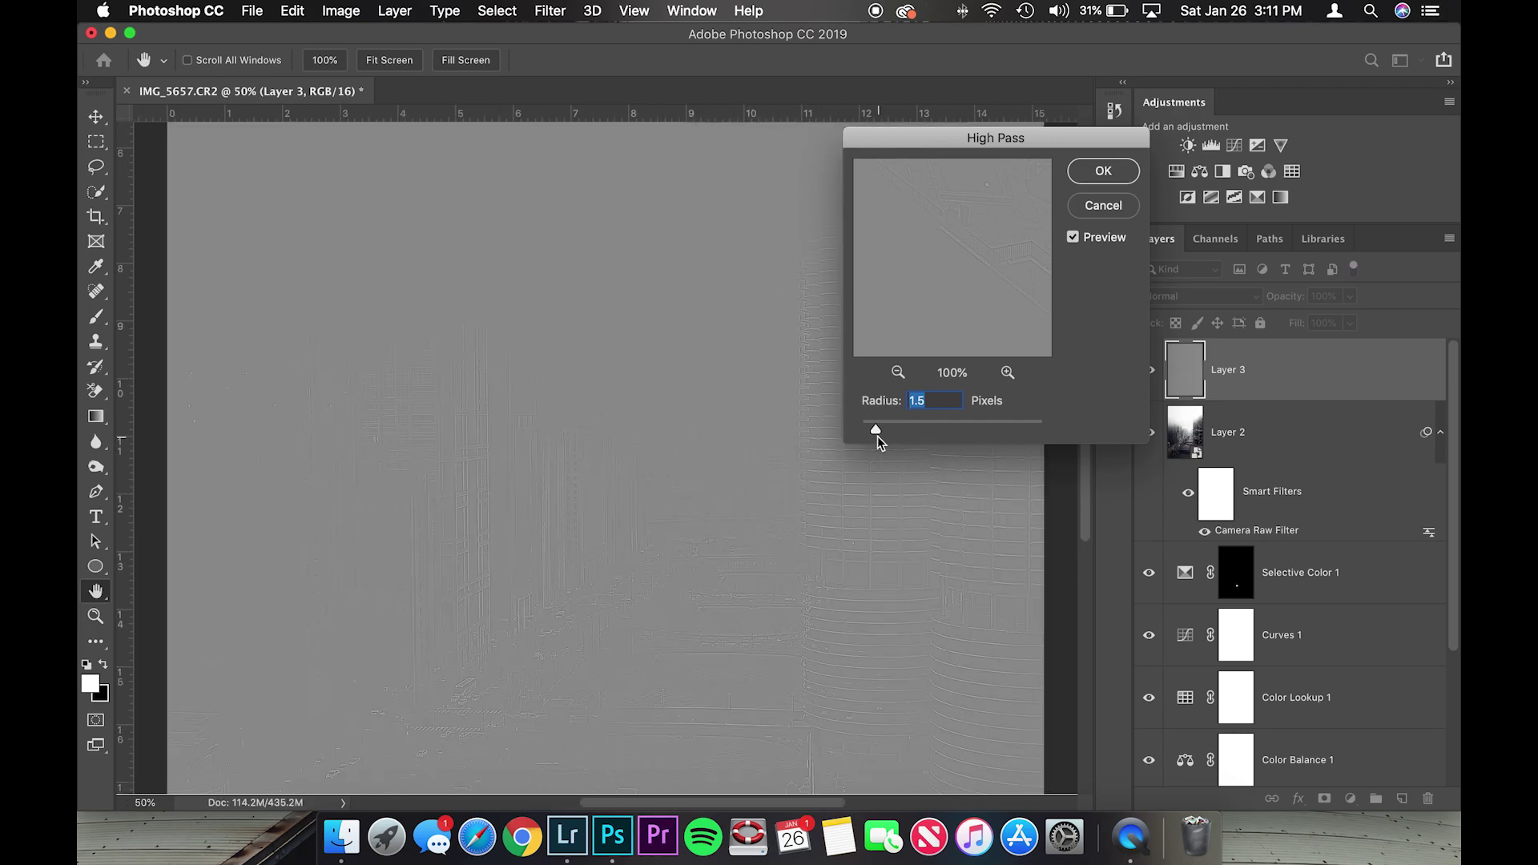
pyautogui.moveTo(875, 431); pyautogui.dragTo(964, 433)
pyautogui.click(1102, 171)
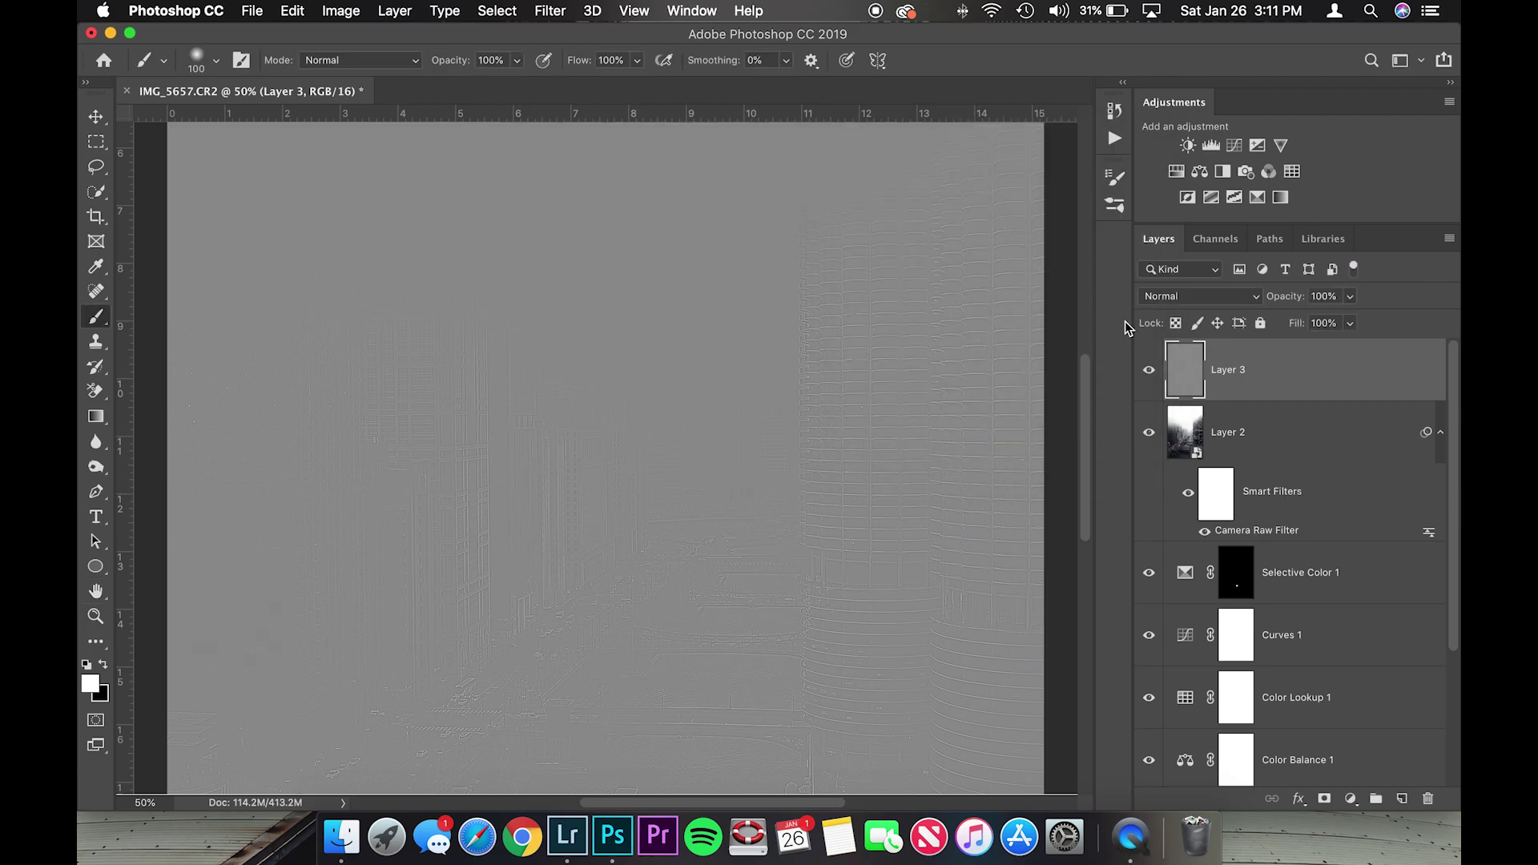
# Set Layer 3's blend mode to Overlay and fit the whole photo in view
pyautogui.click(1165, 302)
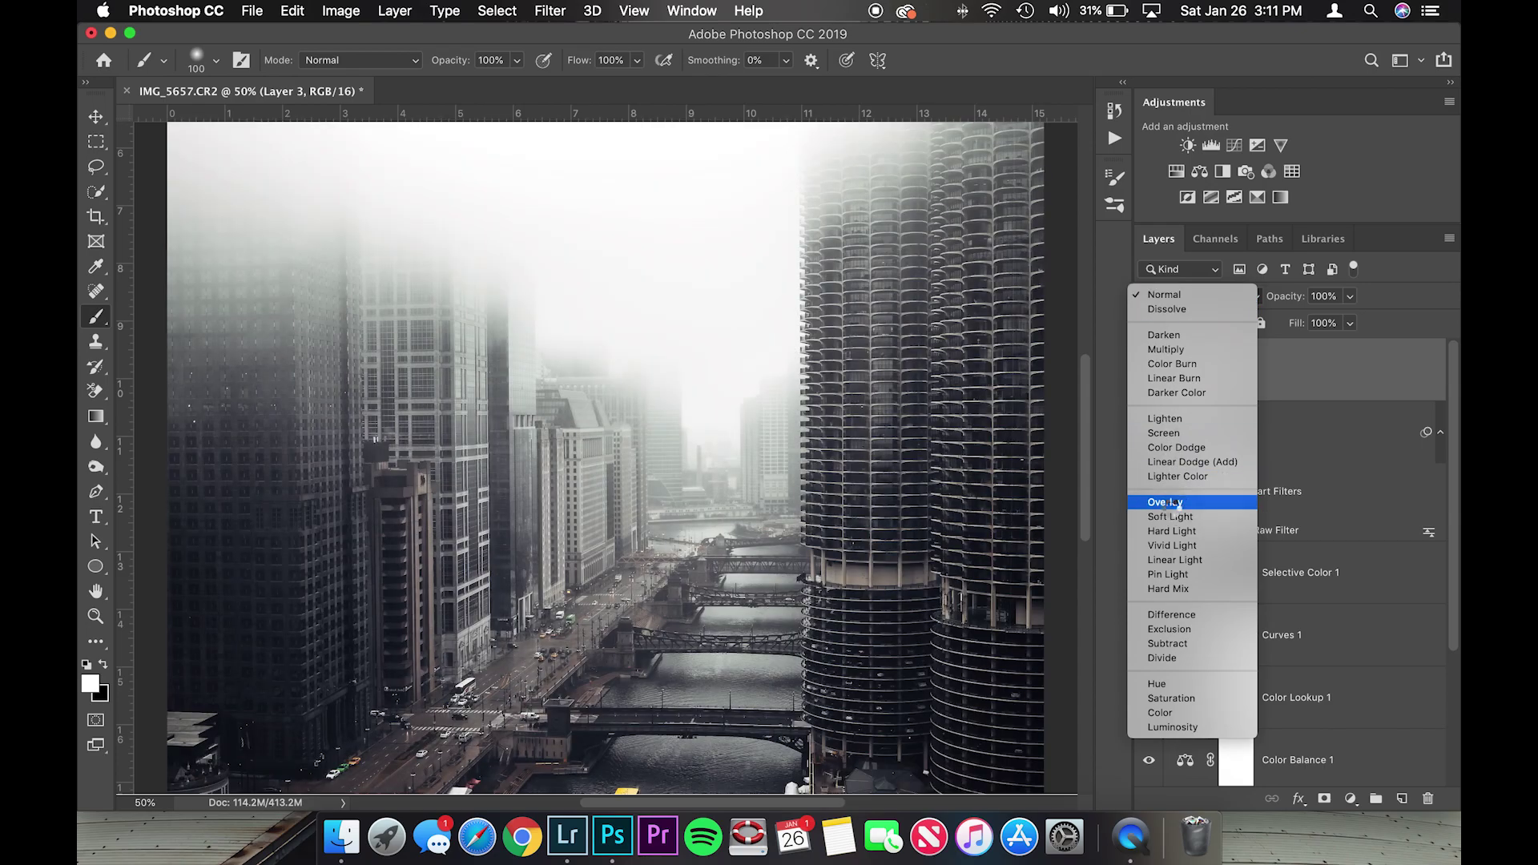
pyautogui.click(1175, 504)
pyautogui.press('super+0')
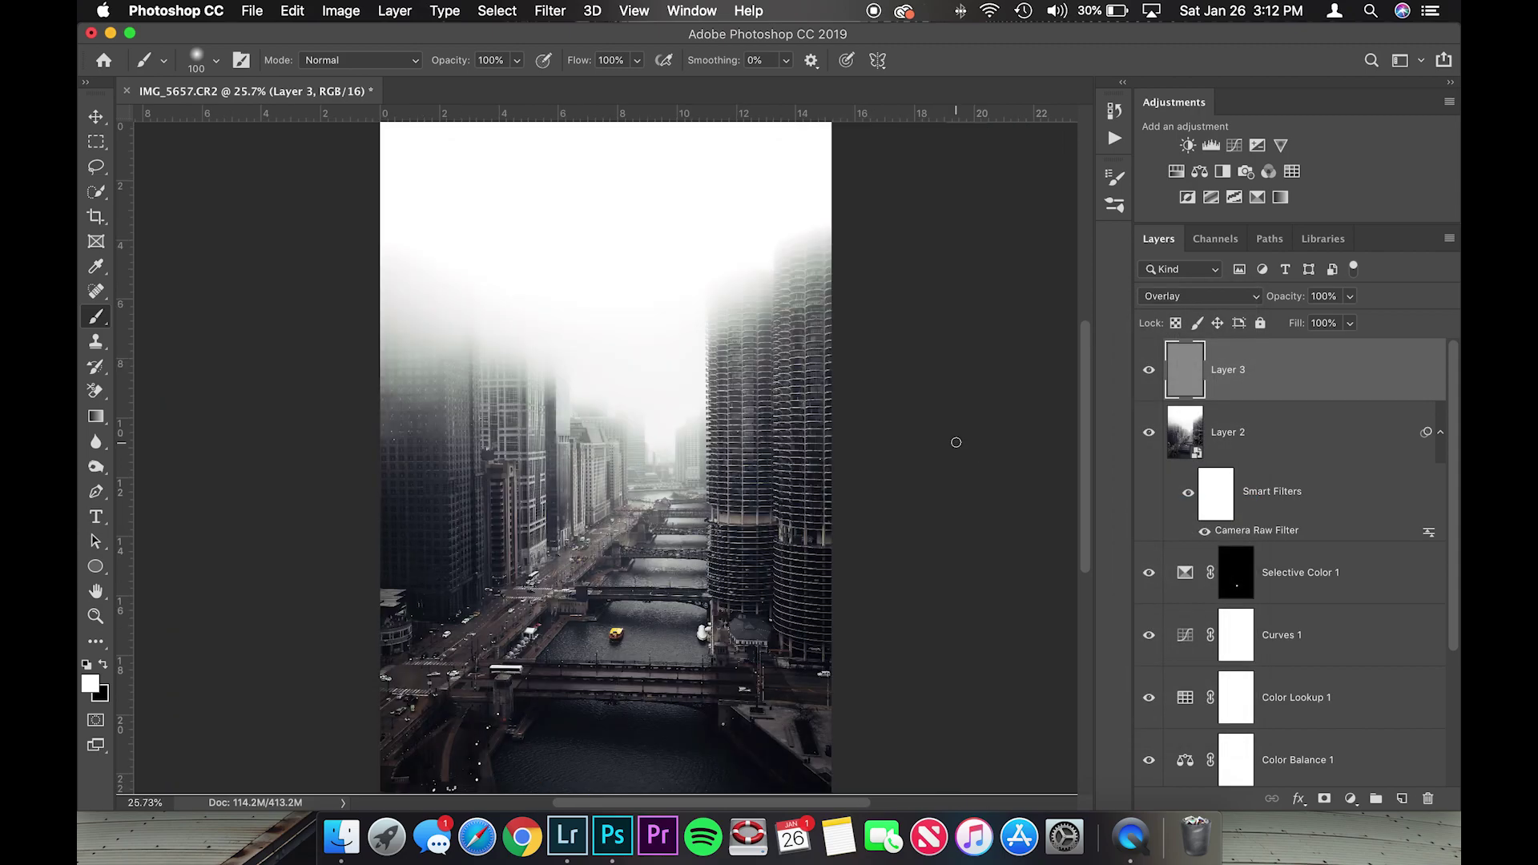
# Look over the sharpened photo and its layer stack, and save the document
pyautogui.scroll(-5, 1232, 654)
pyautogui.scroll(5, 1232, 655)
pyautogui.scroll(-5, 1233, 654)
pyautogui.scroll(5, 528, 626)
pyautogui.scroll(-8, 529, 625)
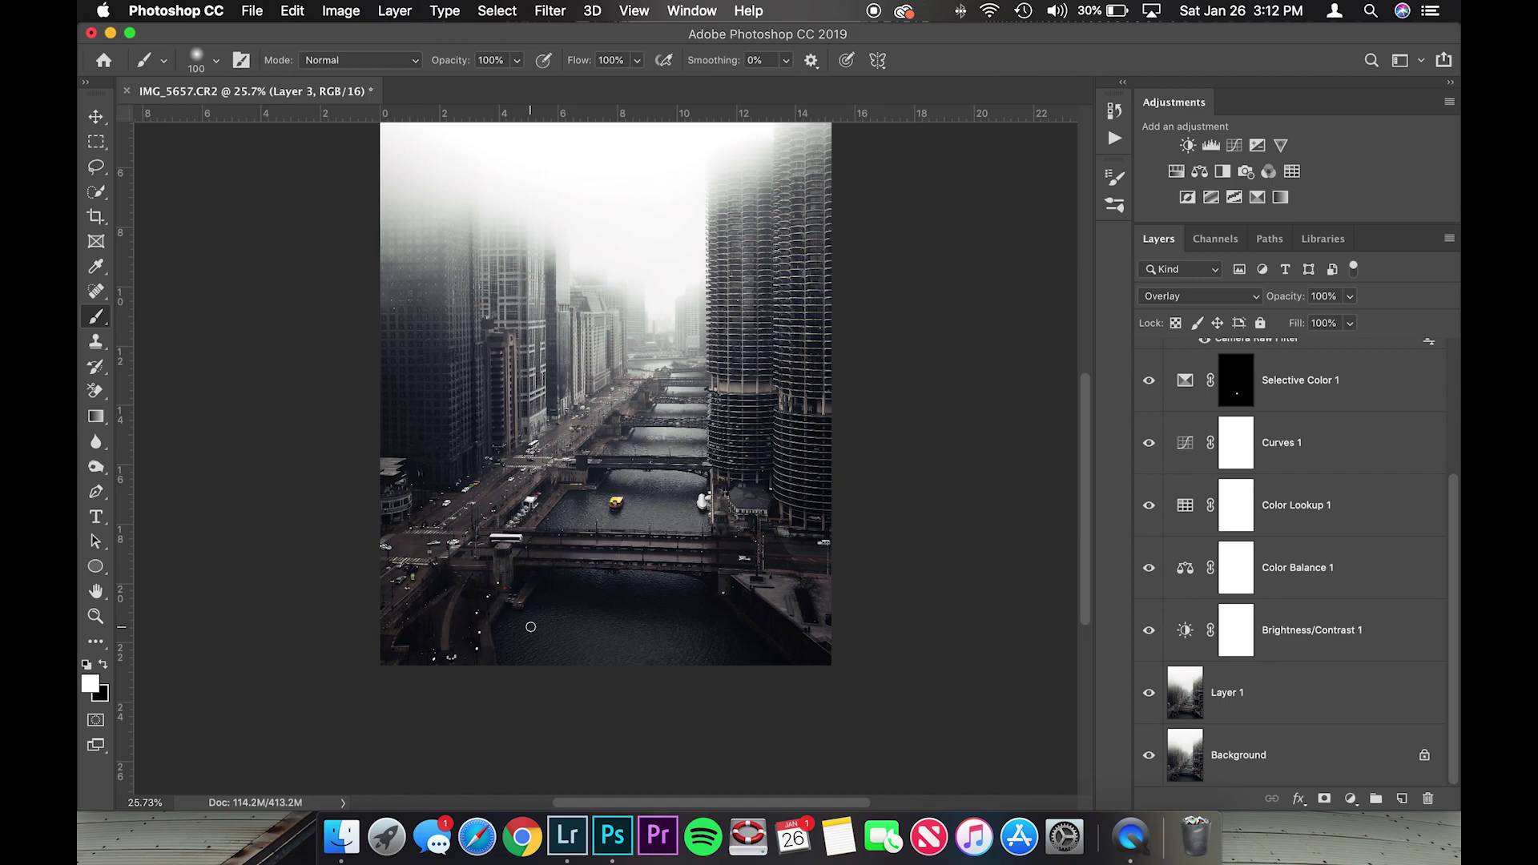
pyautogui.click(260, 9)
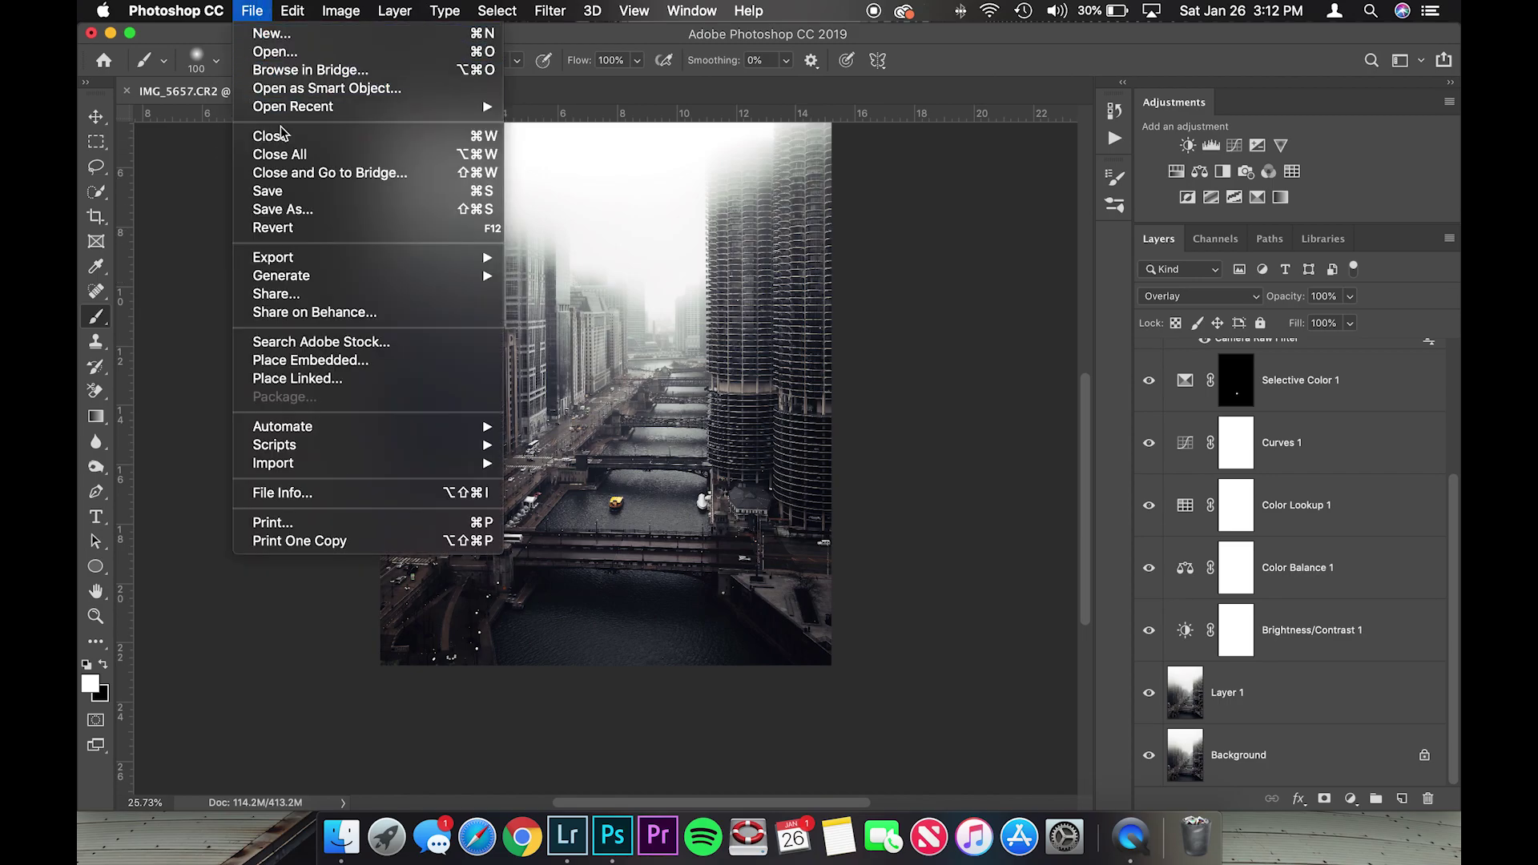
pyautogui.click(272, 193)
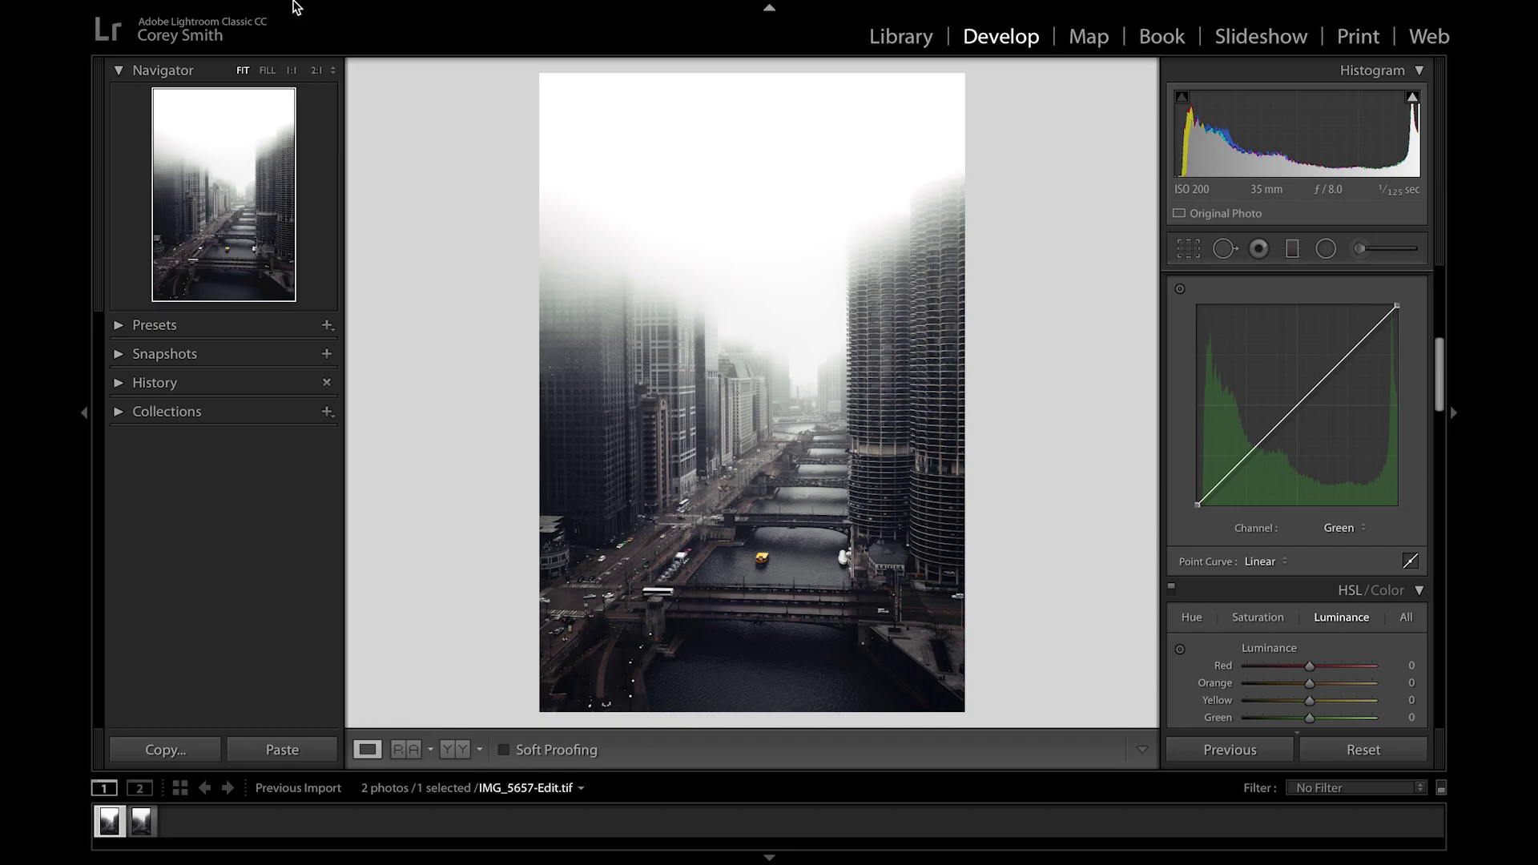
# In Lightroom, export the edited photo to the Desktop with the custom name "London House Water Taxi (Foggy Sky)"
pyautogui.click(240, 11)
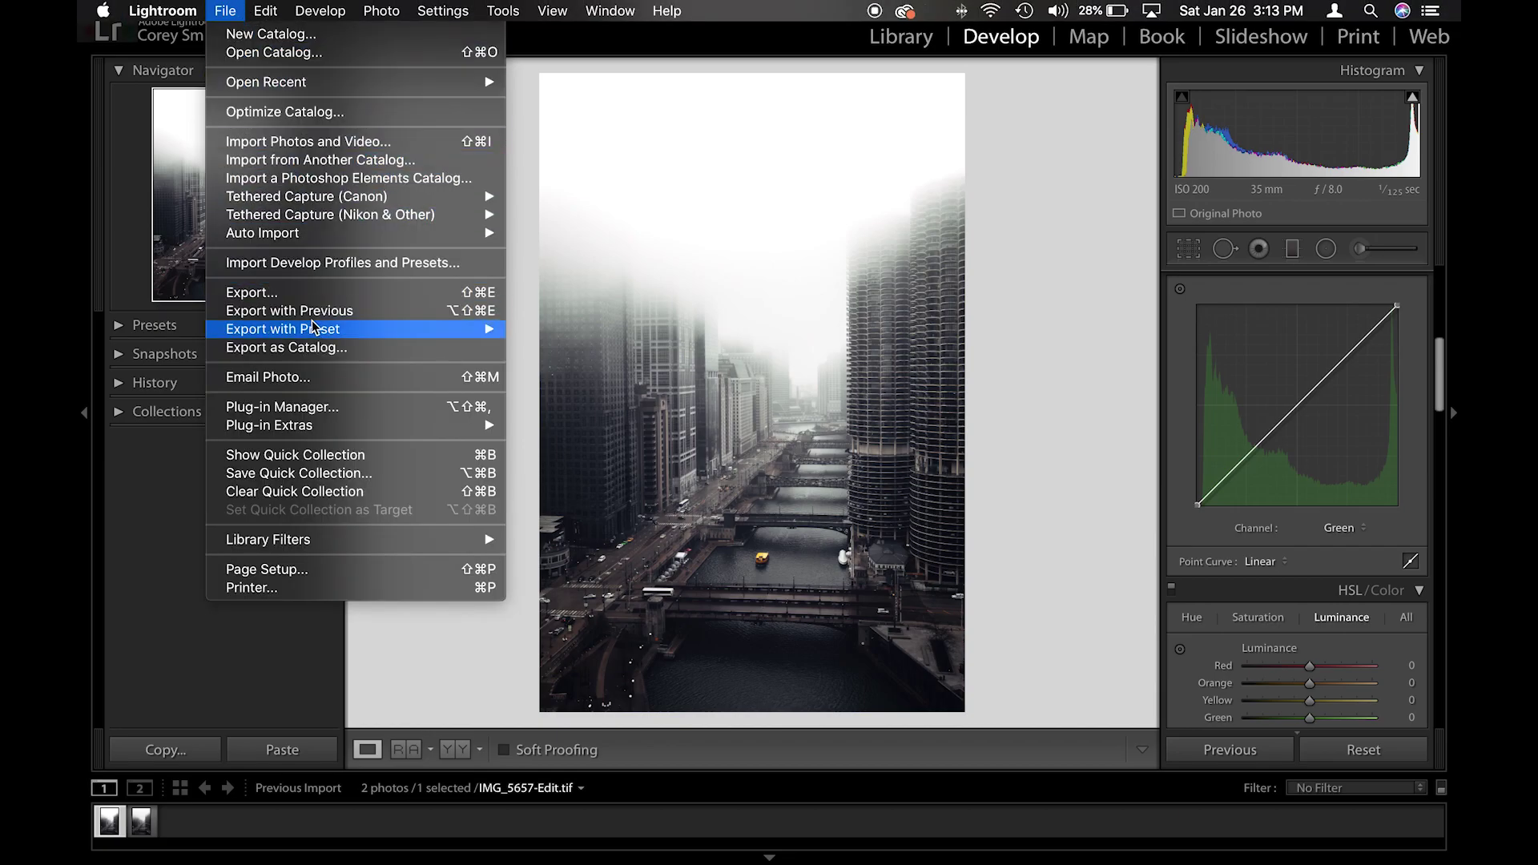
pyautogui.click(304, 294)
pyautogui.write('donhou')
pyautogui.press('BackSpace')
pyautogui.press('BackSpace')
pyautogui.press('BackSpace')
pyautogui.write('House Water Ta')
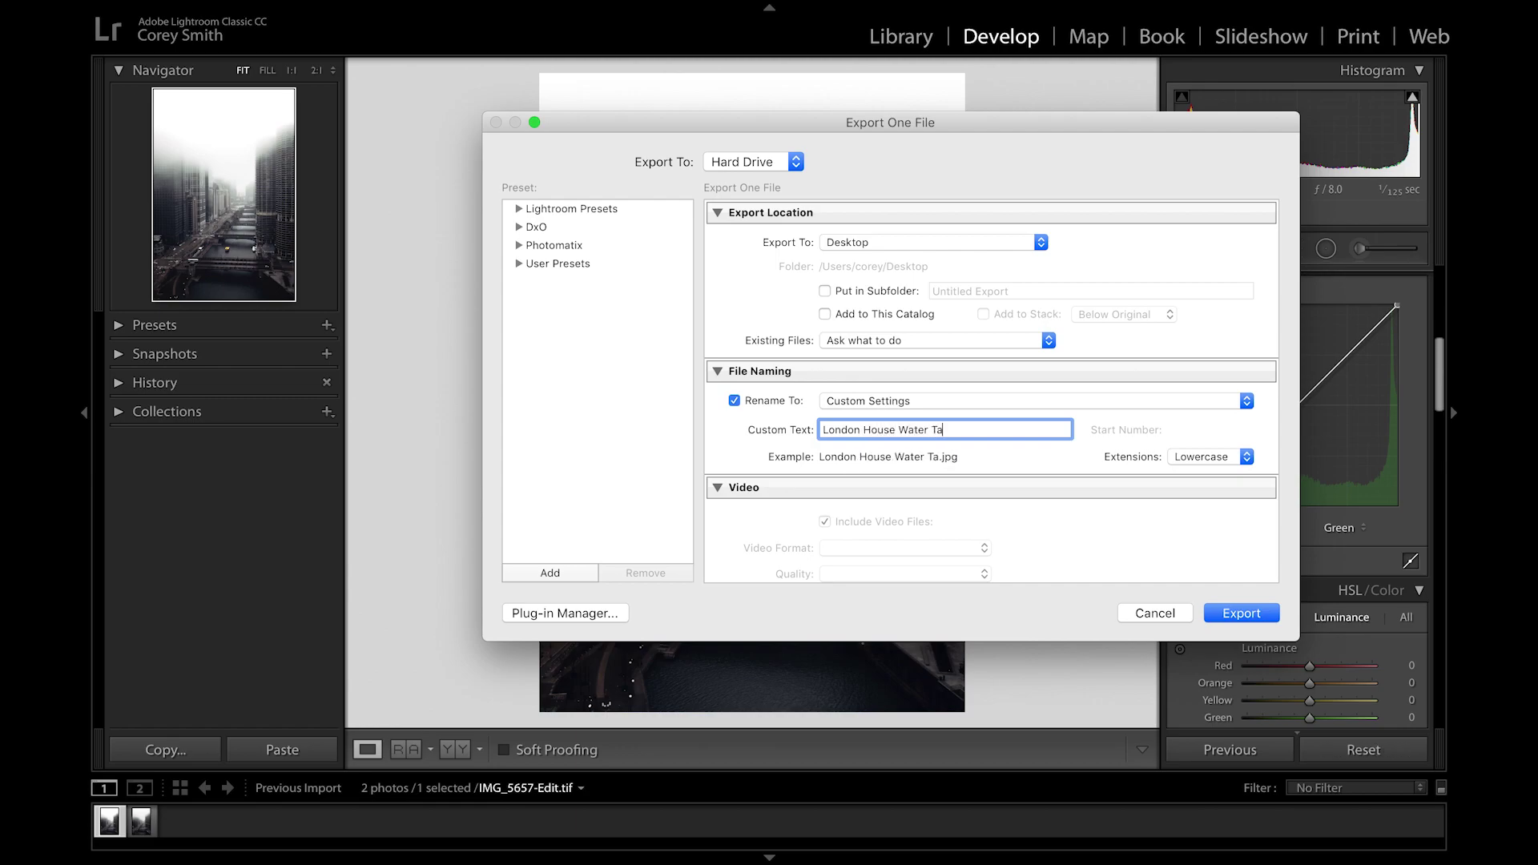
pyautogui.write('xi (Foggy Sky)')
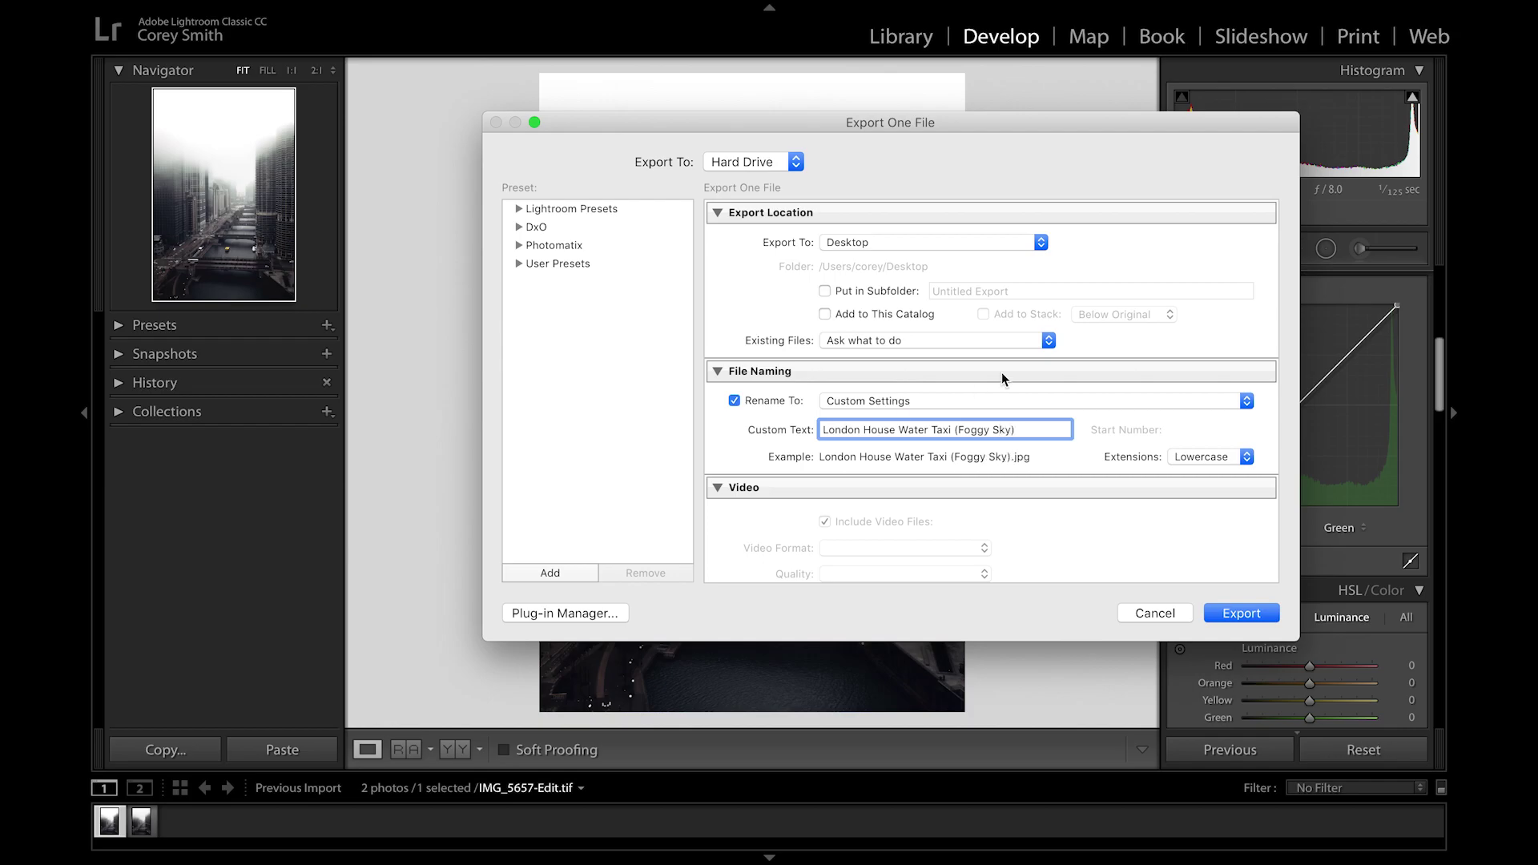
pyautogui.click(1259, 617)
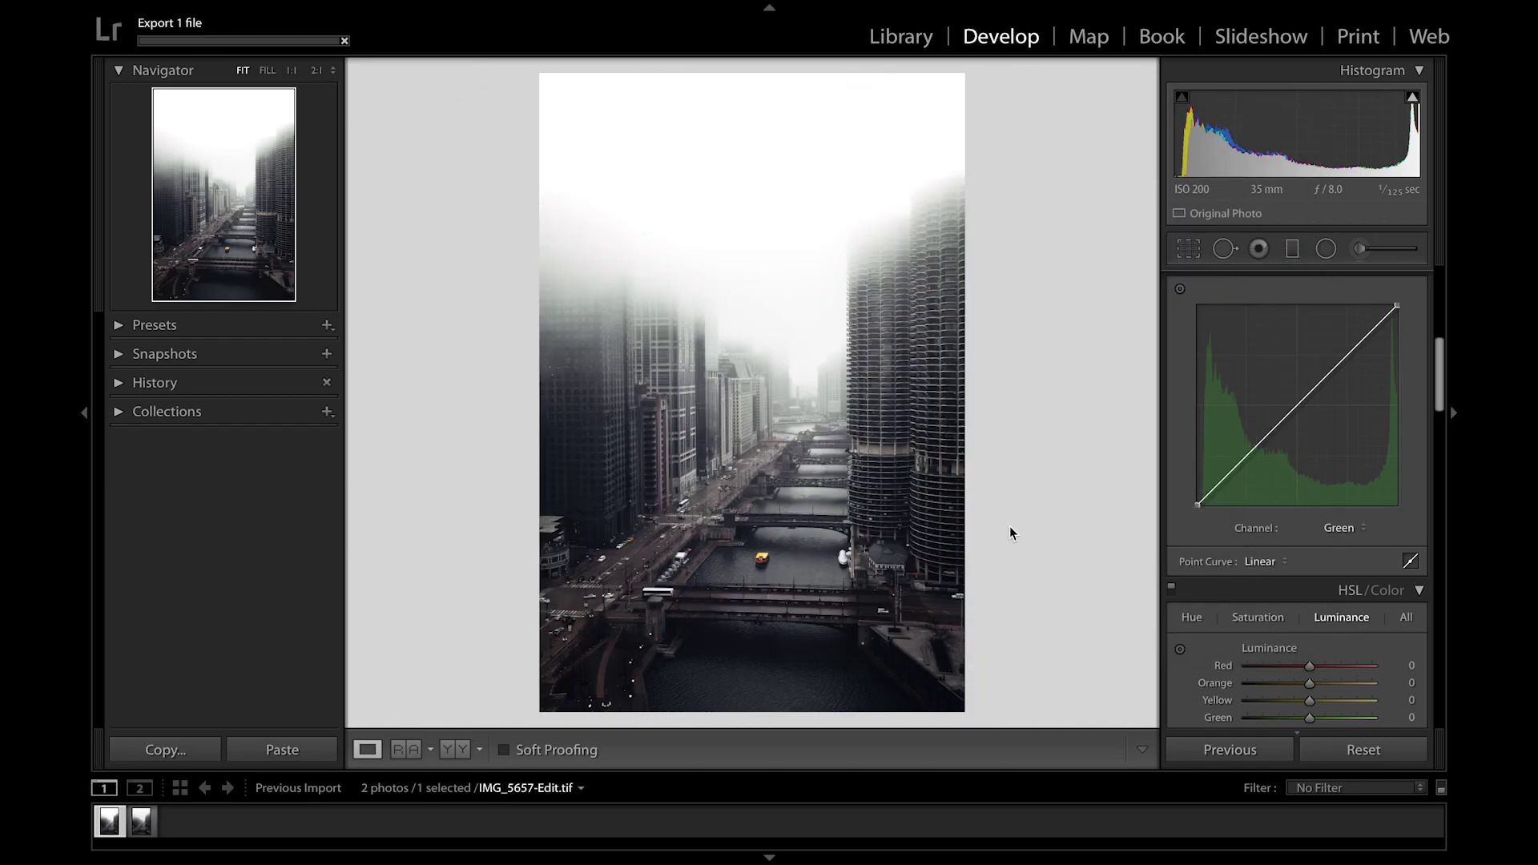